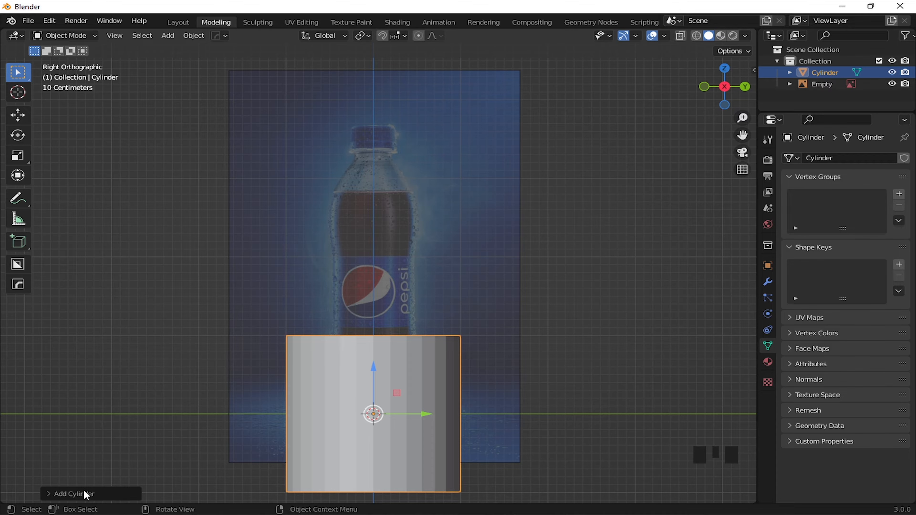
Step: Set the new cylinder to 20 vertices with the cap fill type Nothing
click(84, 491)
click(52, 343)
key(F9)
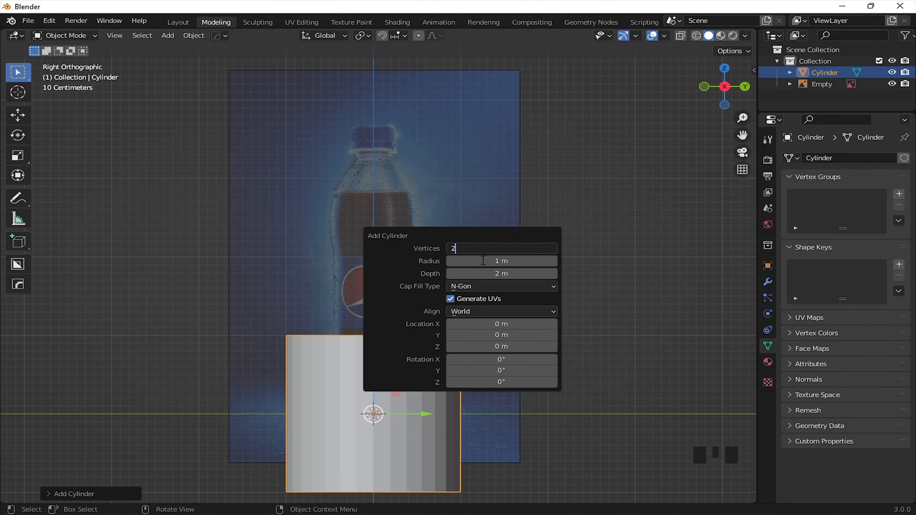
key(Return)
click(479, 287)
click(482, 298)
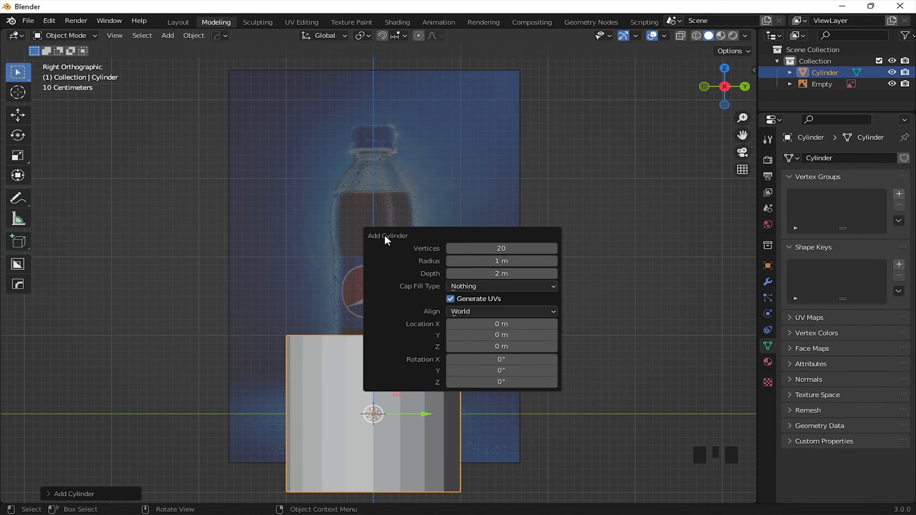
Step: Show the cylinder's mesh see-through in Edit Mode and move it up along Z until its base sits on the ground line
key(Tab)
click(417, 306)
key(shift+z)
shift+middle_drag(406, 394, 392, 337)
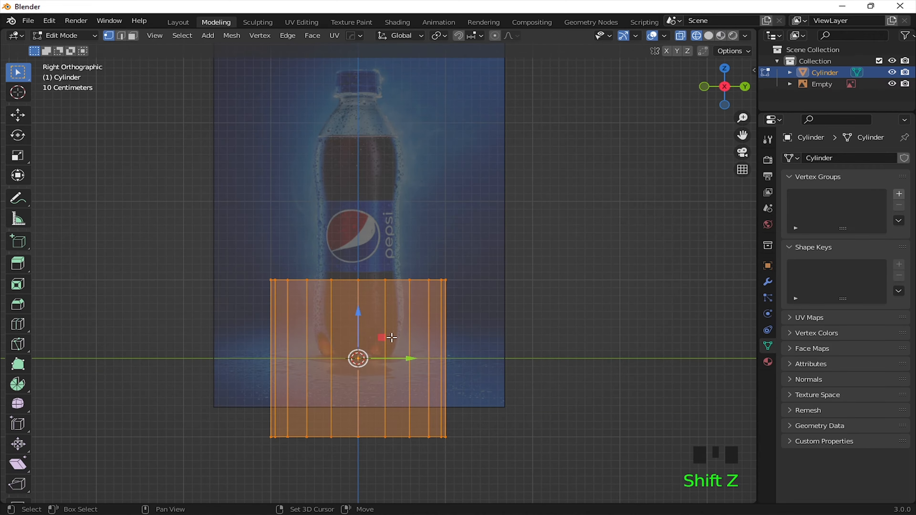
key(g)
key(z)
click(362, 263)
scroll(516, 342, up, 3)
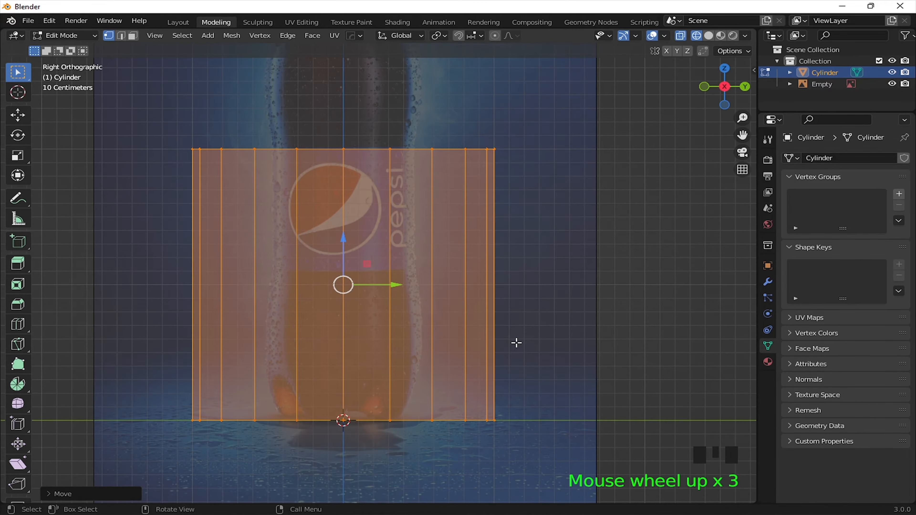
Step: Scale the cylinder horizontally to the reference bottle's width and lower its top ring to the bottle's lower section
key(s)
key(shift+z)
click(427, 324)
drag(229, 111, 442, 180)
drag(345, 104, 363, 258)
Step: Raise the cylinder's bottom ring above the bottle's feet and scale it to the reference outline
scroll(337, 403, up, 2)
shift+middle_drag(337, 403, 337, 288)
drag(145, 313, 508, 409)
drag(328, 327, 313, 253)
scroll(257, 264, up, 2)
key(s)
click(413, 253)
Step: Add a loop cut around the lower band, widen it to the bottle's bulge and slide it along the surface
key(ctrl+r)
double_click(415, 254)
key(s)
click(534, 267)
key(g)
key(g)
click(537, 287)
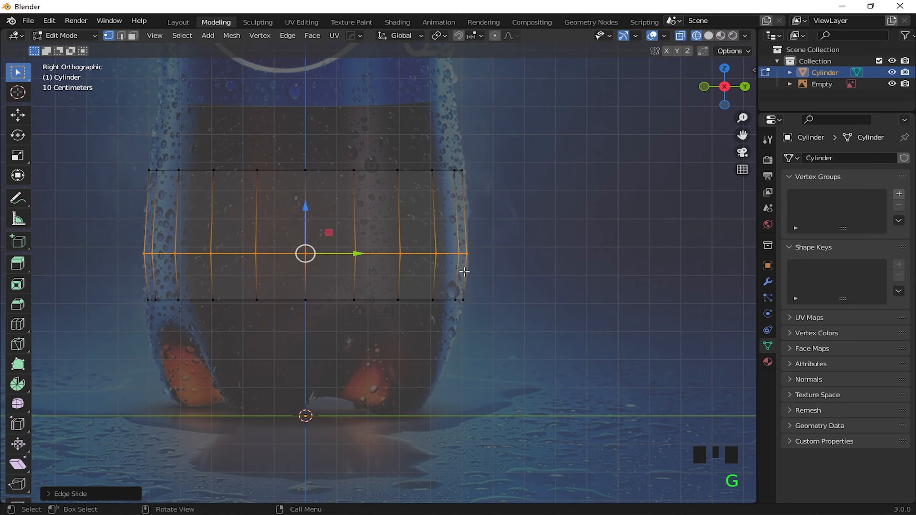
Step: Fine-tune the width of the middle loop and the top ring to follow the bottle's lower outline
key(s)
shift+middle_drag(87, 145, 119, 196)
drag(119, 196, 514, 251)
key(s)
click(516, 252)
Step: Extrude the top ring up to the label's lower edge and scale it in to the bottle's waist
shift+middle_drag(351, 203, 351, 308)
key(e)
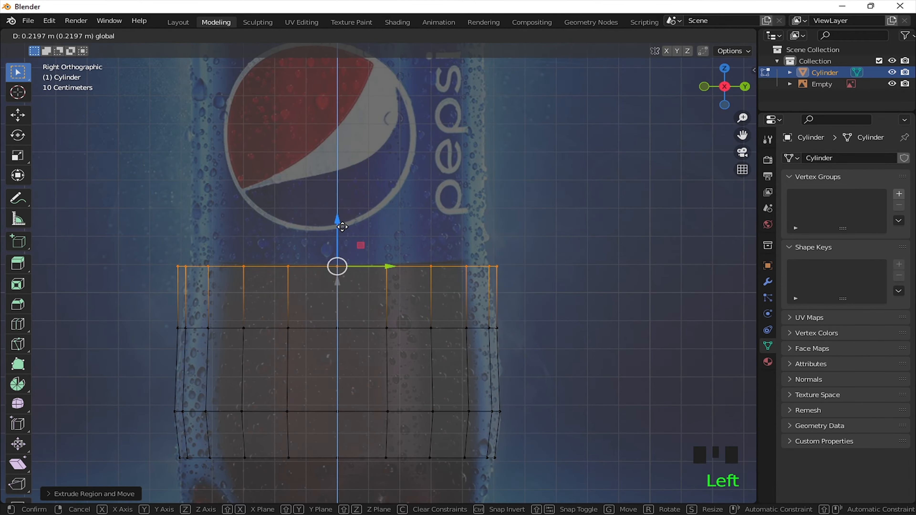
click(360, 249)
key(s)
click(383, 207)
Step: Extrude the waist ring up to the label's upper edge and scale it to the bottle's outline
shift+middle_drag(372, 135, 373, 275)
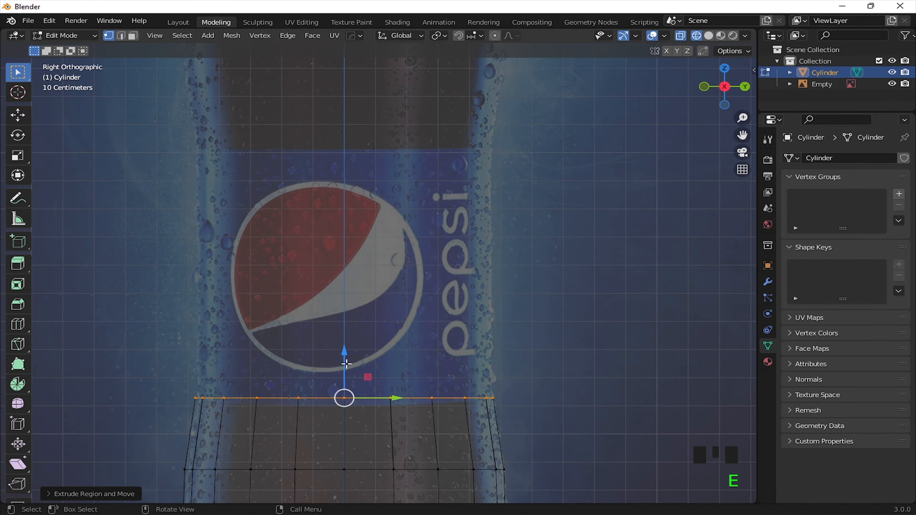
drag(346, 364, 346, 112)
key(s)
shift+middle_drag(361, 119, 358, 313)
click(506, 321)
Step: Extrude a short section above the label and widen its ring to the flaring bottle outline
key(e)
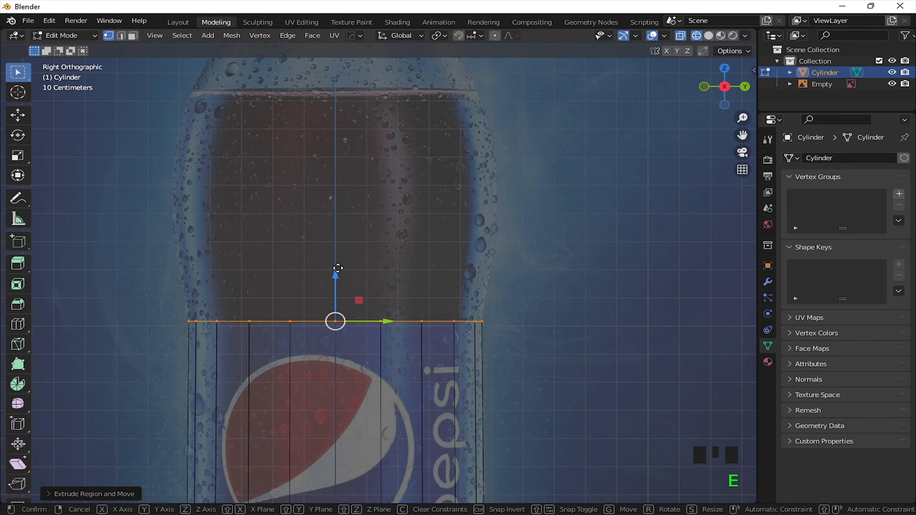
key(shift+z)
click(338, 269)
key(s)
click(440, 280)
shift+middle_drag(346, 230, 346, 271)
Step: Extrude the top ring up to the liquid line and scale it in to the bottle's outline
key(e)
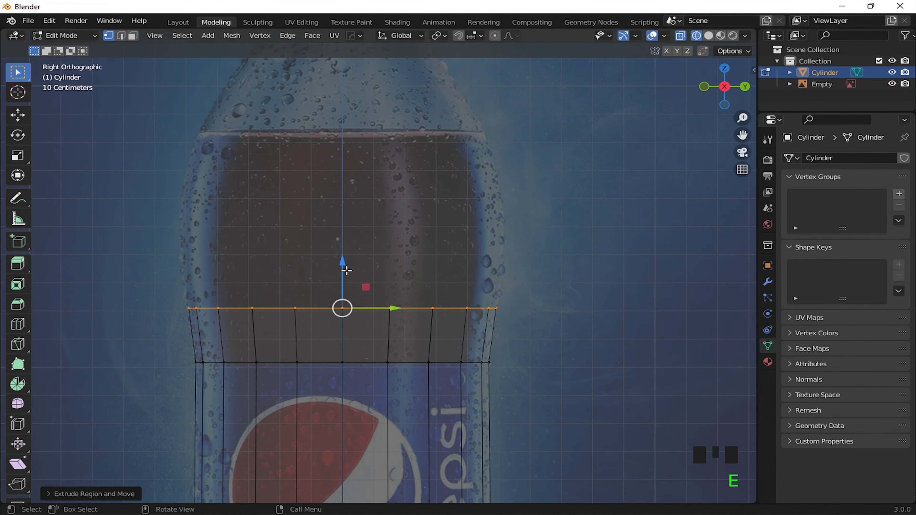
click(342, 132)
key(s)
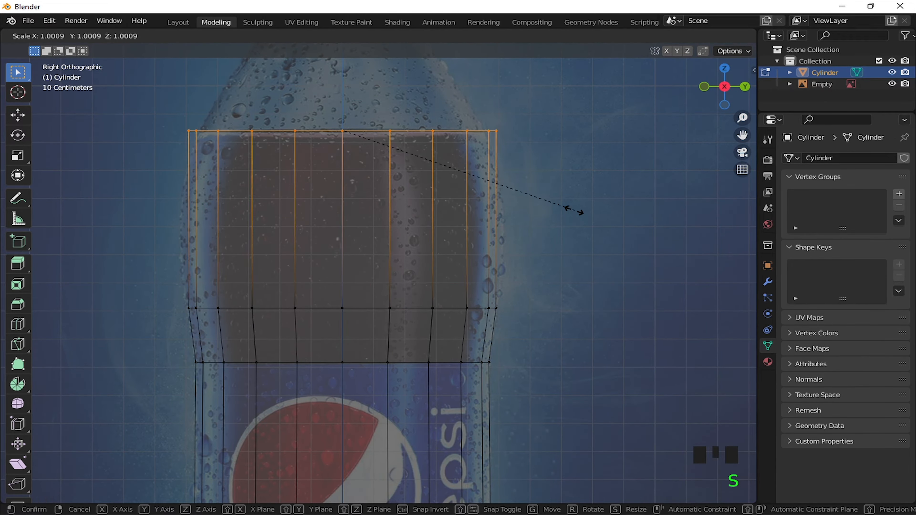
click(556, 200)
Step: Add two loop cuts to the section below the liquid line and scale each to the bulging outline
key(ctrl+r)
click(457, 195)
click(646, 273)
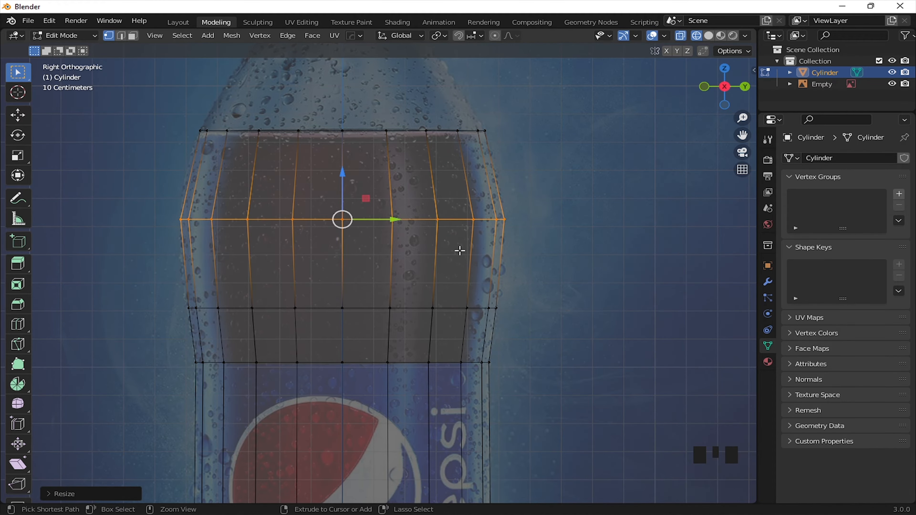
key(ctrl+r)
click(460, 252)
key(s)
click(511, 287)
Step: Add a loop cut just below the liquid line and scale it to the rounded outline
shift+middle_drag(491, 164, 491, 278)
key(ctrl+r)
click(501, 287)
key(s)
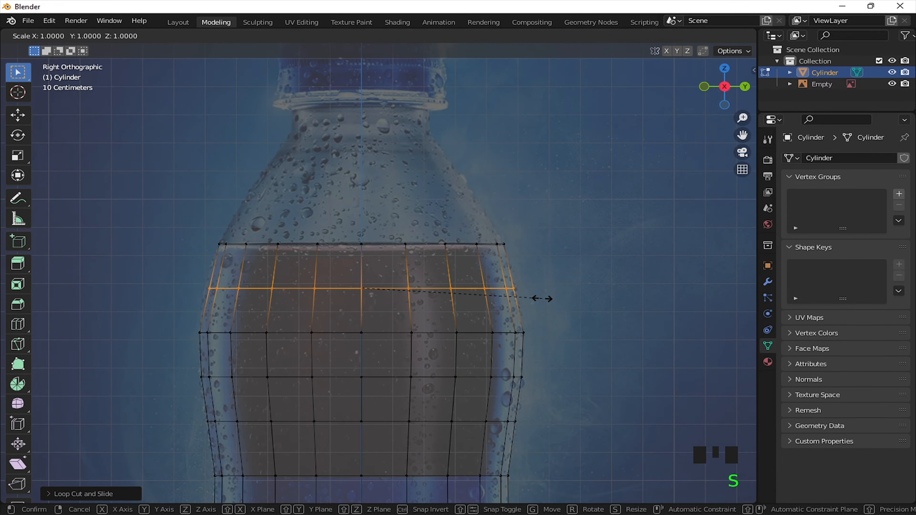
click(576, 312)
Step: Extrude the ring at the liquid line up to the base of the neck and scale it down to the neck's width
drag(178, 194, 249, 230)
scroll(368, 183, up, 1)
shift+middle_drag(368, 183, 368, 273)
key(e)
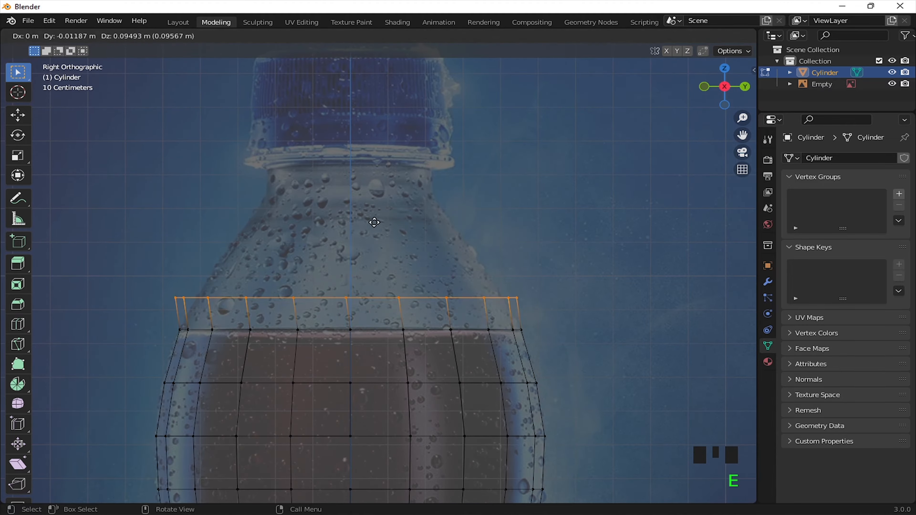
click(352, 188)
key(s)
click(400, 254)
Step: Add two loop cuts across the shoulder and widen each to match the curved reference outline
key(ctrl+r)
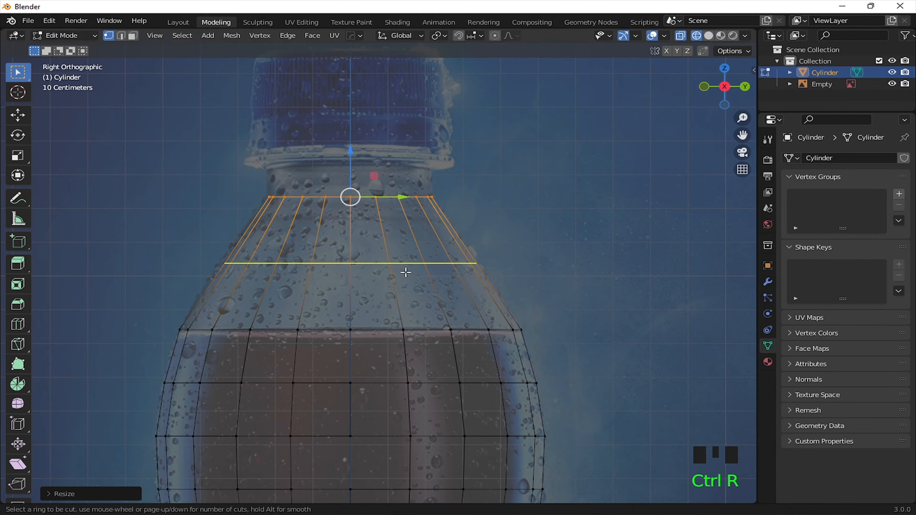
click(405, 273)
key(s)
click(505, 307)
key(ctrl+r)
click(405, 289)
key(s)
click(552, 339)
scroll(297, 296, up, 2)
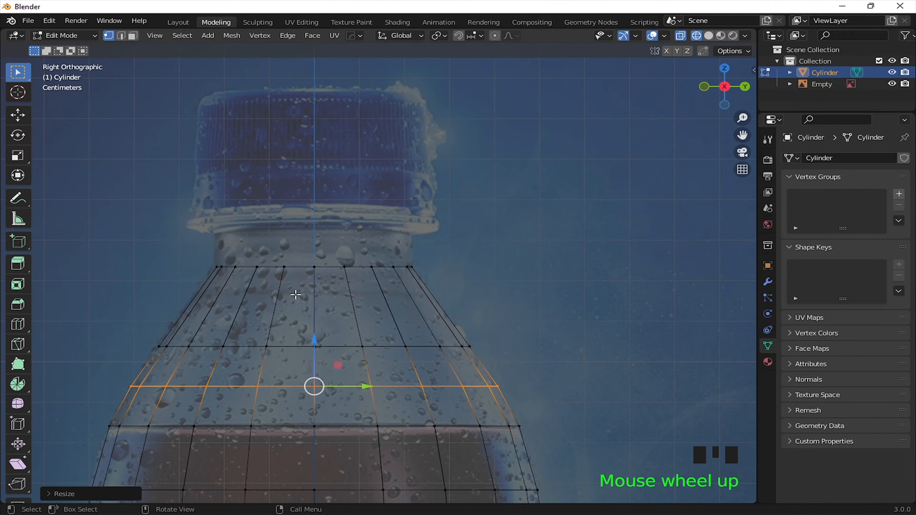
Step: Extrude the ring at the neck's base straight up to just below the cap
alt+click(343, 274)
shift+middle_drag(343, 285, 316, 315)
key(e)
click(326, 222)
shift+middle_drag(326, 222, 317, 247)
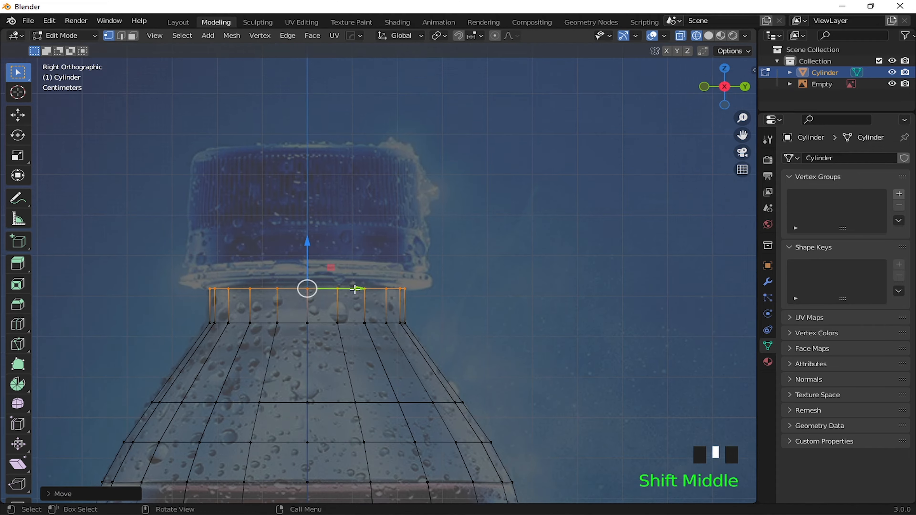
Step: Add a loop cut around the neck and scale it to the neck's outline
scroll(437, 305, up, 2)
key(ctrl+r)
double_click(399, 332)
key(s)
click(474, 356)
Step: Raise the neck's top ring slightly, extrude it outward to the collar's width, and extrude the collar up about 0.03 m
drag(117, 279, 458, 302)
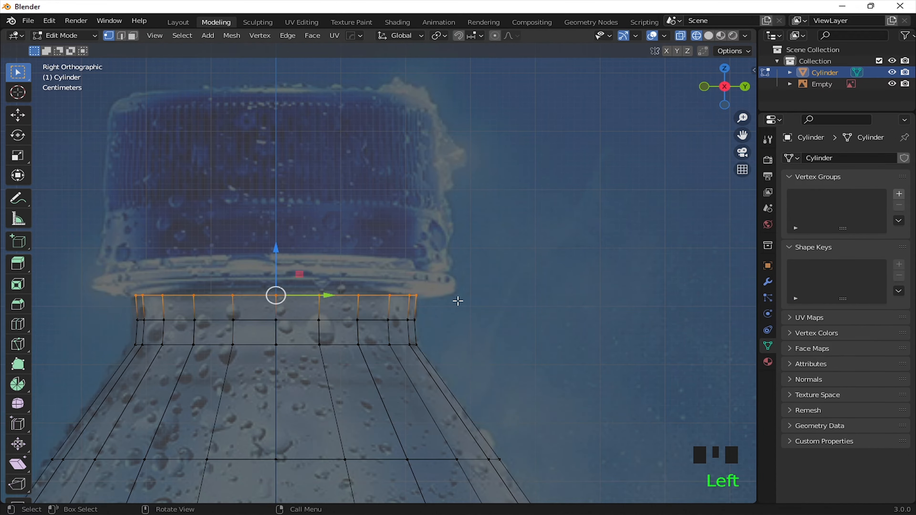
drag(276, 256, 276, 250)
key(e)
key(s)
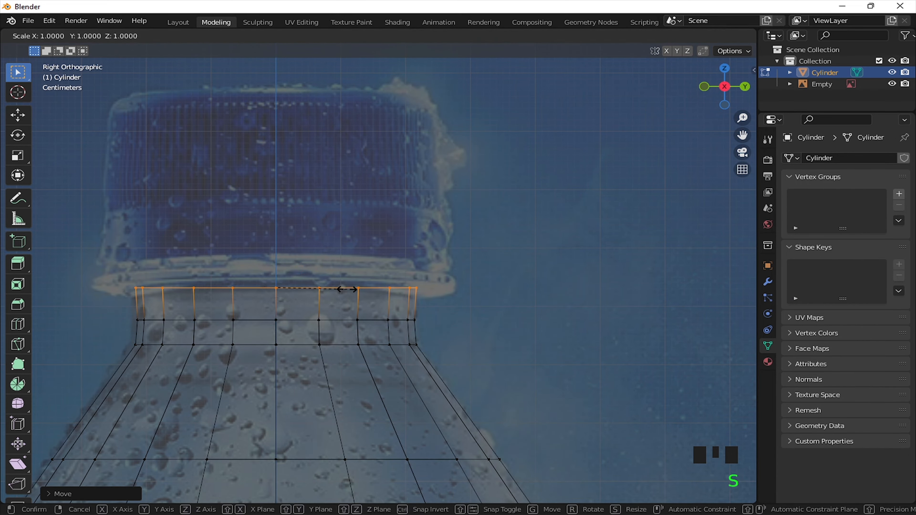
key(e)
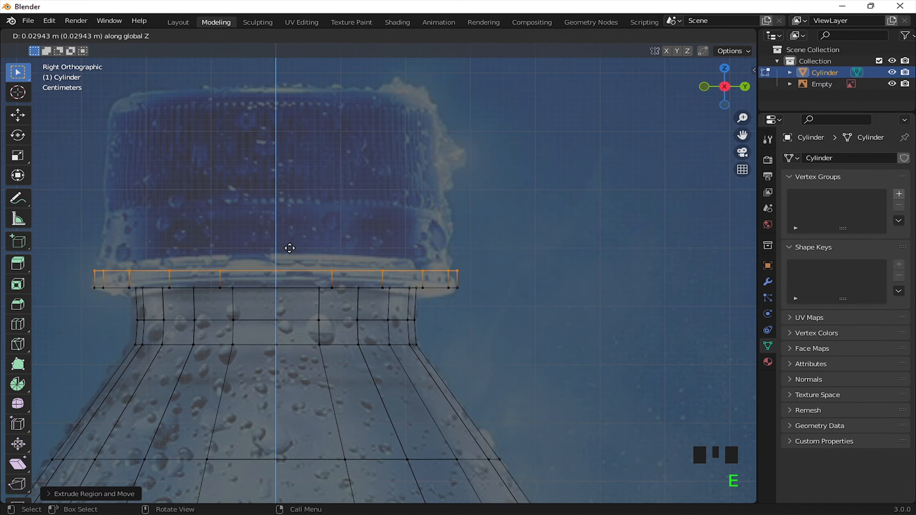
click(290, 247)
Step: Extrude the collar's top edge inward and resize the opening from the top view to match the neck
middle_drag(290, 248, 440, 358)
key(e)
key(s)
right_click(359, 307)
key(KP_7)
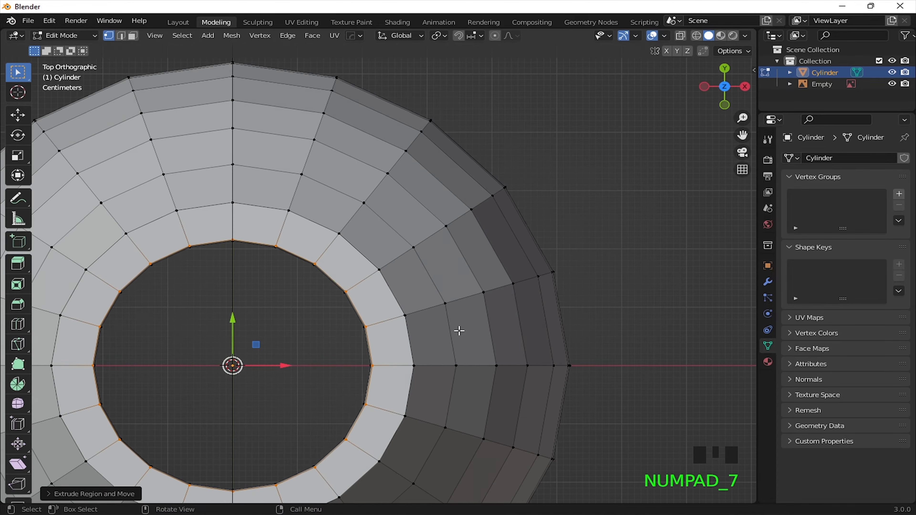
key(s)
click(417, 373)
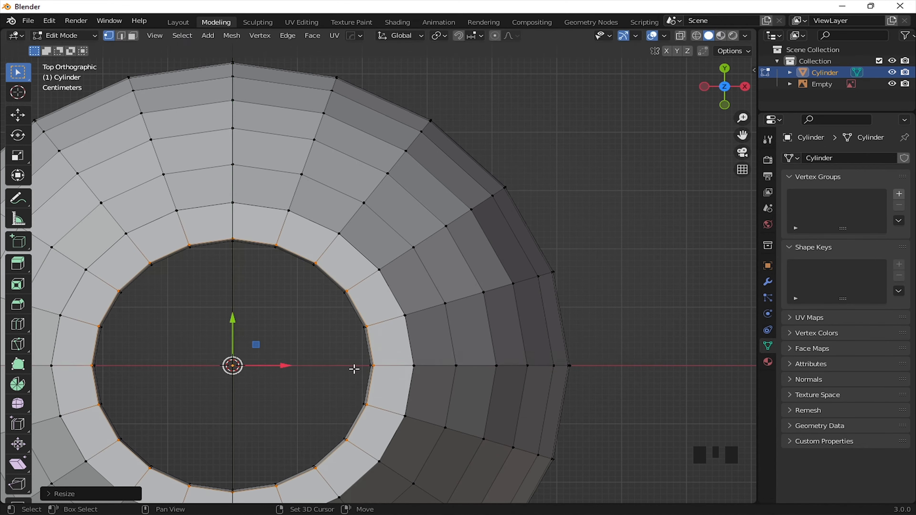
Step: Extrude the inner ring of the collar upward over the cap area to form the bottle's mouth
key(KP_3)
shift+middle_drag(268, 275, 328, 307)
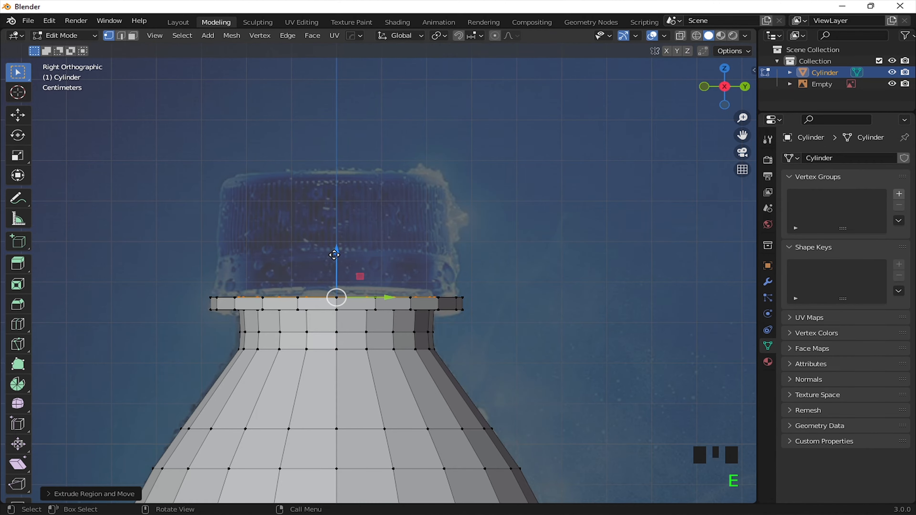
drag(334, 255, 349, 148)
Step: Extrude the bottle's bottom edge ring inward to create a flat ring of faces on the underside
scroll(355, 229, down, 3)
shift+middle_drag(347, 336, 333, 173)
shift+middle_drag(364, 354, 348, 180)
shift+middle_drag(387, 371, 371, 123)
shift+middle_drag(404, 343, 407, 254)
drag(212, 326, 589, 362)
key(shift+z)
key(shift+z)
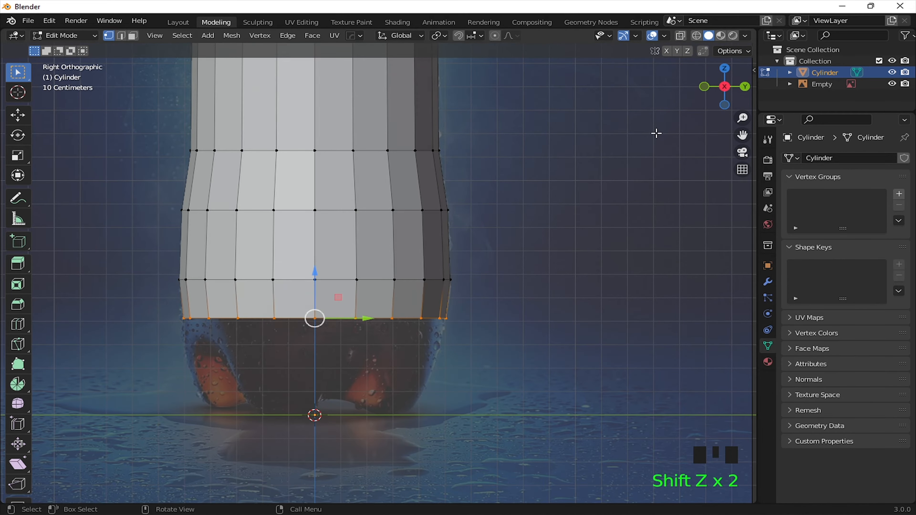
middle_drag(393, 350, 434, 323)
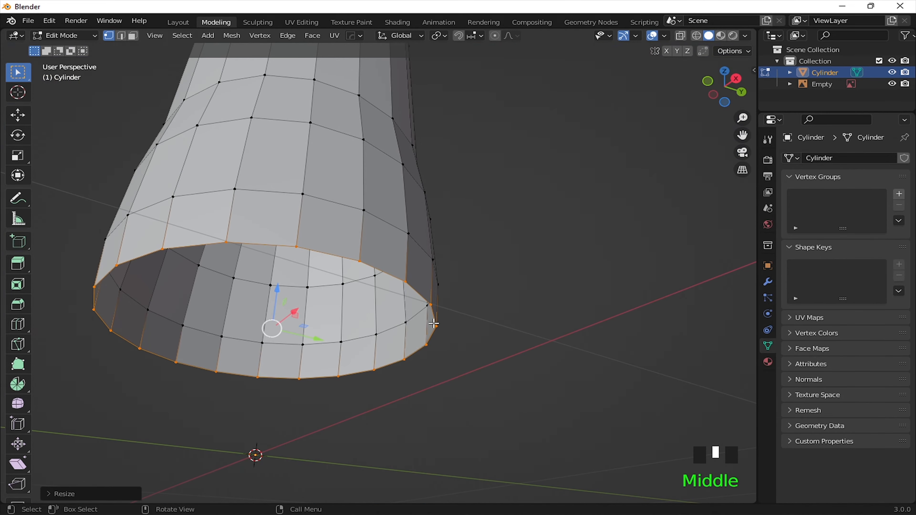
key(e)
key(s)
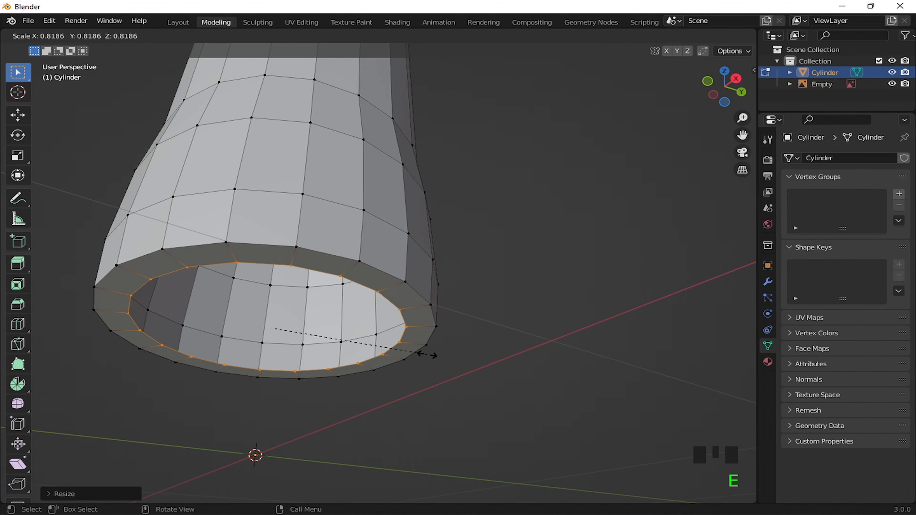
key(shift+z)
click(389, 350)
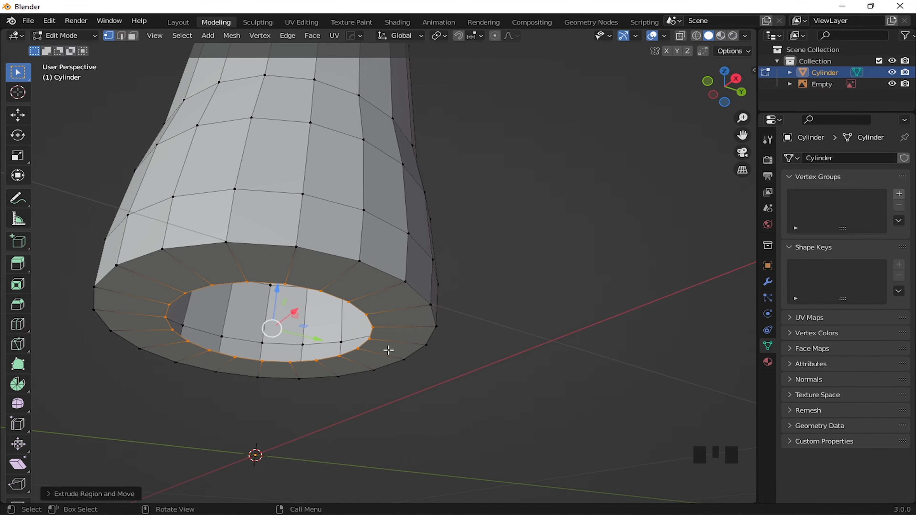
Step: Extrude the inner base ring further inward and merge its vertices at the center to close the bottom
key(e)
key(s)
click(322, 361)
key(m)
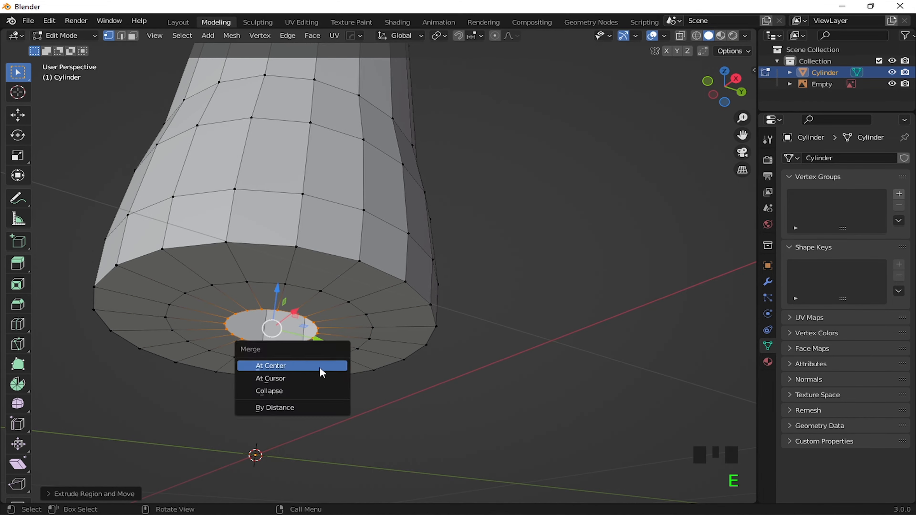
click(322, 365)
Step: Select the outer base faces in groups of three, skipping one face between groups, and extrude them down about 0.4 m to the ground line
middle_drag(332, 343, 341, 312)
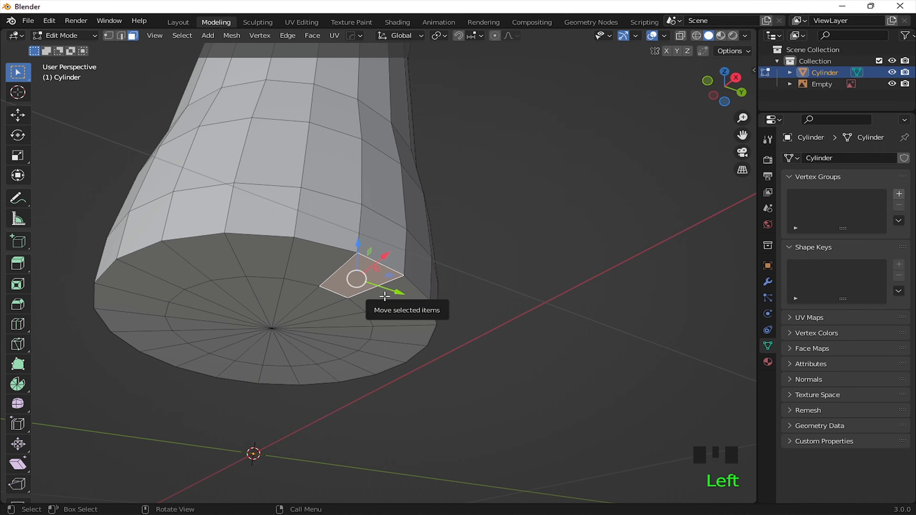
shift+click(379, 296)
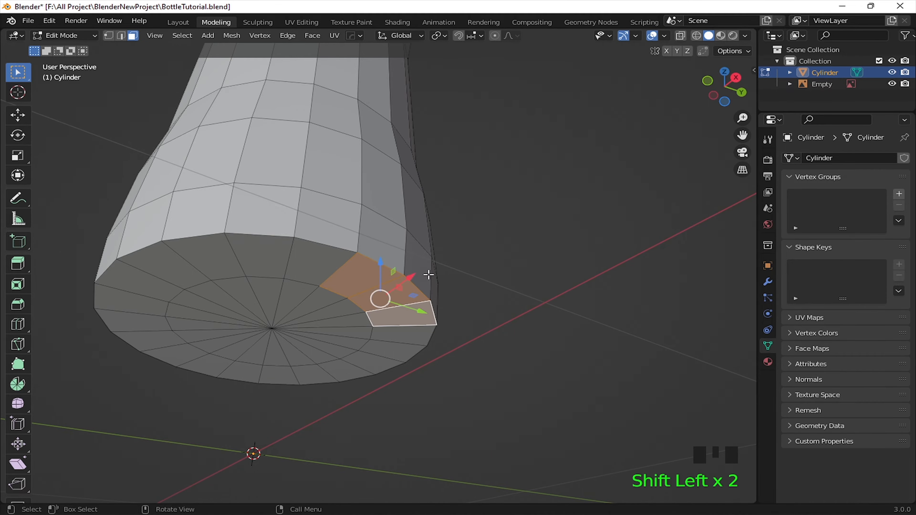
middle_drag(429, 276, 383, 325)
shift+click(362, 349)
shift+click(330, 363)
shift+click(296, 370)
middle_drag(297, 369, 216, 295)
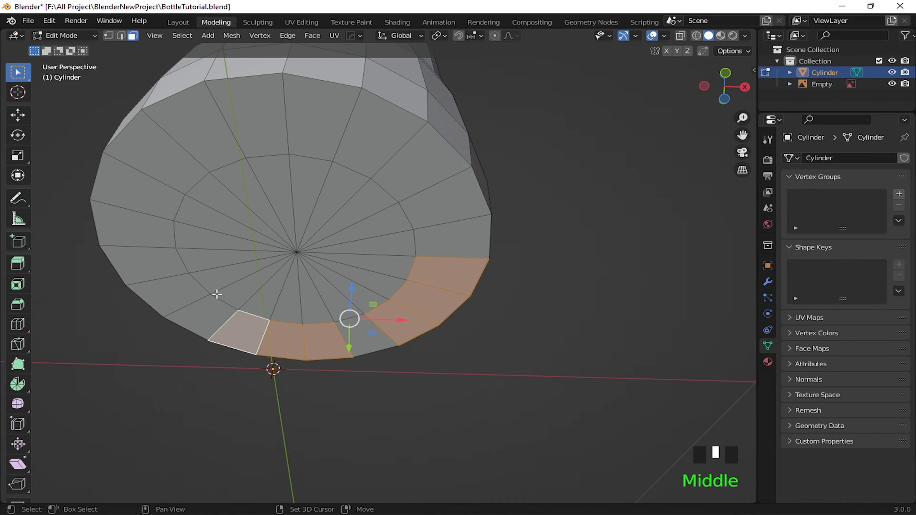
shift+click(177, 285)
shift+click(158, 263)
shift+click(153, 219)
shift+click(175, 161)
shift+click(202, 124)
shift+click(249, 115)
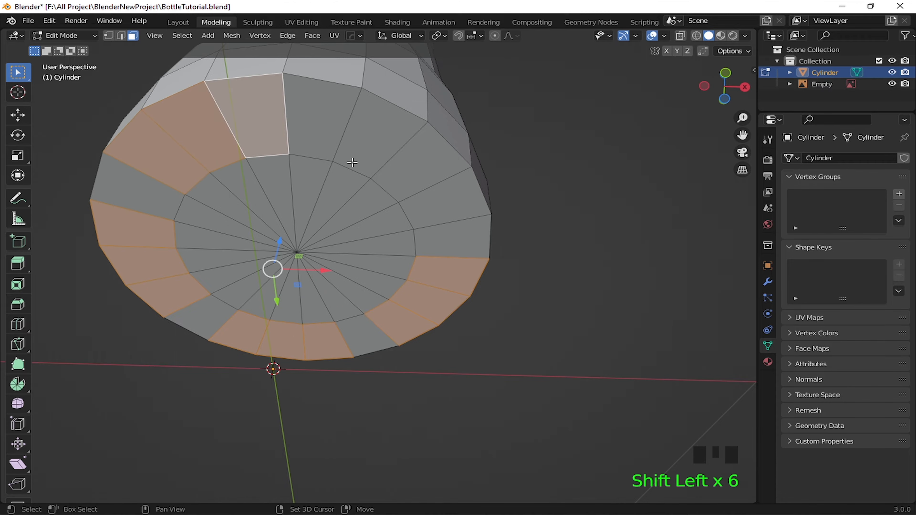
shift+click(375, 144)
shift+click(418, 159)
shift+click(434, 201)
middle_drag(434, 201, 435, 268)
scroll(443, 267, down, 2)
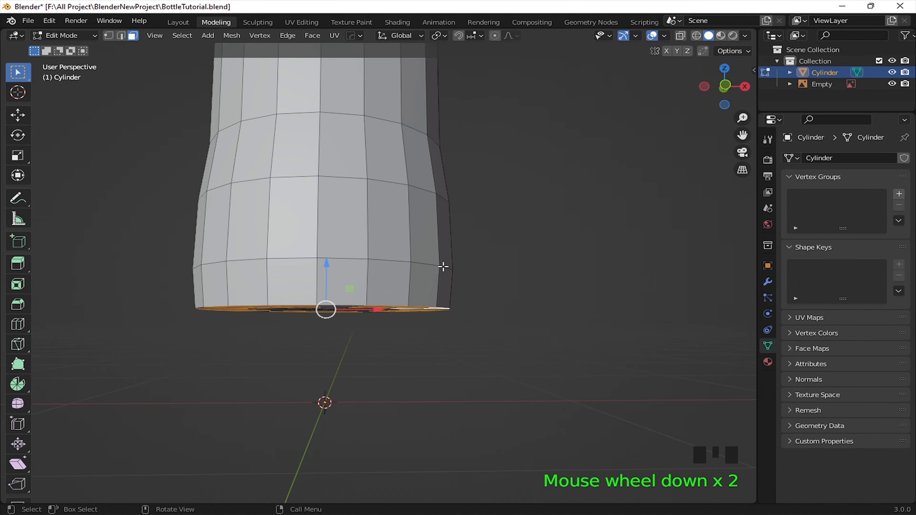
key(KP_3)
key(e)
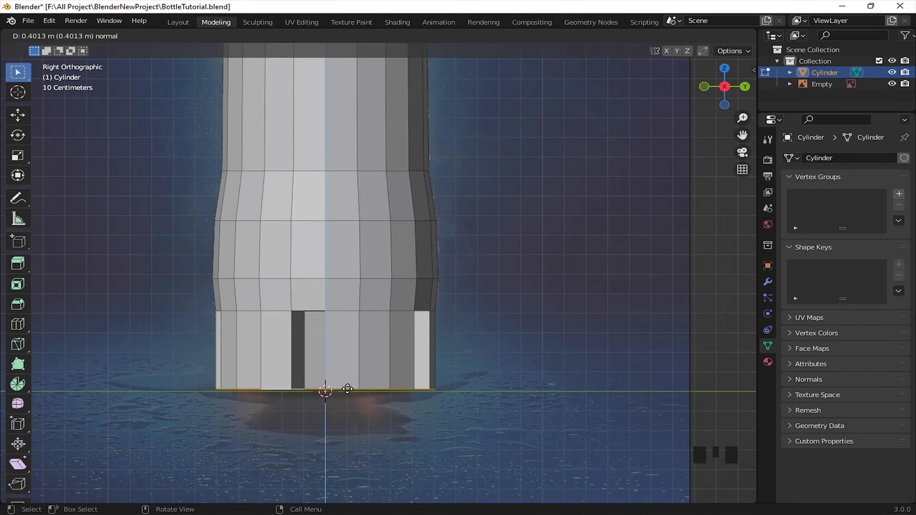
click(348, 388)
Step: Show the bottle in wireframe from the right and scale the feet's bottom faces inward to about 0.82 to follow the reference
middle_drag(347, 389, 512, 325)
key(KP_3)
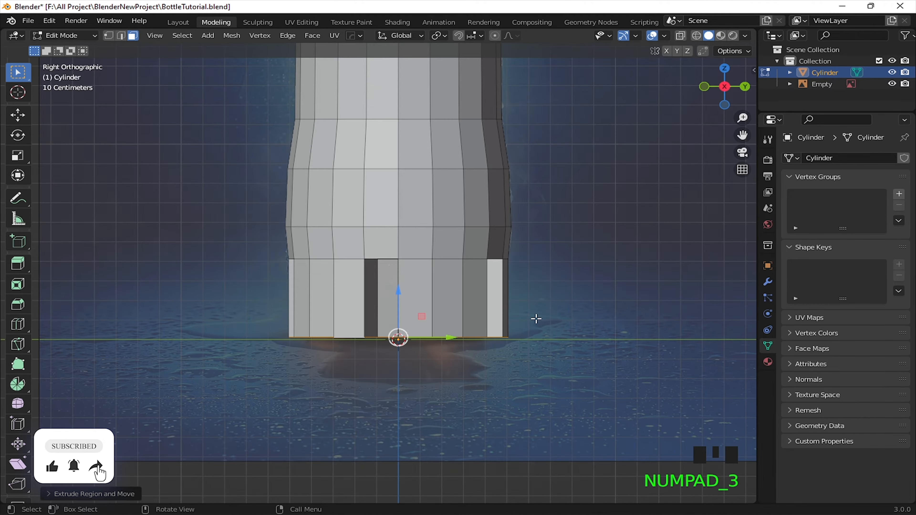
scroll(536, 319, up, 1)
key(shift+z)
key(s)
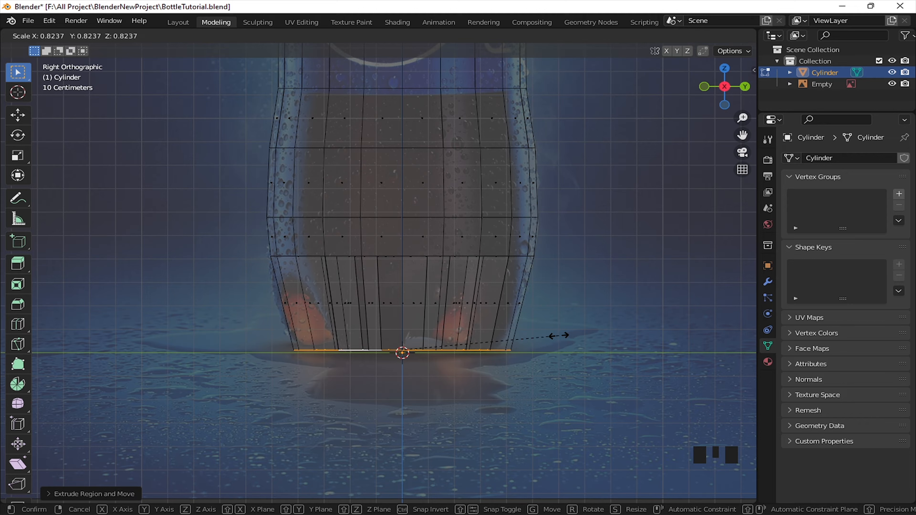
click(557, 336)
Step: Set the transform pivot to Median Point and scale the feet's bottom faces to about 0.66 on X and Y only
click(438, 36)
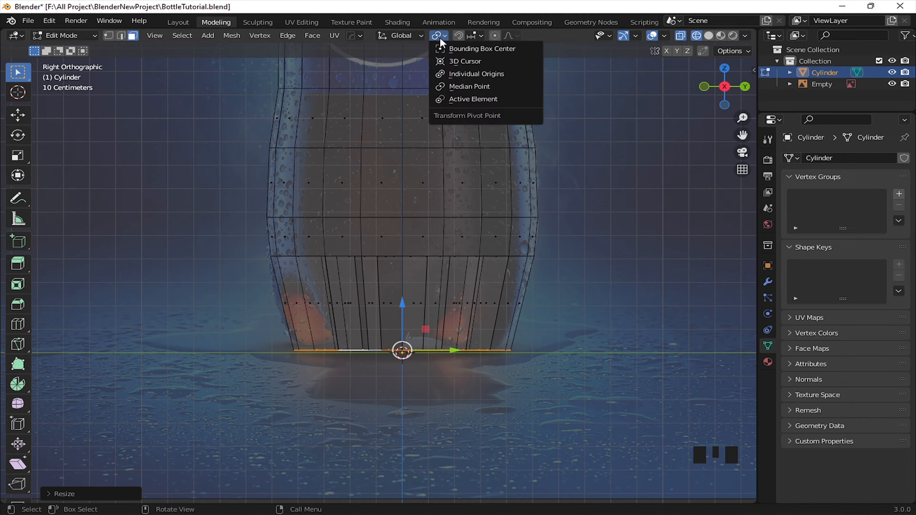
click(452, 87)
key(s)
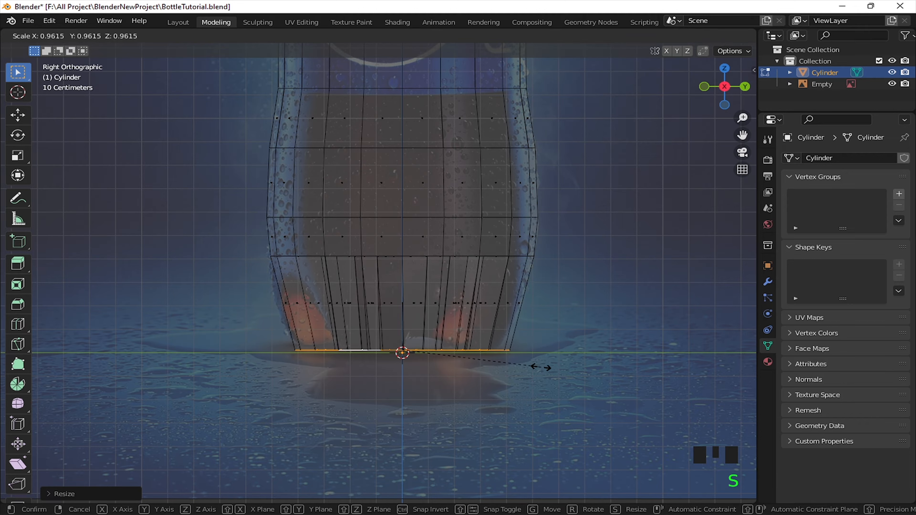
key(shift+z)
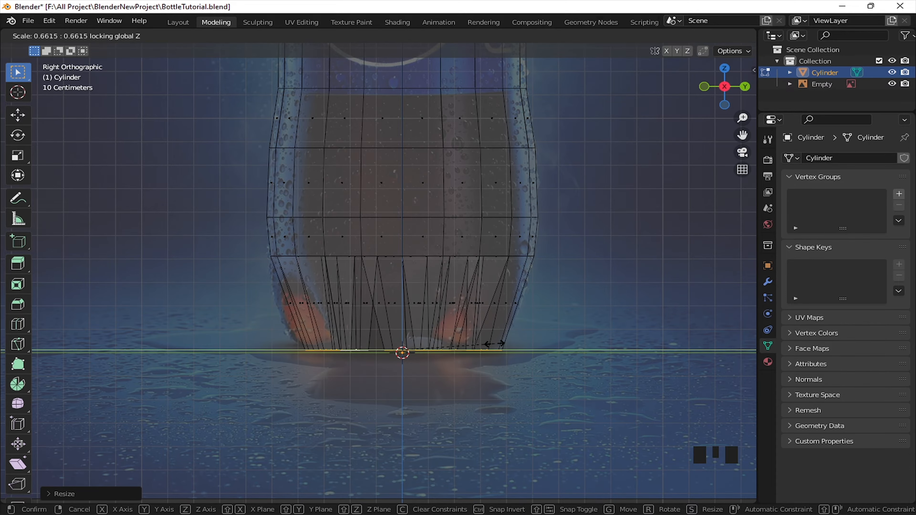
click(501, 343)
Step: Select the central disc of faces on the bottle's underside and move it down along the Z axis
middle_drag(501, 344, 452, 220)
scroll(415, 253, up, 2)
double_click(415, 241)
drag(452, 220, 465, 288)
middle_drag(465, 288, 499, 257)
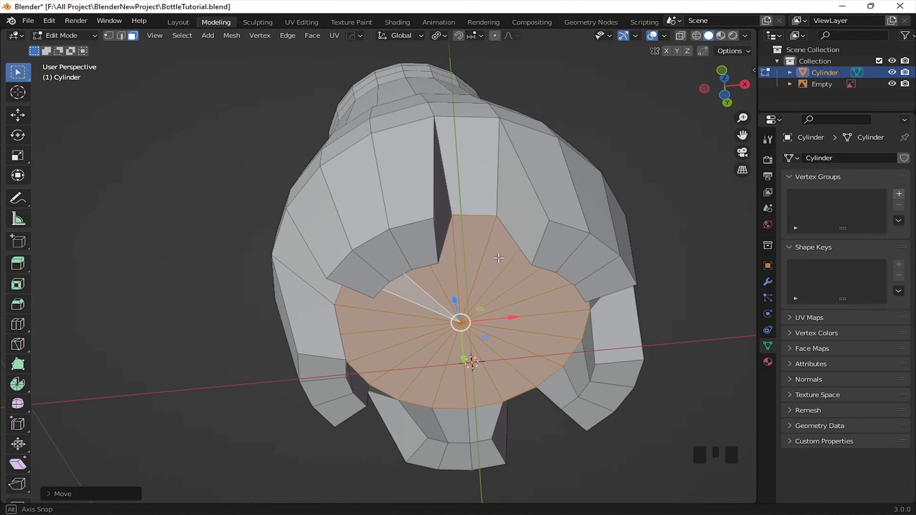
Step: Scale the central disc to about 0.81 with Z locked and slightly adjust its position
key(s)
key(shift+z)
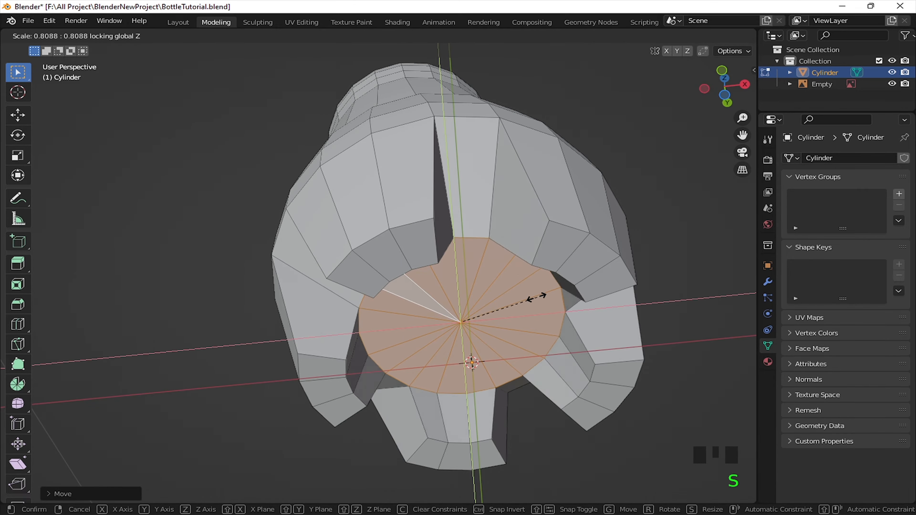
click(515, 305)
middle_drag(515, 304, 429, 282)
drag(426, 268, 435, 274)
Step: Inset the central disc twice and move the innermost faces up about 0.0065 m along Z to form a recess
middle_drag(436, 274, 458, 239)
key(i)
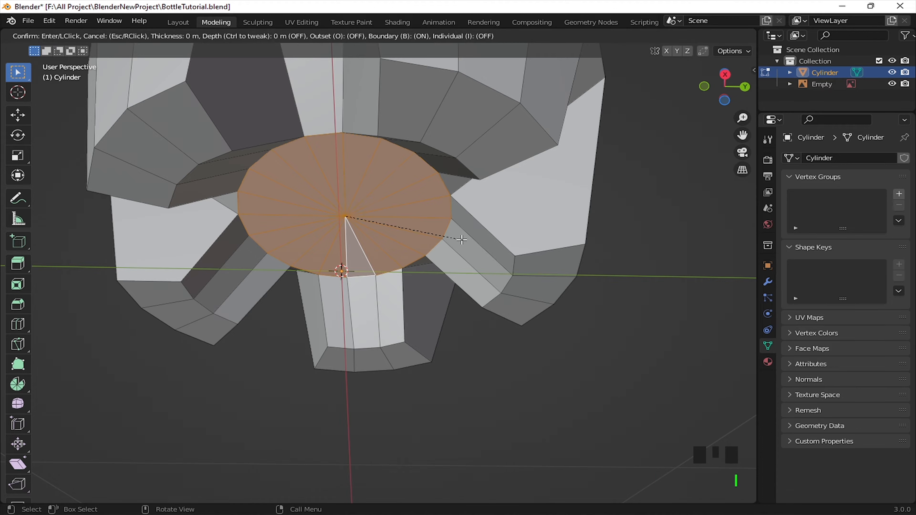
scroll(434, 226, up, 3)
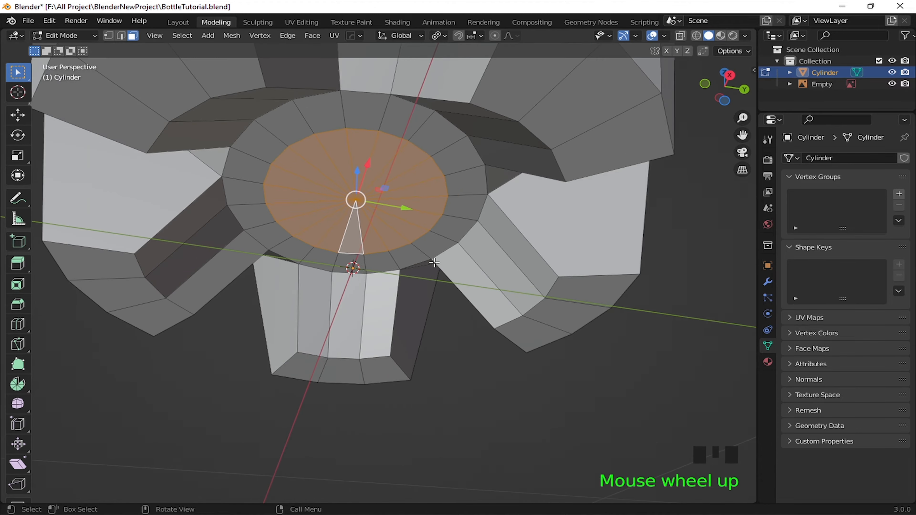
click(481, 257)
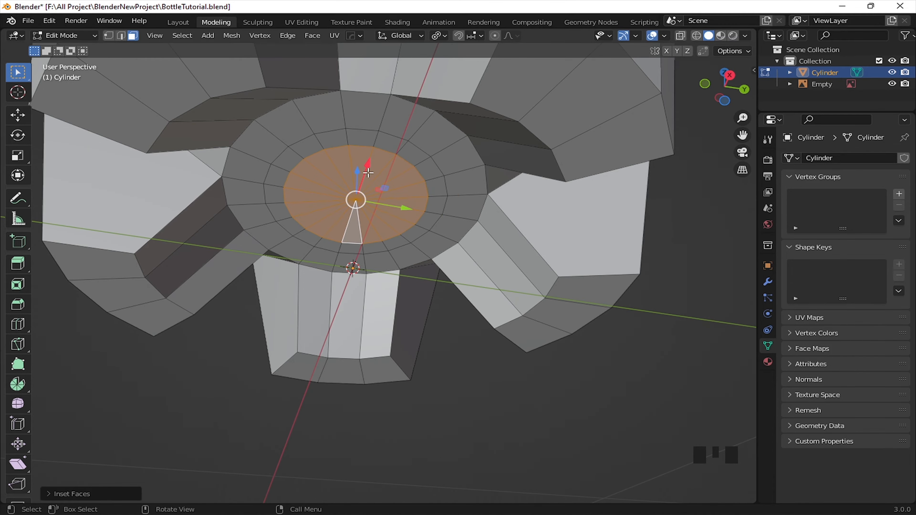
key(g)
key(z)
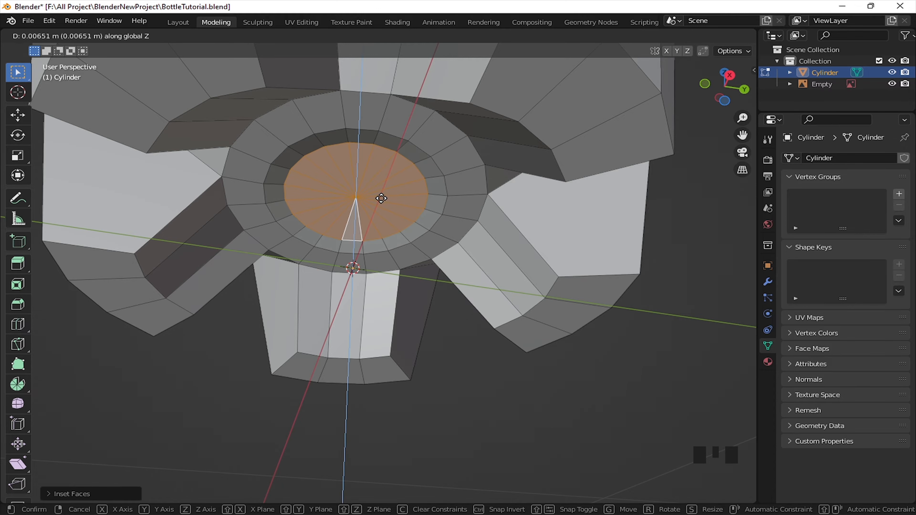
click(381, 200)
Step: Inset the recessed faces again and extrude the resulting small disc about 0.0064 m
key(i)
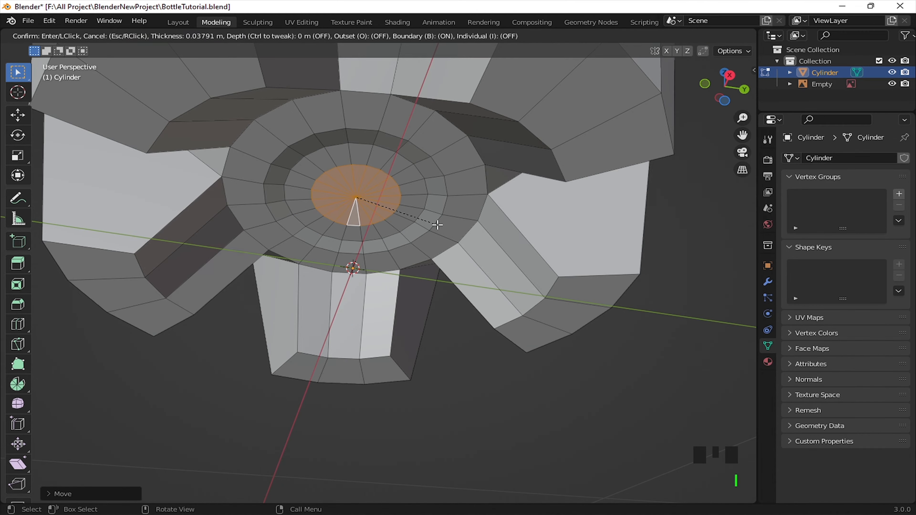
click(427, 224)
key(e)
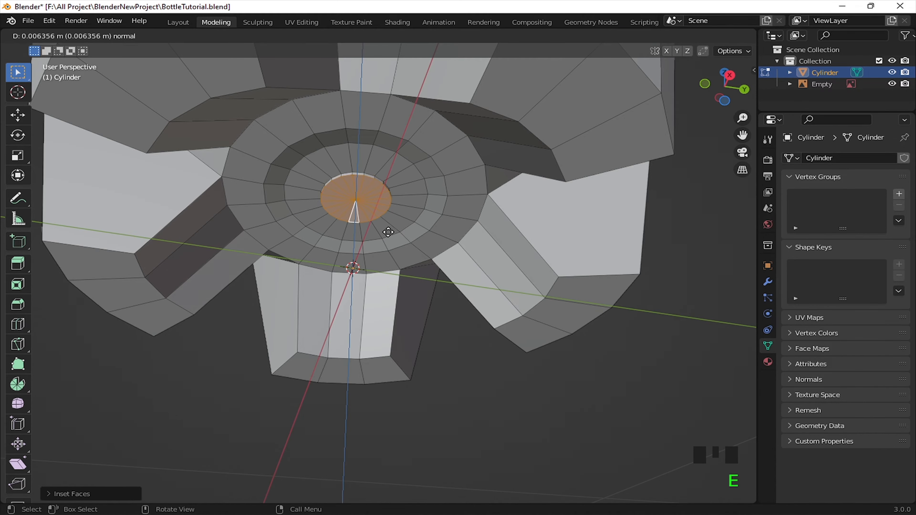
click(388, 232)
Step: Inset the small disc about 0.007 m, extrude it about -0.0008 m, and inset it again by about 0.012 m
key(i)
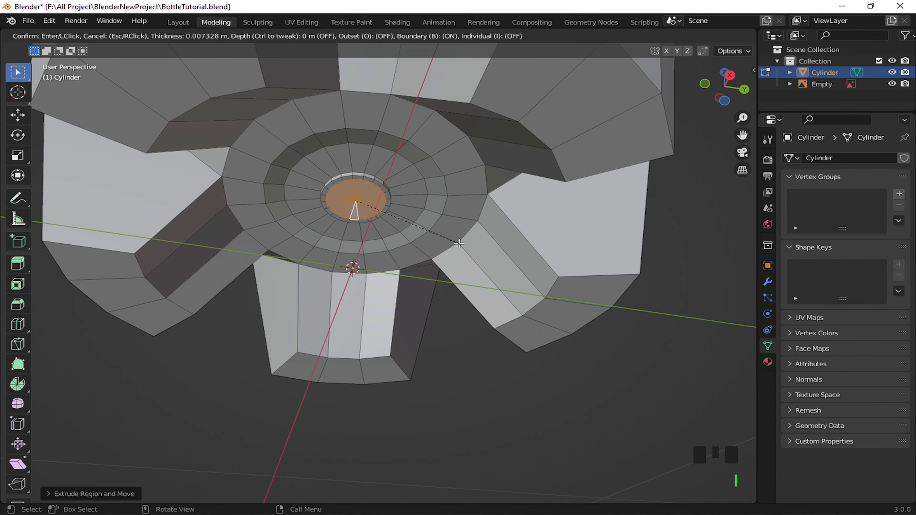
click(460, 244)
scroll(460, 244, up, 2)
shift+middle_drag(371, 220, 371, 256)
key(e)
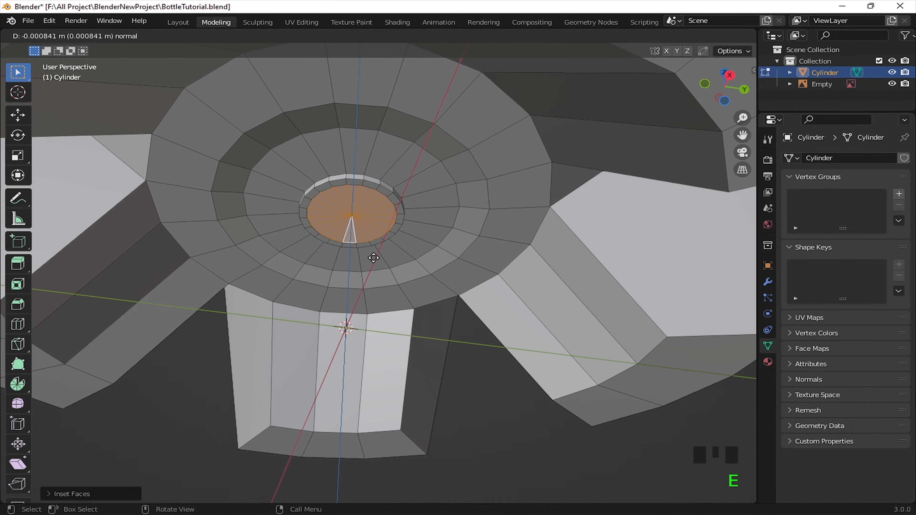
click(374, 258)
key(i)
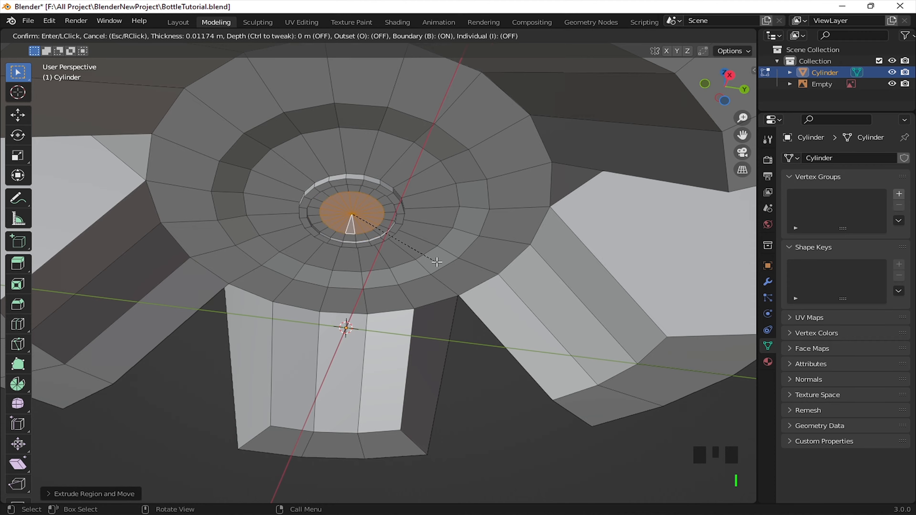
click(437, 262)
Step: Add a Subdivision Surface modifier with viewport level 3 to the bottle and shade it smooth in Object Mode
scroll(364, 252, down, 4)
key(Tab)
middle_drag(368, 246, 448, 231)
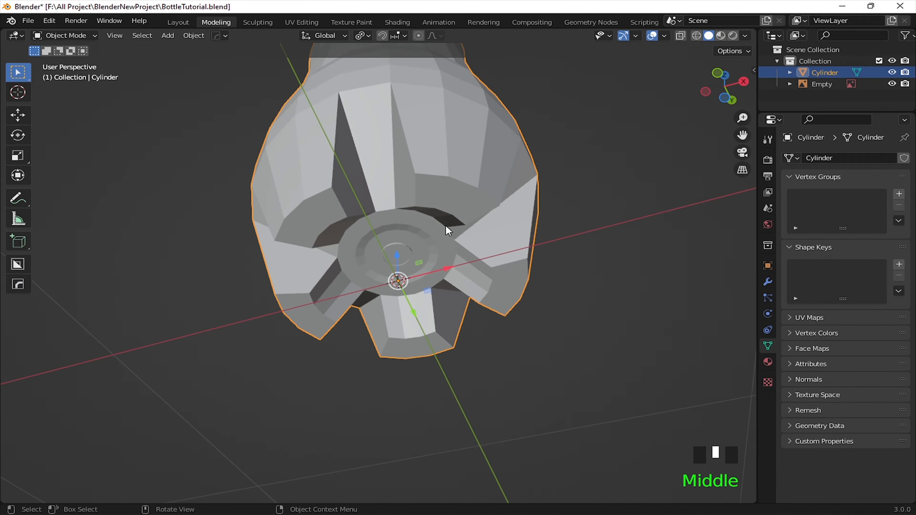
click(768, 281)
click(818, 159)
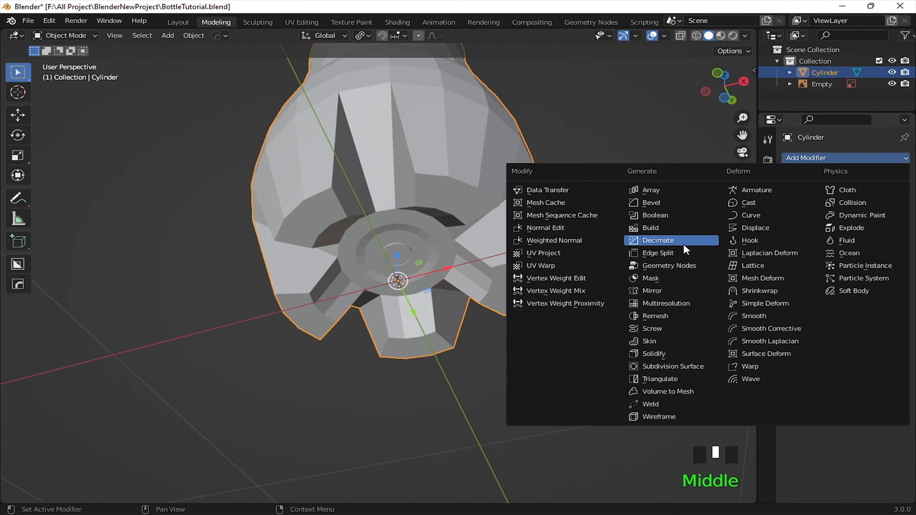
click(664, 361)
click(890, 209)
click(890, 209)
right_click(427, 208)
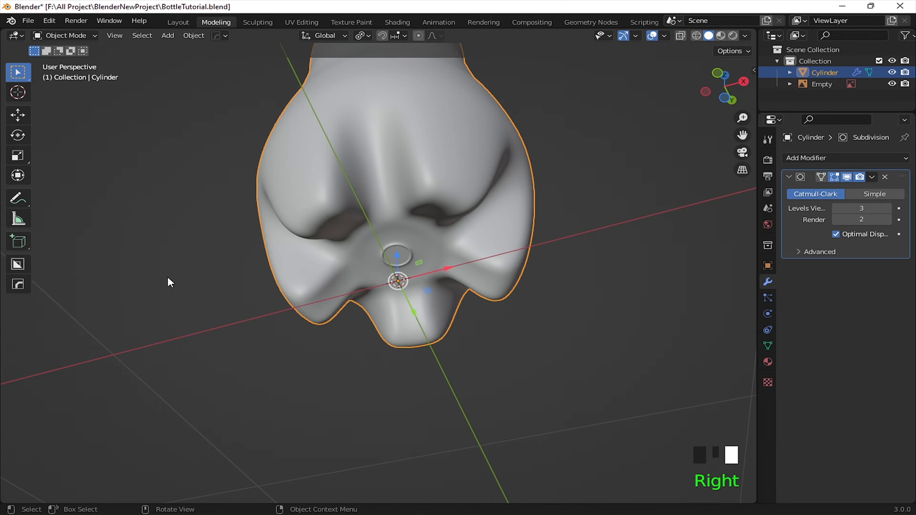
Step: Expand the center selection to the whole base disc in Edit Mode, move it down along Z, and return to Object Mode
middle_drag(168, 280, 516, 281)
click(390, 231)
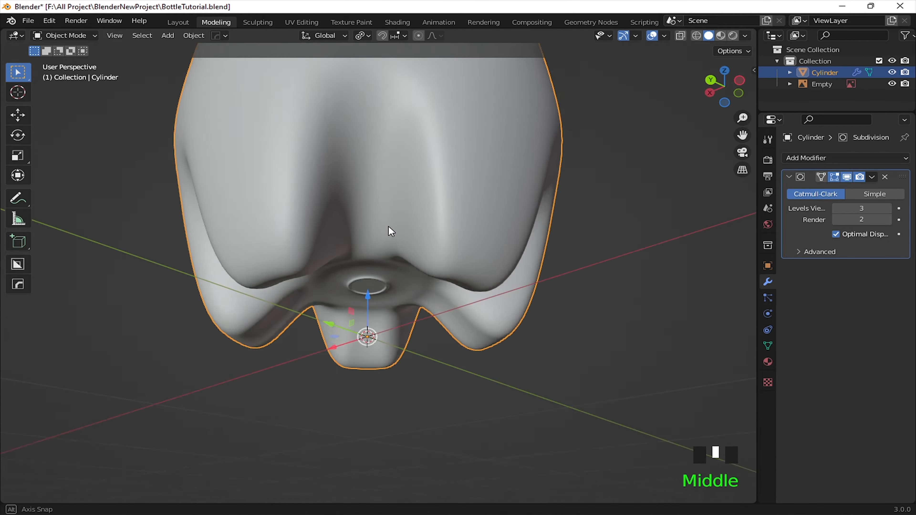
middle_drag(391, 231, 373, 234)
key(Tab)
scroll(377, 310, up, 1)
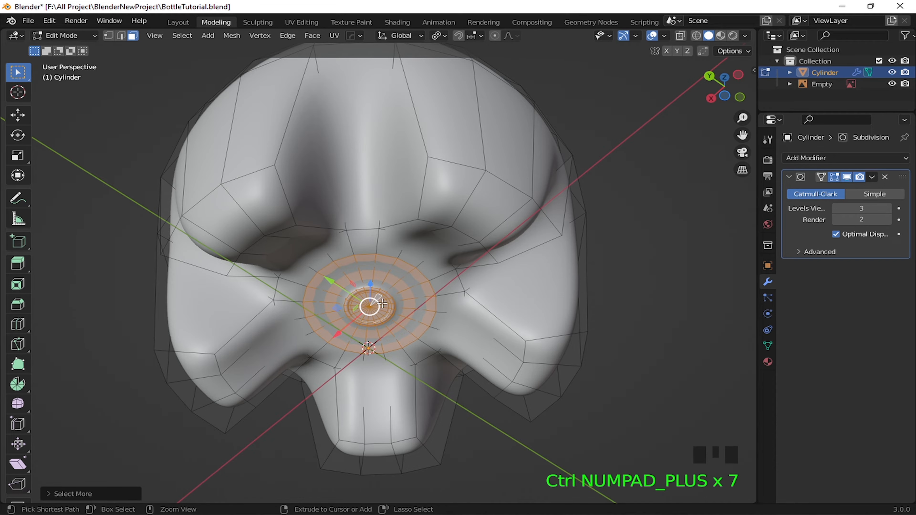
middle_drag(392, 320, 371, 250)
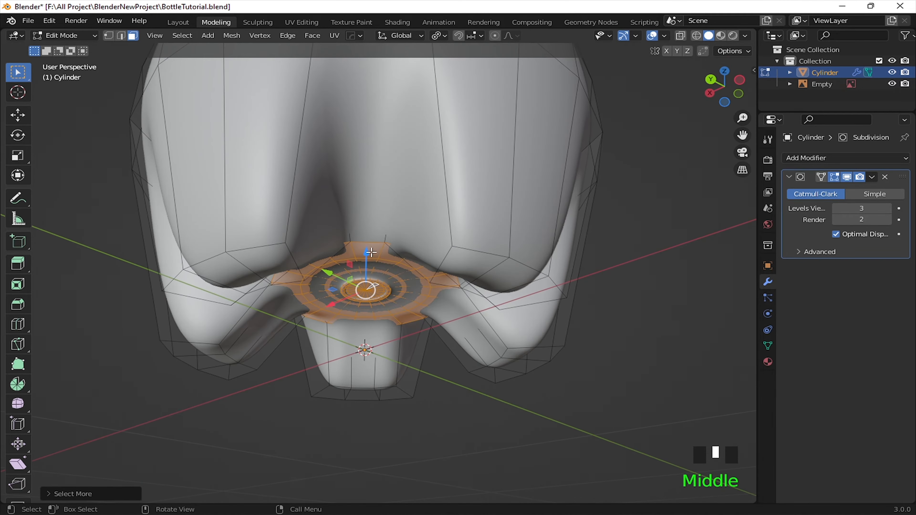
drag(372, 249, 374, 293)
key(ctrl+Tab)
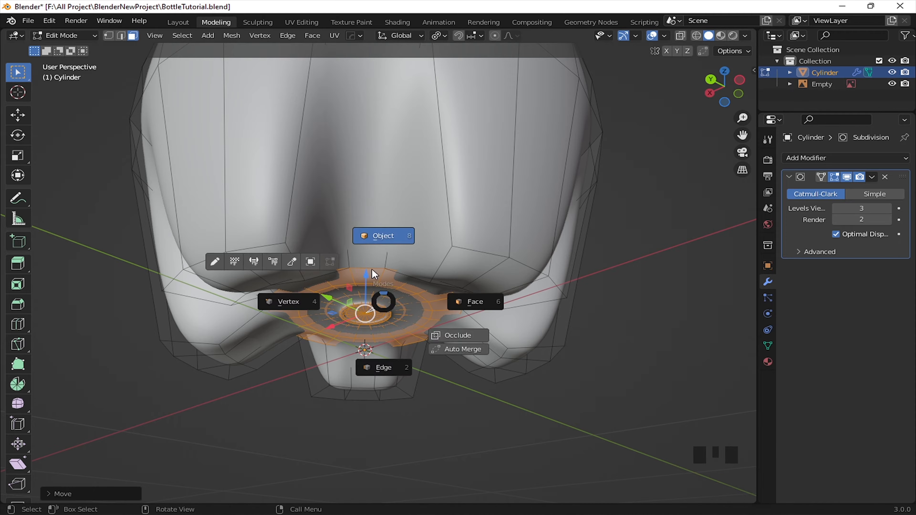
click(379, 237)
Step: Examine the smoothed base and its mesh flow with the wireframe overlay temporarily turned on
scroll(375, 311, down, 3)
middle_drag(375, 310, 525, 311)
scroll(384, 247, down, 3)
middle_drag(381, 242, 372, 331)
scroll(375, 324, up, 3)
click(584, 303)
middle_drag(585, 304, 671, 41)
click(484, 267)
click(664, 36)
click(577, 236)
click(664, 36)
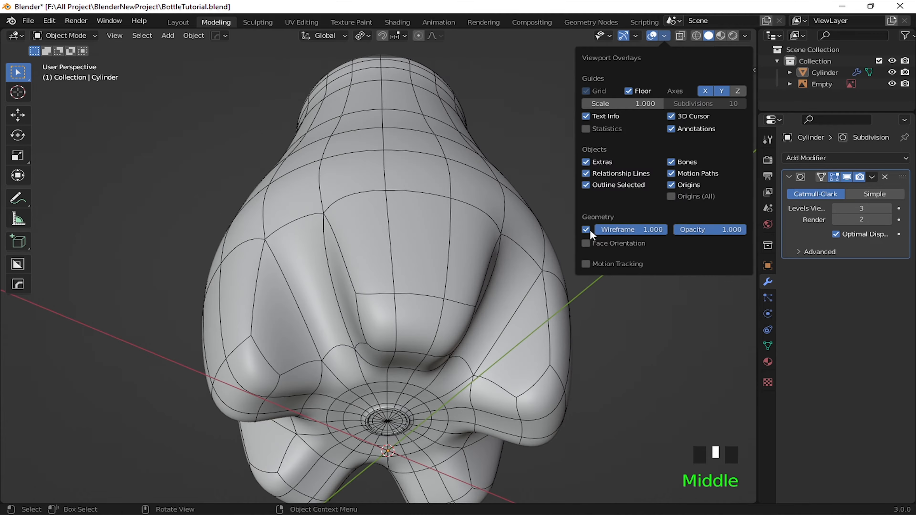
click(591, 234)
scroll(462, 272, up, 3)
scroll(462, 273, down, 3)
mouse_move(462, 273)
middle_down()
mouse_move(401, 272)
mouse_move(420, 262)
mouse_move(502, 272)
mouse_move(478, 275)
middle_up()
scroll(477, 275, up, 2)
scroll(496, 298, down, 2)
Step: Select the bottle, enter Edit Mode, and pick a face near the outer edge of the base disc
click(502, 303)
key(Tab)
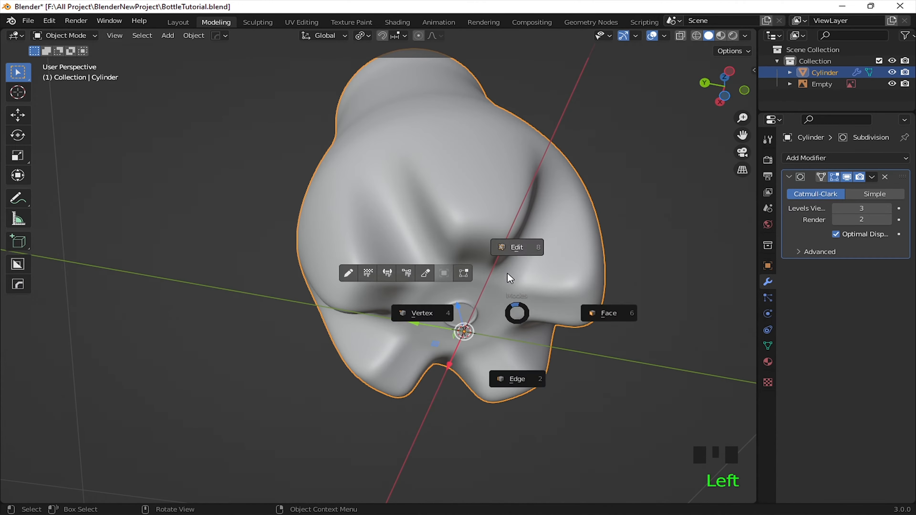
click(510, 272)
scroll(515, 307, up, 3)
shift+middle_drag(519, 336, 415, 301)
click(484, 303)
Step: Try to add a loop cut across the base disc and undo it
key(ctrl+r)
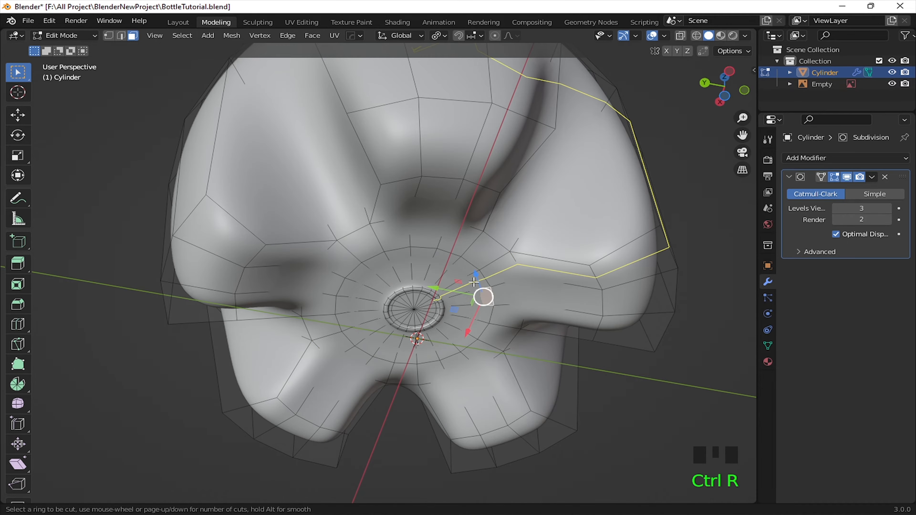
click(474, 292)
click(485, 288)
key(ctrl+z)
Step: Add loop cuts around the outer rings of the base disc, sliding them close to the existing ring edges
key(ctrl+r)
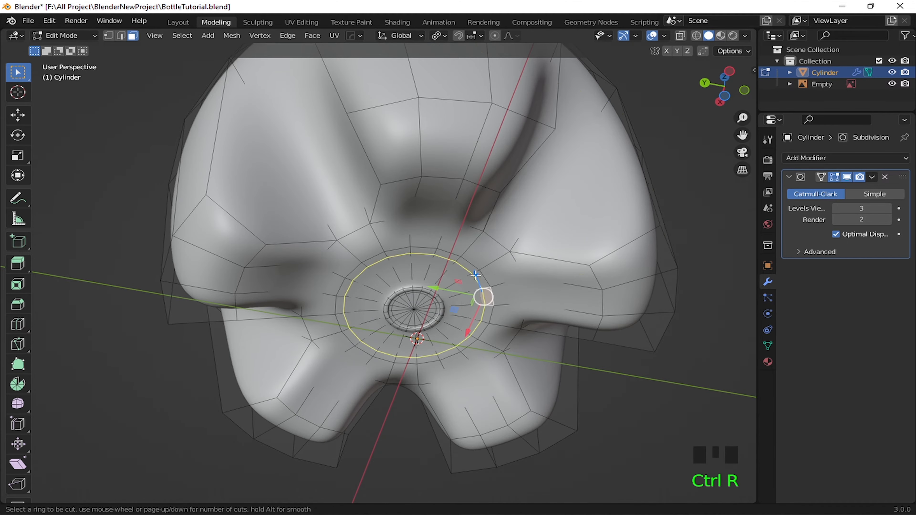
click(476, 287)
click(480, 276)
scroll(498, 277, up, 3)
click(533, 267)
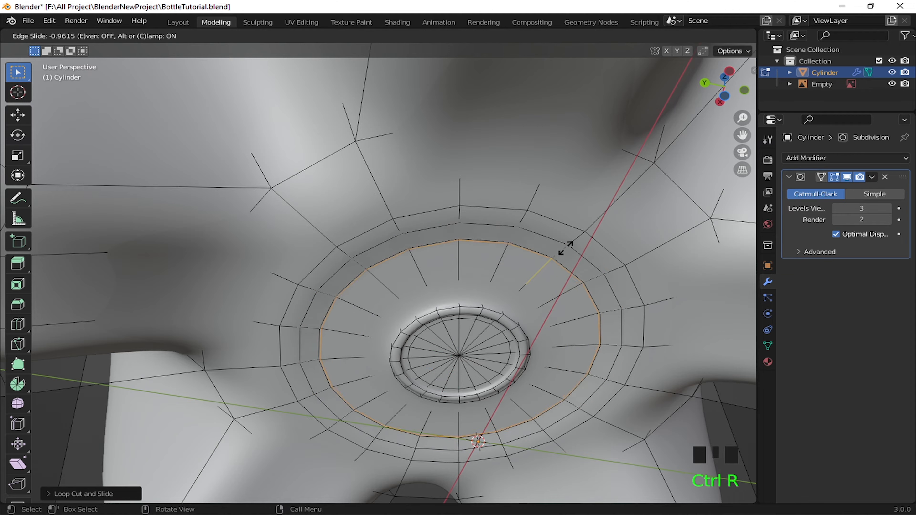
click(557, 253)
click(563, 262)
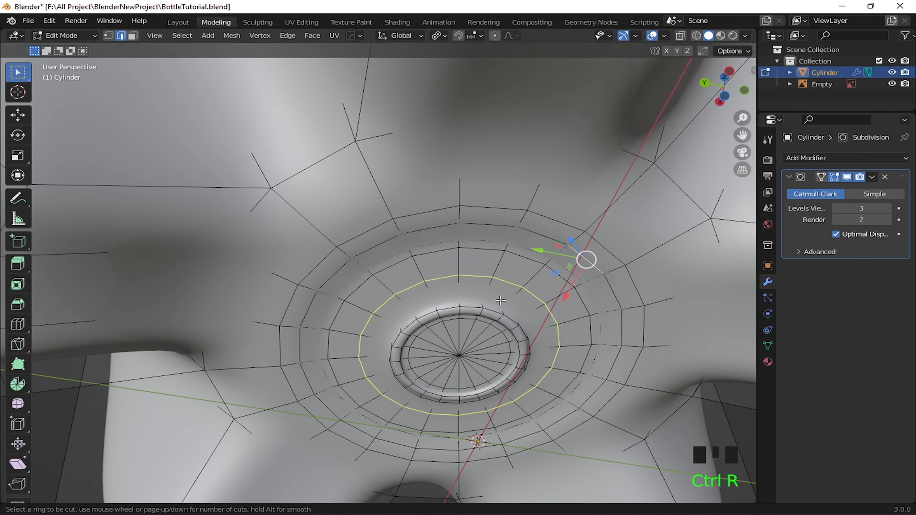
Step: Add an edge loop close around the small rim at the base's center and return to Object Mode
click(482, 304)
click(482, 302)
scroll(464, 312, down, 4)
key(Tab)
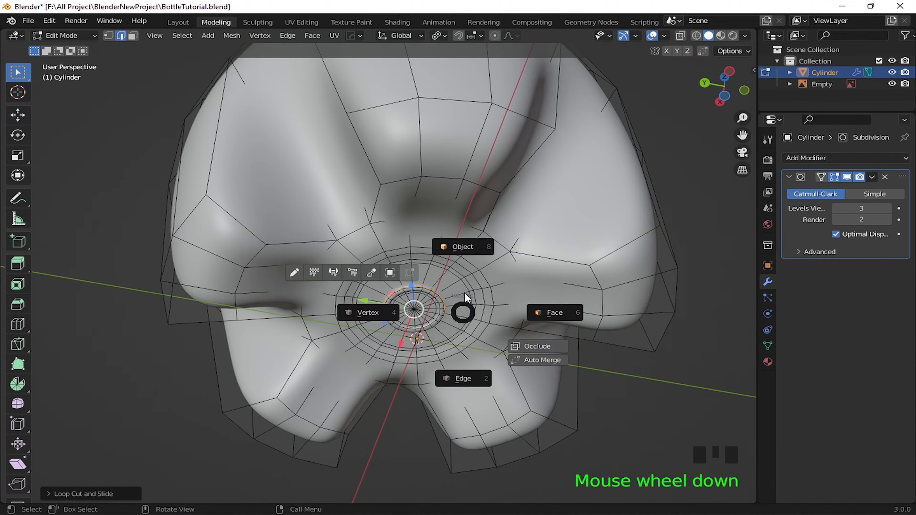
click(463, 249)
Step: Turn off the Subdivision modifier's viewport display and shade the bottle flat
scroll(325, 314, down, 3)
scroll(589, 307, up, 2)
middle_drag(589, 307, 484, 207)
scroll(431, 275, up, 2)
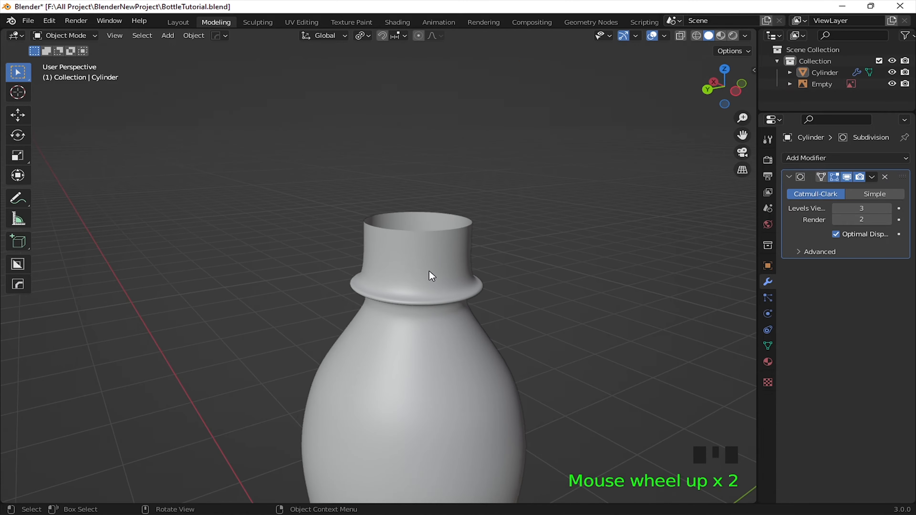
mouse_move(431, 274)
shift+middle_down()
mouse_move(421, 183)
mouse_move(419, 262)
shift+middle_up()
scroll(419, 262, up, 3)
click(429, 269)
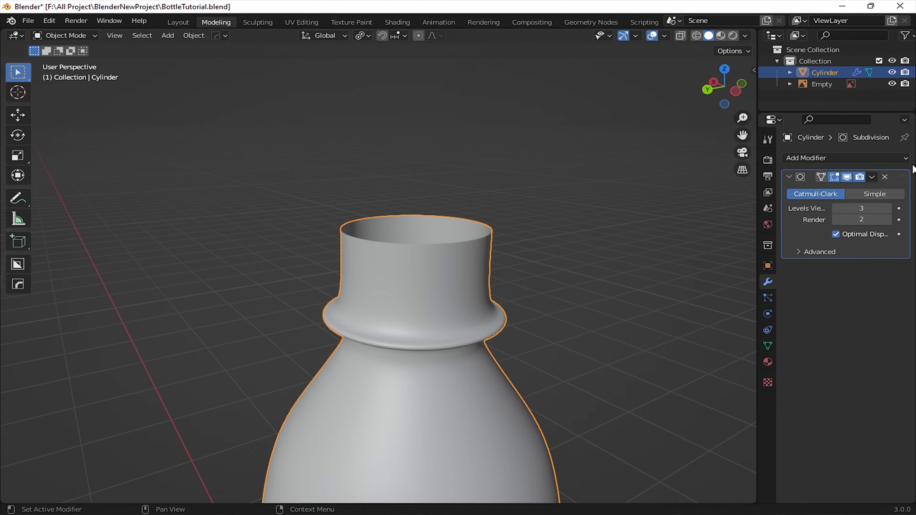
right_click(423, 268)
click(382, 265)
middle_drag(491, 277, 483, 263)
Step: Add a loop cut around the lower part of the straight neck and bevel it into a narrow band of faces
key(Tab)
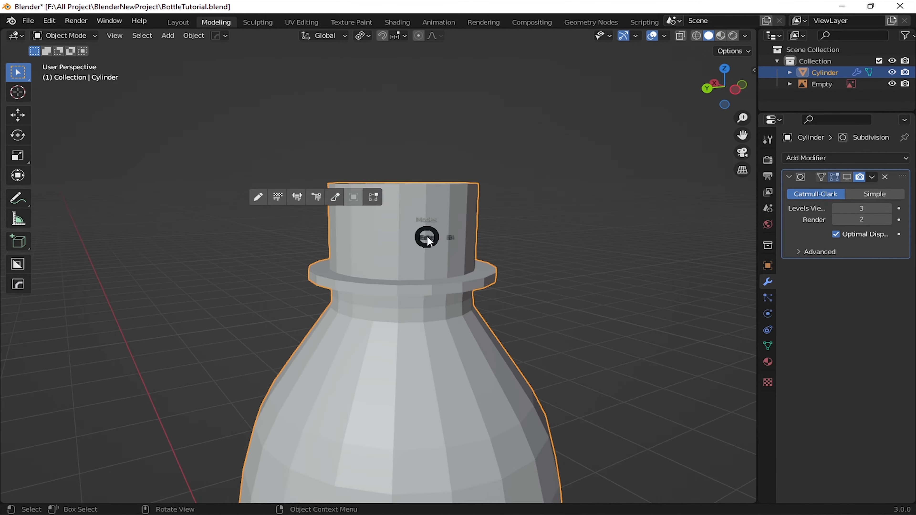
click(435, 272)
key(KP_3)
scroll(405, 294, up, 3)
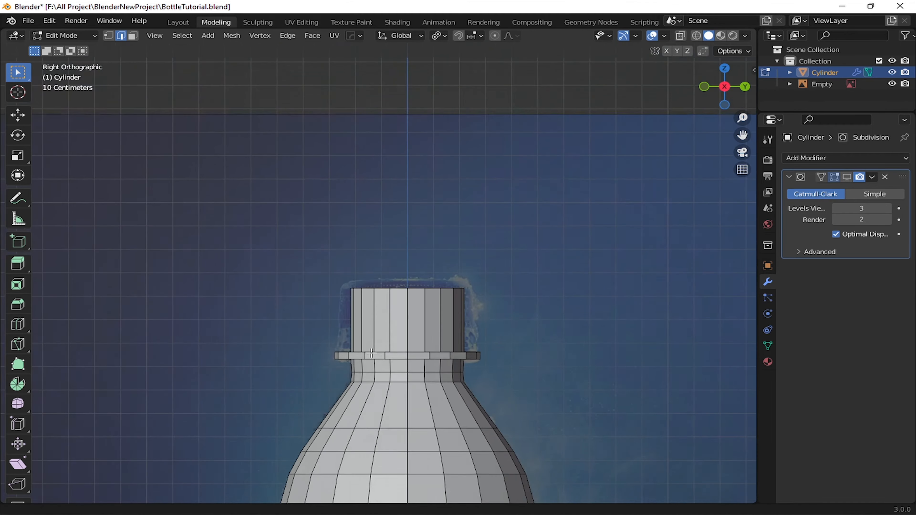
key(ctrl+r)
click(406, 294)
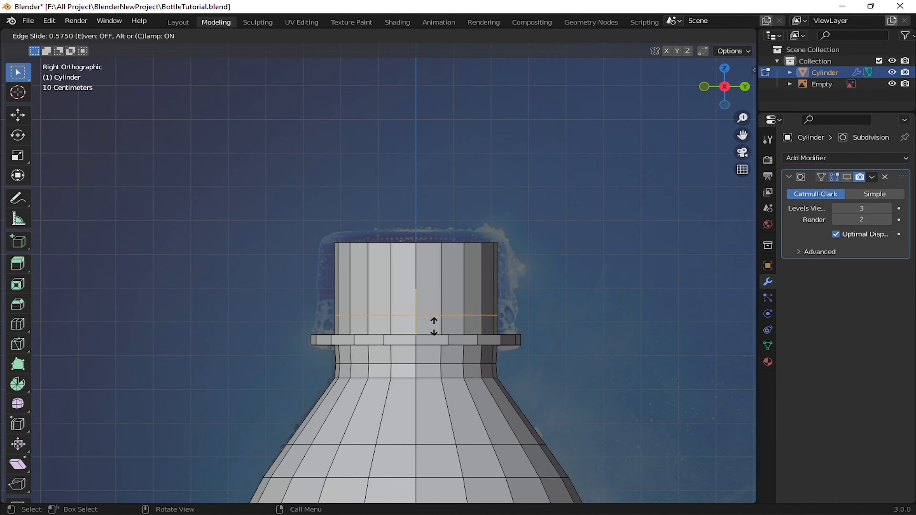
click(434, 324)
scroll(419, 308, up, 1)
key(ctrl+b)
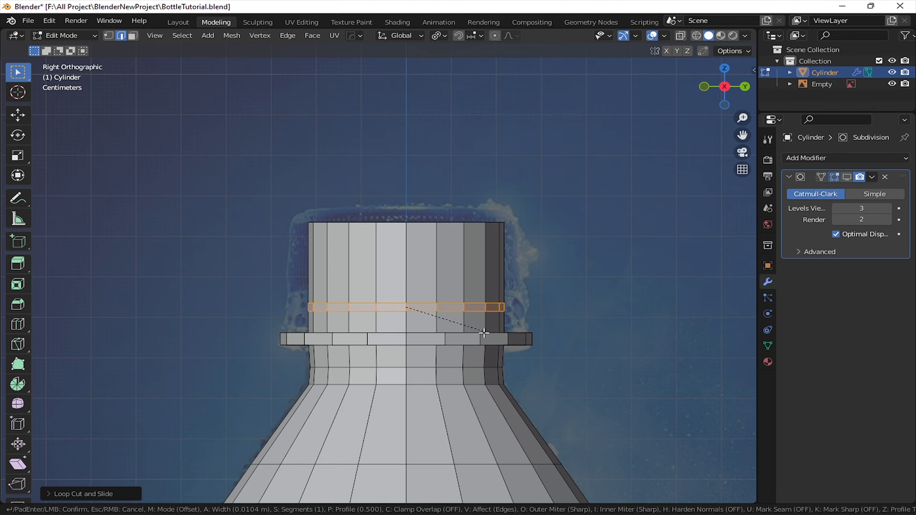
click(485, 337)
Step: Inset the narrow neck band, fatten it outward about 0.03 m into a ring, and raise the edge loop above it slightly
scroll(425, 299, up, 2)
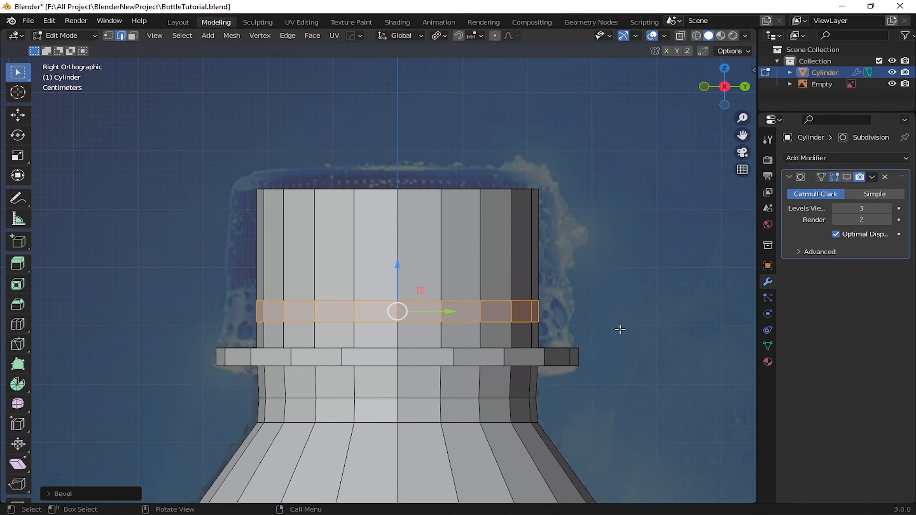
key(i)
click(649, 329)
key(alt+s)
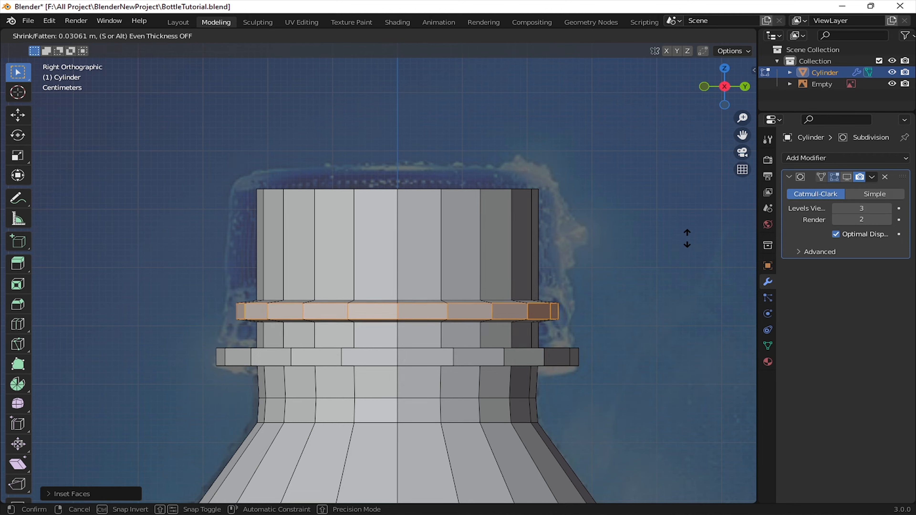
click(684, 247)
drag(397, 263, 399, 256)
alt+click(420, 298)
Step: Select a single vertex on the side of the mouth's top rim and hide the reference image
middle_drag(425, 278, 446, 324)
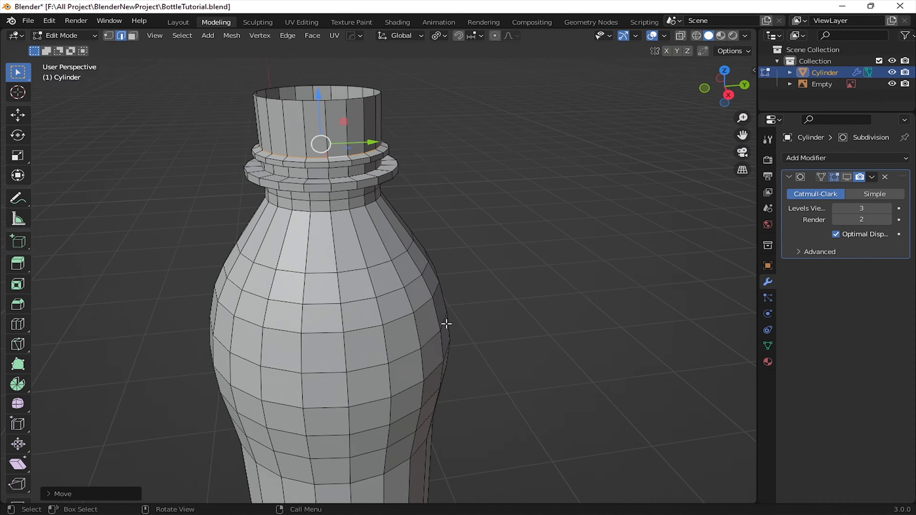
scroll(376, 231, up, 1)
shift+middle_drag(364, 213, 391, 301)
middle_drag(293, 307, 388, 308)
shift+middle_drag(216, 309, 387, 251)
click(198, 255)
key(1)
click(195, 259)
key(KP_3)
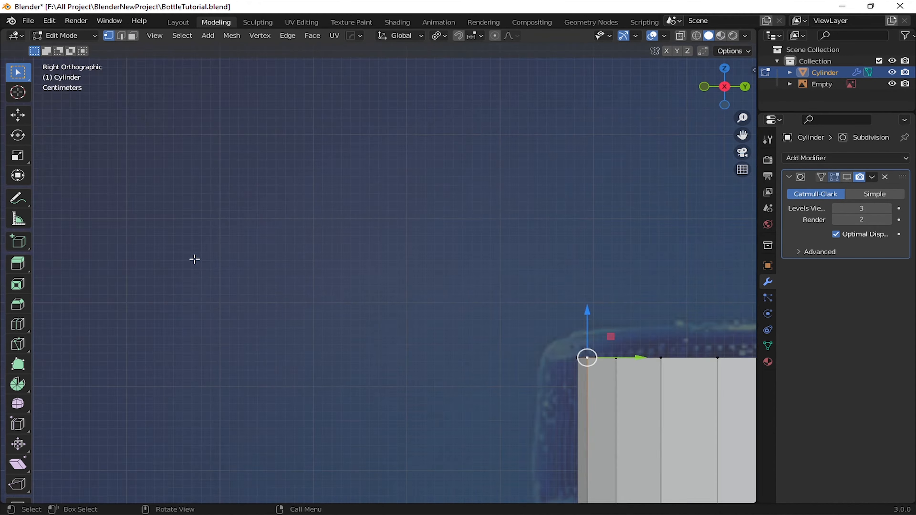
scroll(415, 296, down, 4)
shift+middle_drag(464, 306, 335, 272)
scroll(422, 289, up, 2)
scroll(335, 272, up, 1)
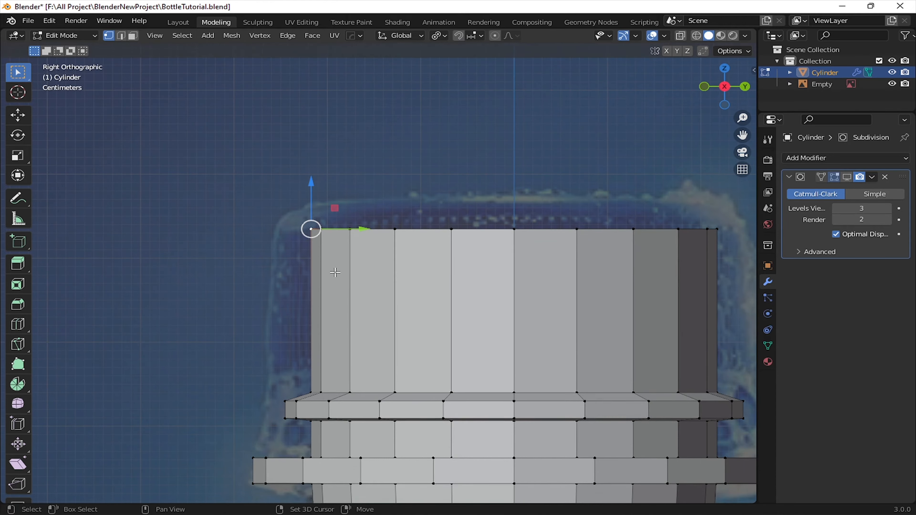
click(892, 84)
Step: Duplicate the rim vertex in place, separate the copy into its own object, and return to Object Mode
key(shift+d)
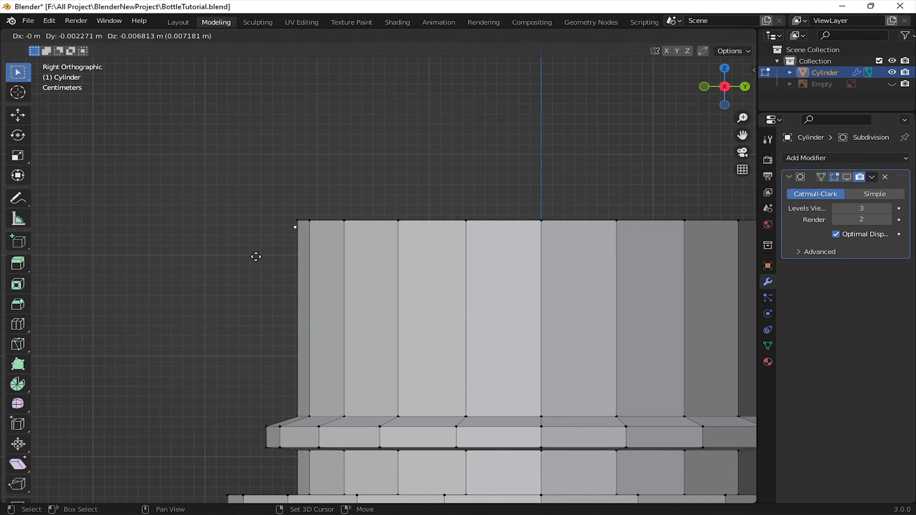
right_click(251, 256)
key(p)
click(296, 221)
key(Tab)
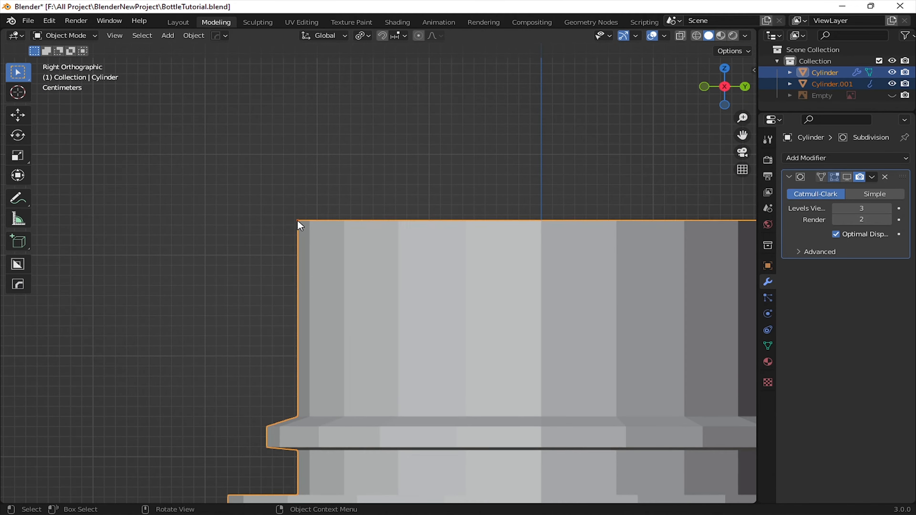
Step: Edit the separated vertex object and move its vertex down the side of the neck, above the narrow ring
click(298, 219)
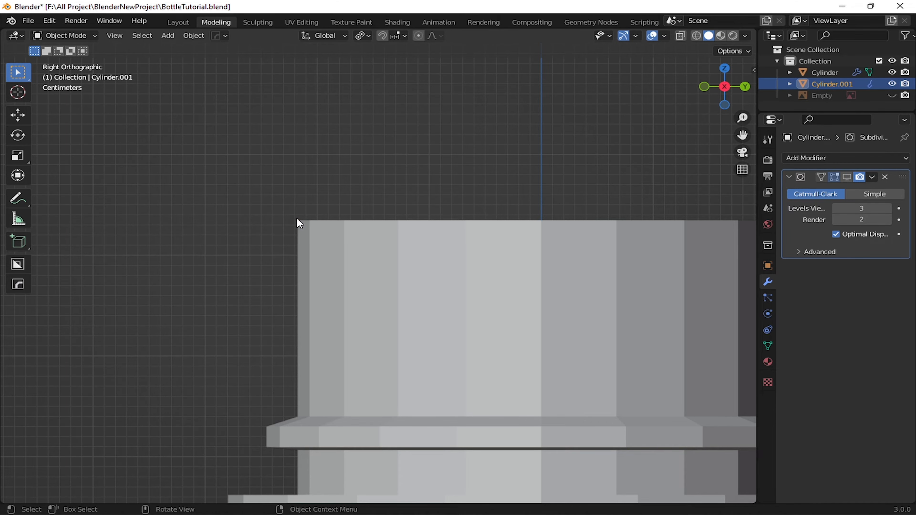
key(Tab)
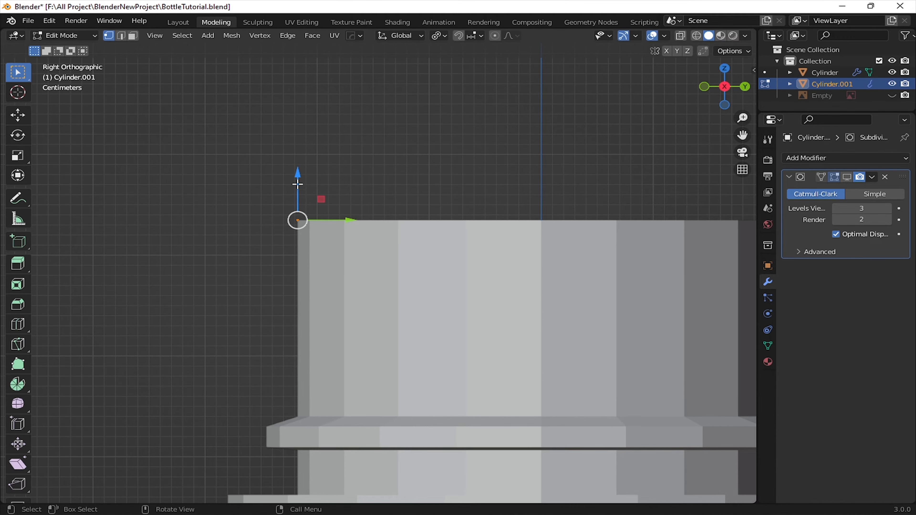
drag(297, 184, 299, 300)
scroll(299, 307, up, 1)
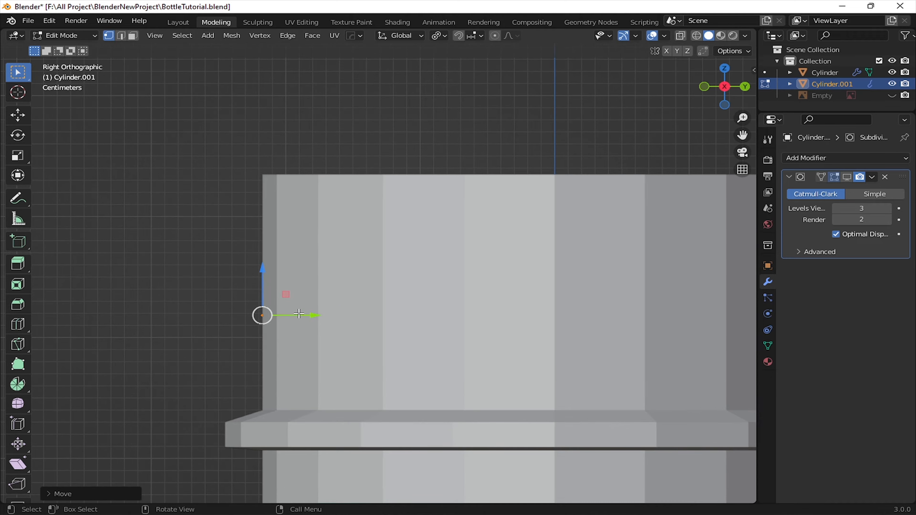
Step: Extrude the vertex straight down about 0.017 m, cut the new edge at its middle, and bevel that middle vertex
key(e)
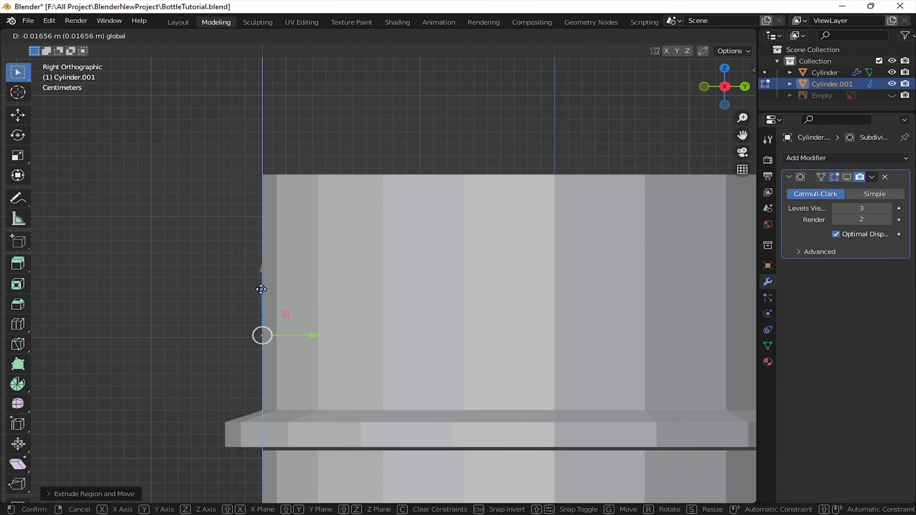
click(261, 290)
scroll(275, 338, up, 1)
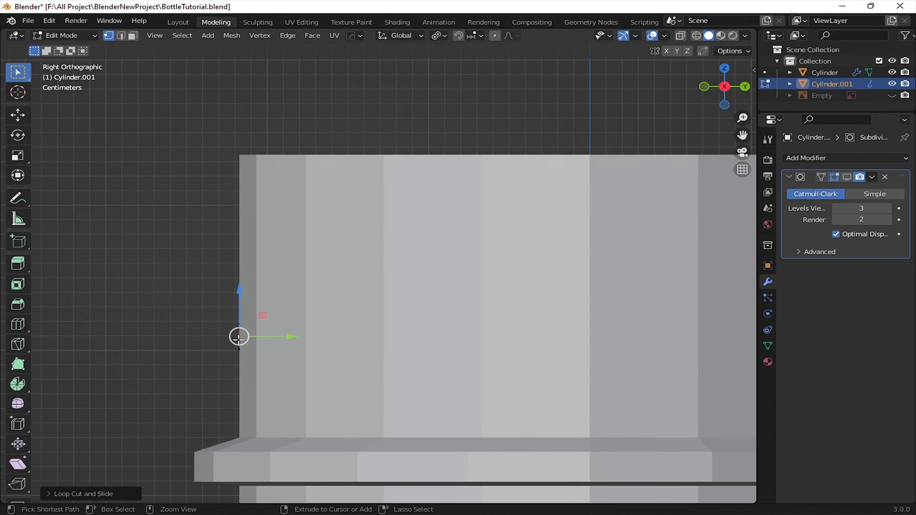
key(ctrl+shift+b)
click(258, 342)
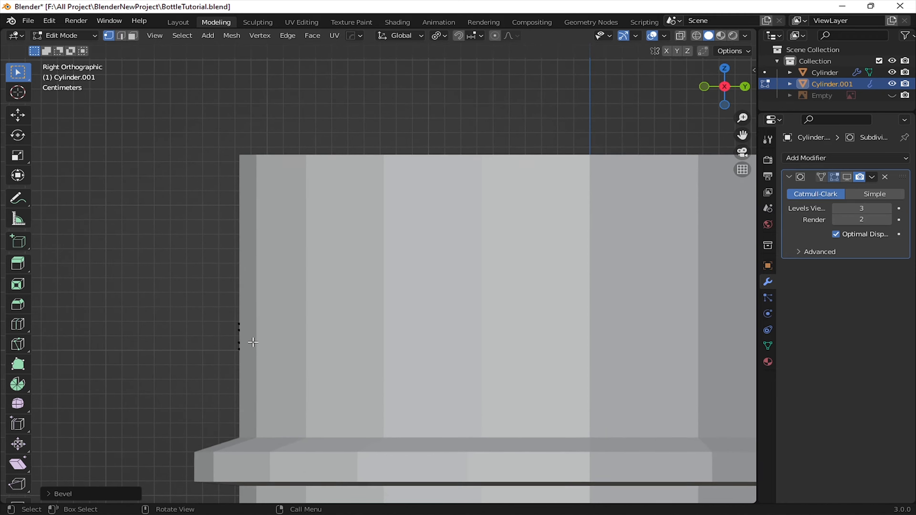
Step: Move the two middle vertices of the thread profile outward from the neck and scale them along Z
scroll(253, 346, up, 1)
drag(212, 348, 225, 347)
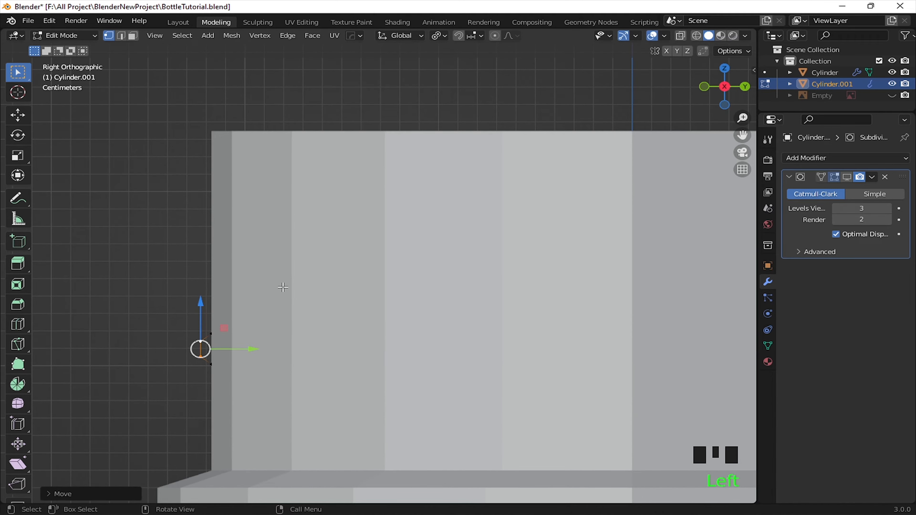
key(s)
key(z)
click(263, 309)
Step: Select the profile's two end vertices, change the transform pivot point, and scale them farther apart along Z
shift+click(266, 315)
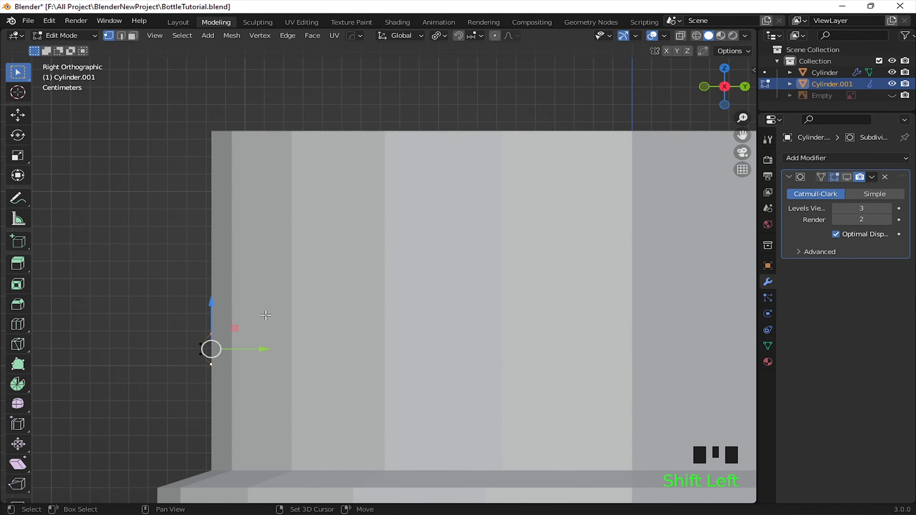
key(s)
click(217, 333)
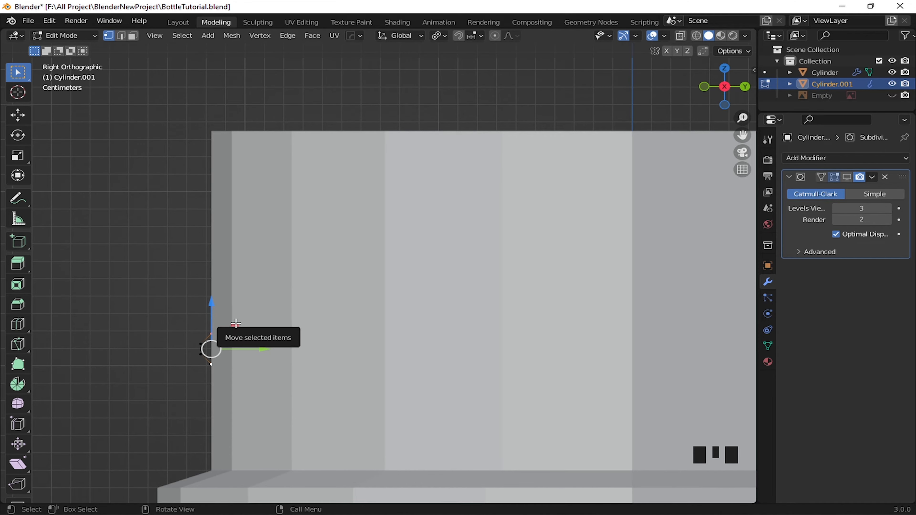
click(439, 35)
click(437, 84)
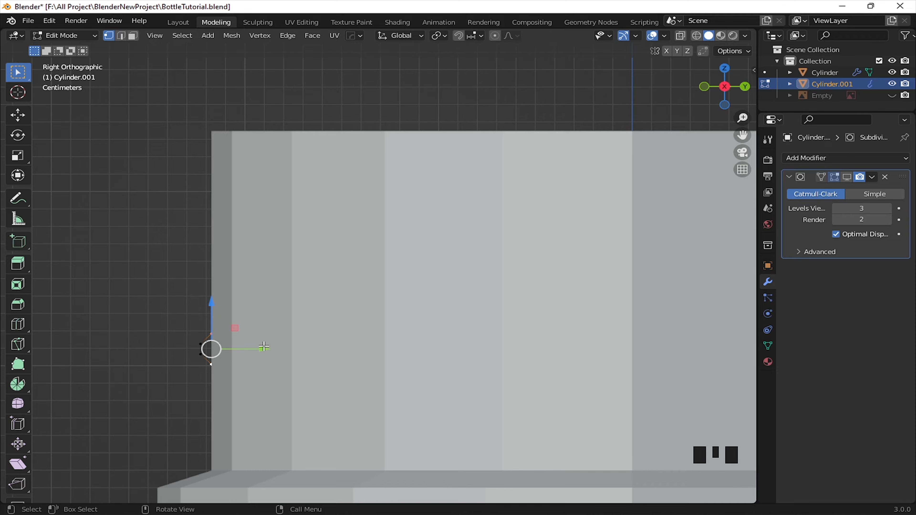
key(s)
key(z)
click(257, 342)
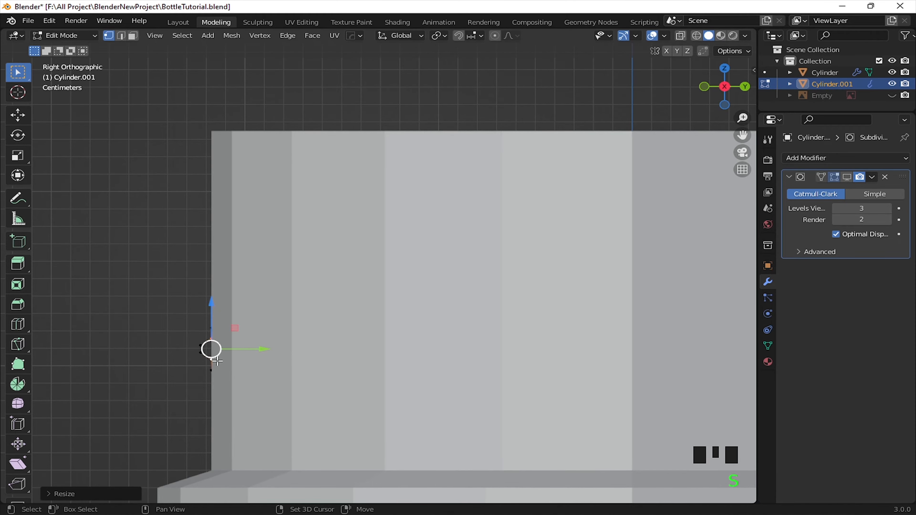
Step: Return to Object Mode and add a Screw modifier to the thread profile object
middle_drag(211, 348, 491, 267)
shift+scroll(369, 264, down, 2)
key(Tab)
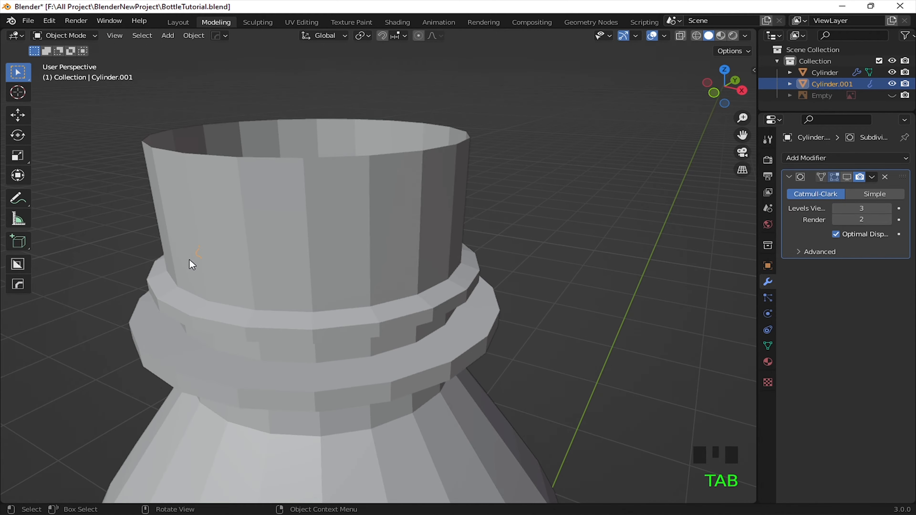
scroll(228, 267, up, 2)
click(841, 159)
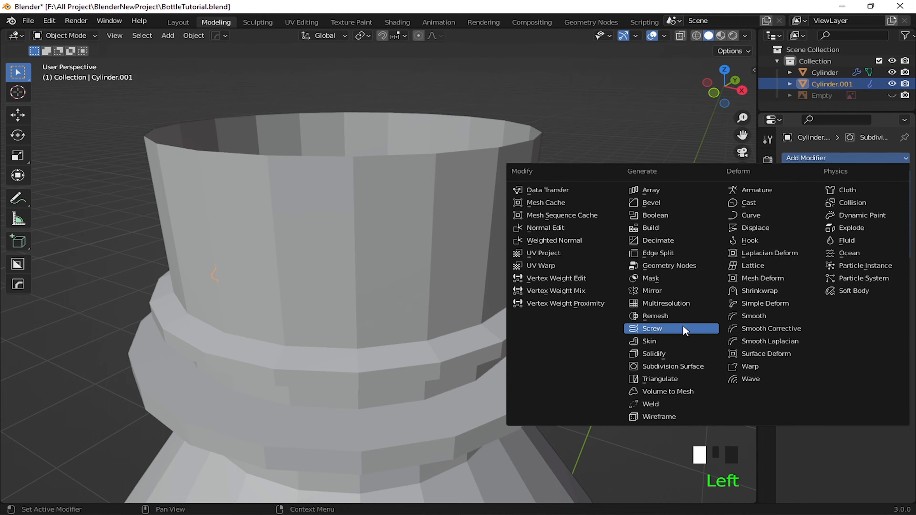
click(649, 327)
Step: Set the Screw modifier's screw offset to 0.1 m and its iterations to 2
middle_drag(396, 357, 400, 406)
key(KP_3)
scroll(339, 403, down, 3)
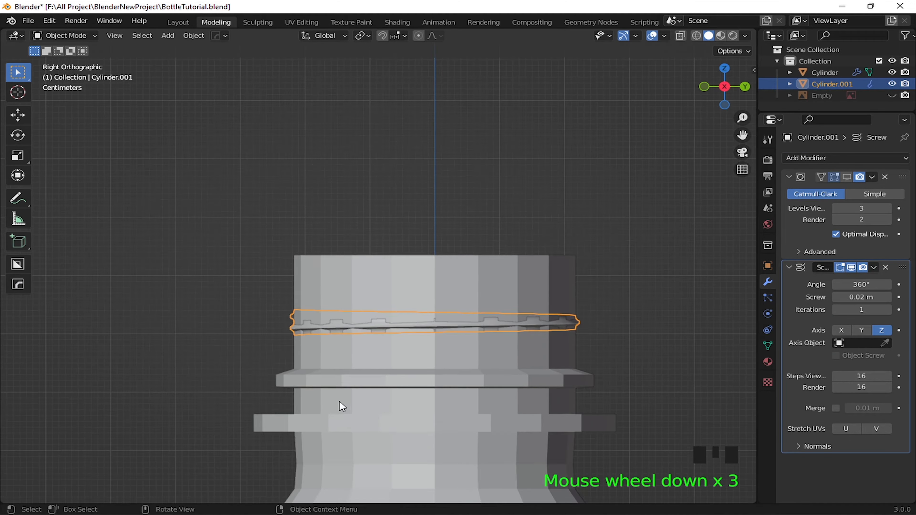
scroll(264, 342, up, 2)
drag(857, 298, 880, 298)
click(888, 310)
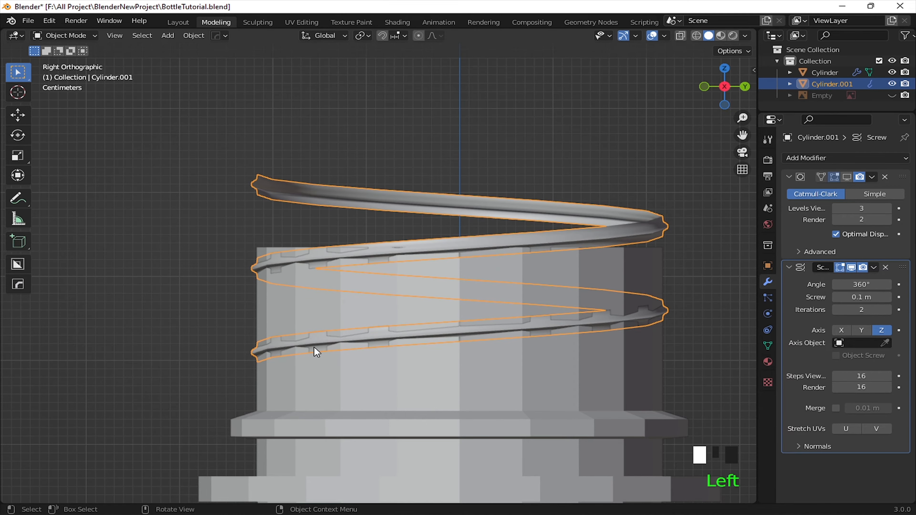
Step: Edit the thread profile in wireframe view and scale it taller along Z
key(Tab)
key(shift+z)
key(s)
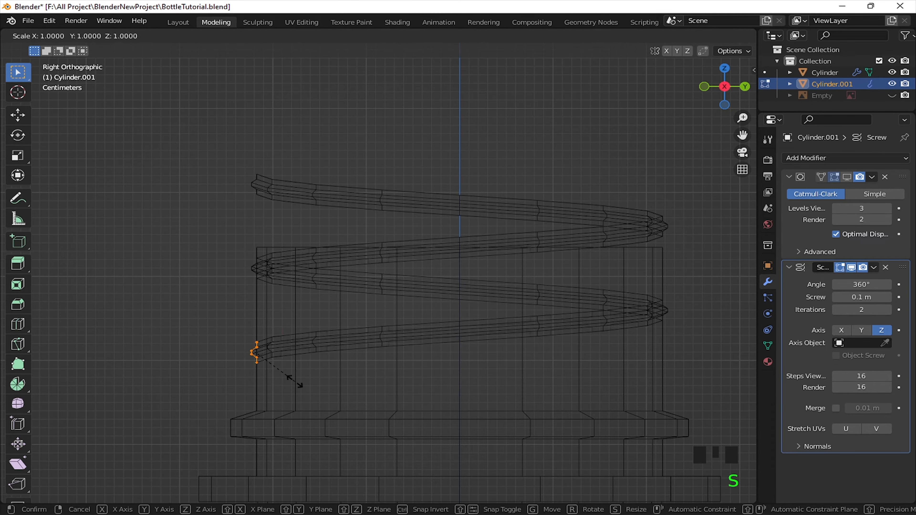
key(z)
click(380, 230)
Step: Select the thread profile's two middle vertices and move them farther outward along Y
click(260, 310)
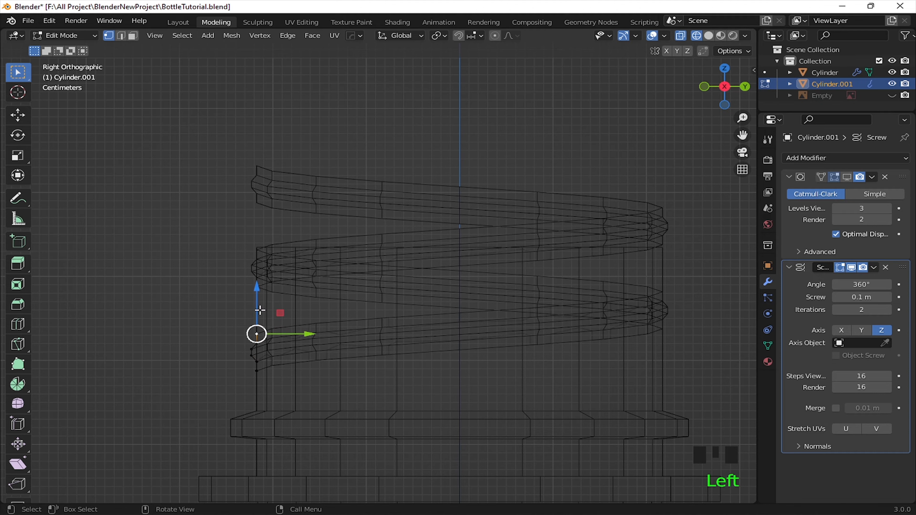
drag(259, 360, 259, 360)
shift+click(257, 350)
key(g)
key(y)
click(320, 341)
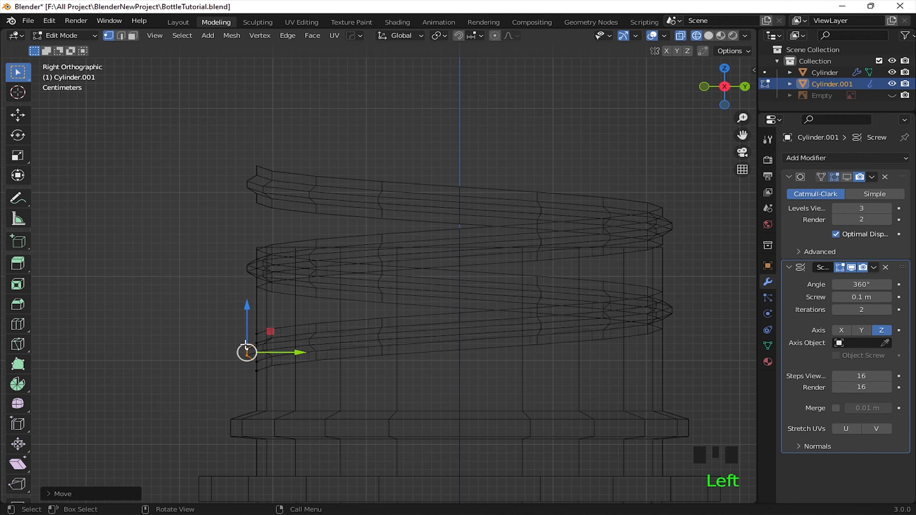
Step: Reduce the Screw modifier's screw offset to 0.04 m and display the thread in solid shading
key(shift+z)
key(shift+z)
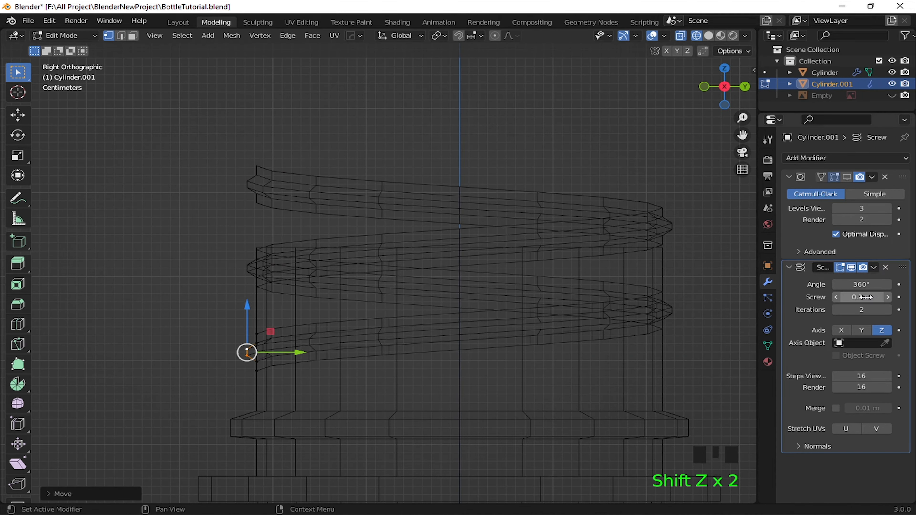
shift+drag(866, 297, 859, 297)
key(shift+z)
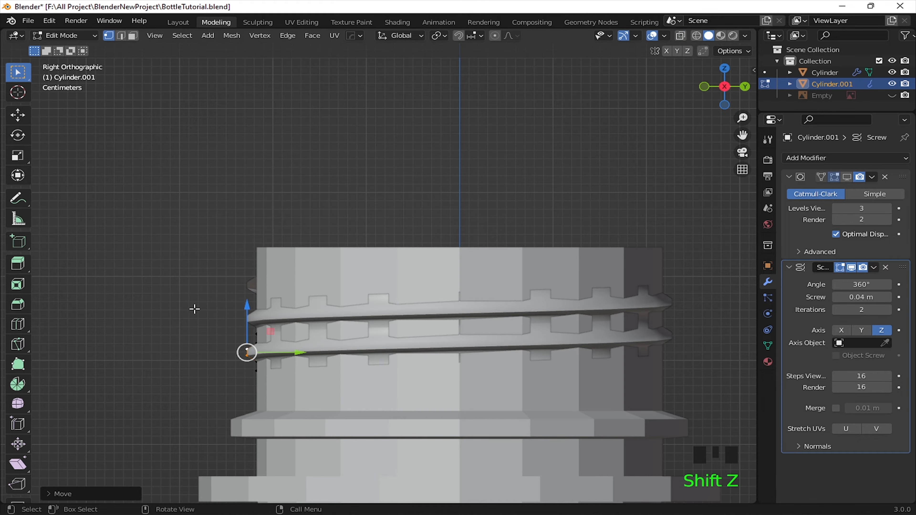
Step: Adjust the whole thread profile's scale along Z, nudge it slightly inward along Y, and return to Object Mode
key(shift+z)
drag(182, 300, 304, 388)
key(s)
key(z)
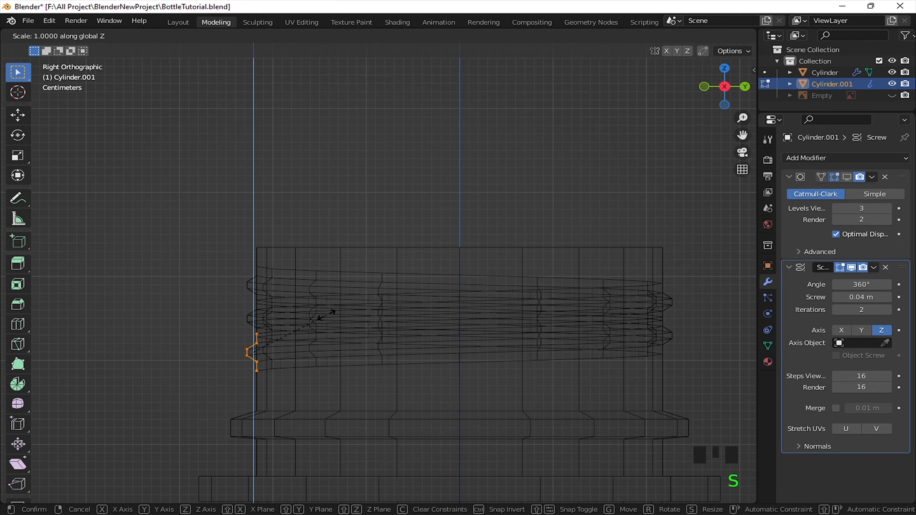
click(302, 328)
drag(270, 352, 274, 352)
key(shift+z)
key(Tab)
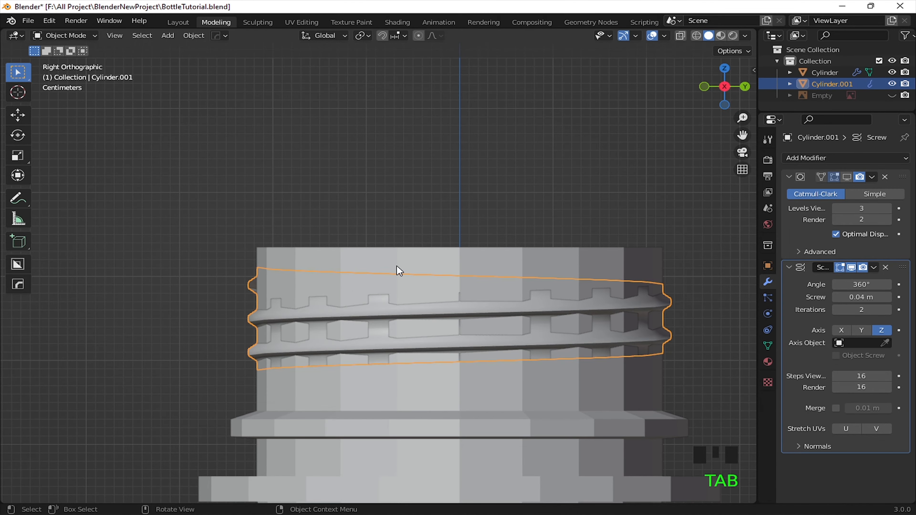
Step: Delete the band of faces between the bottle's neck ring and its top opening, and return to Object Mode
click(476, 265)
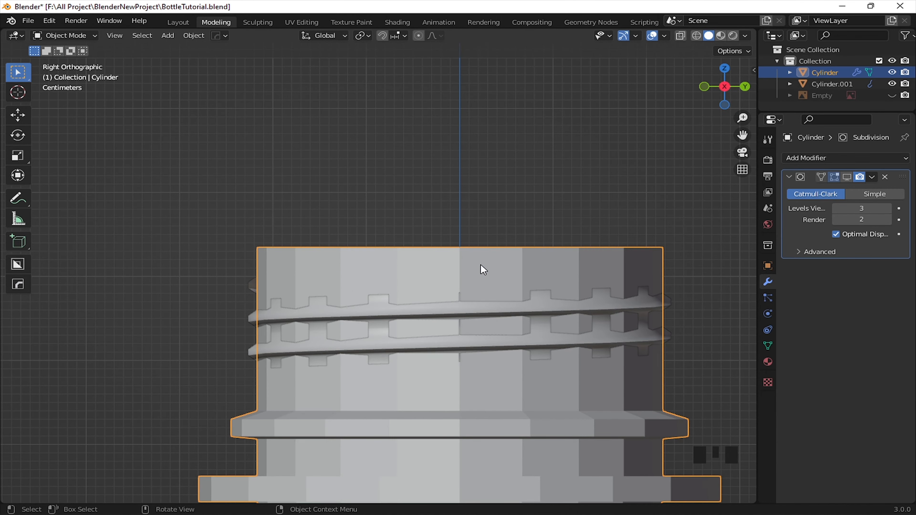
key(Tab)
click(527, 263)
alt+shift+click(529, 265)
alt+shift+click(529, 265)
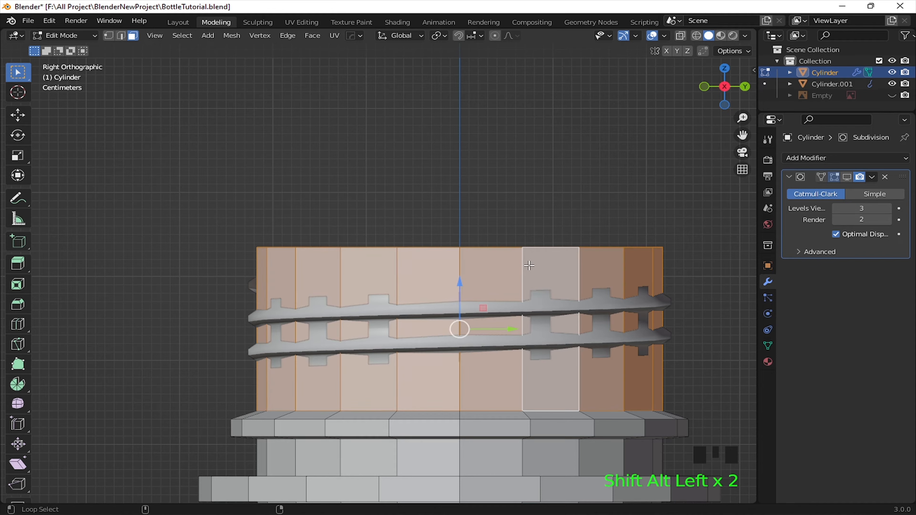
key(x)
click(529, 268)
key(Tab)
Step: Select the thread object and set its Screw modifier's screw offset to 0.042 m
click(469, 317)
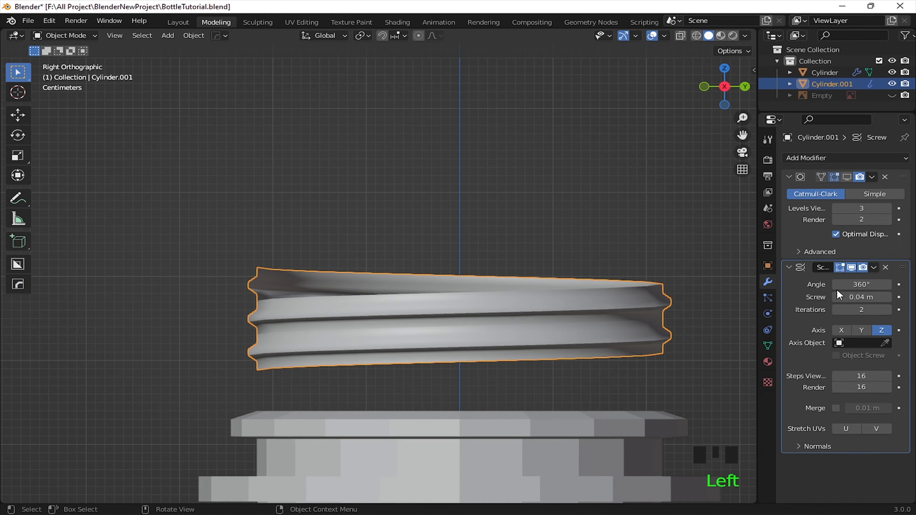
text(2)
click(320, 347)
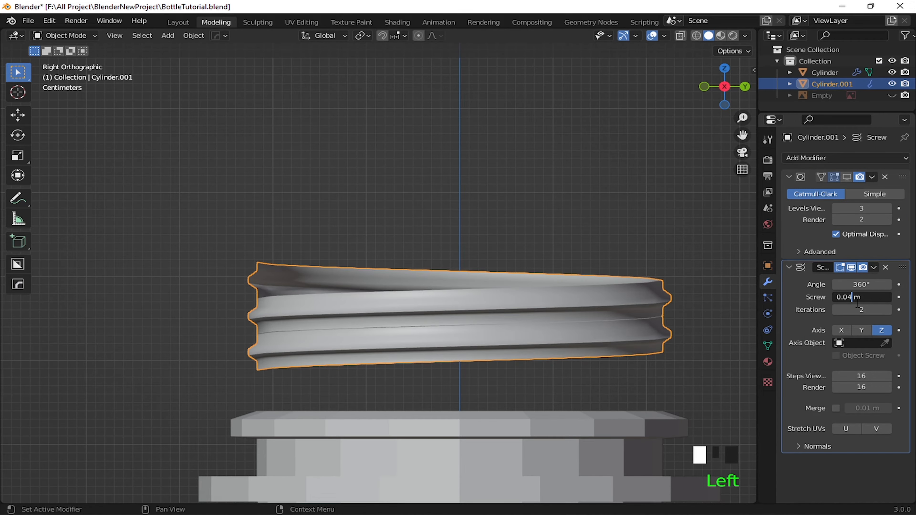
middle_drag(429, 296, 365, 352)
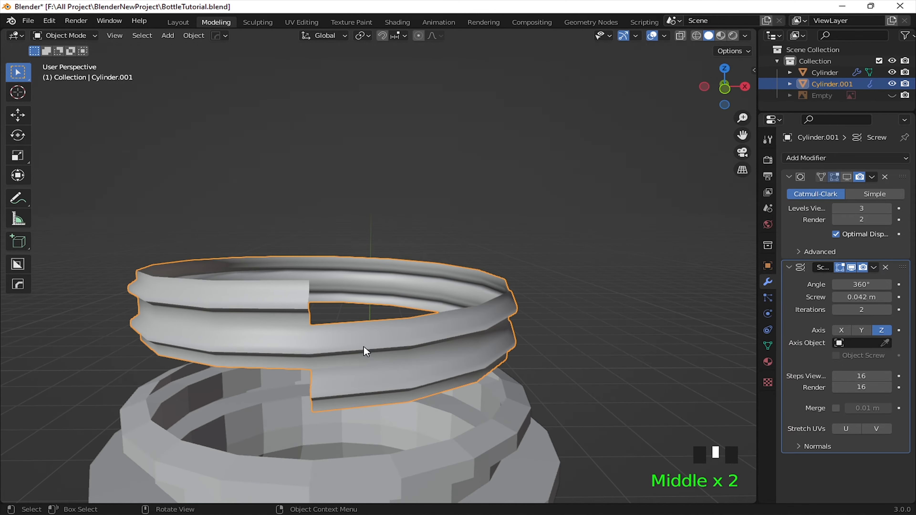
Step: Enable Merge and set 20 viewport steps on the Screw modifier, and apply it to the thread
click(836, 408)
click(888, 376)
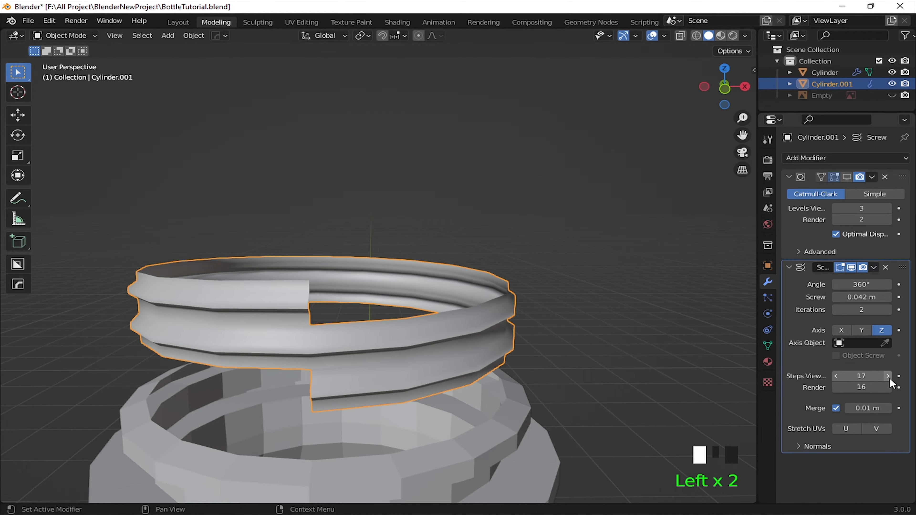
click(887, 376)
click(888, 376)
middle_drag(382, 321, 368, 337)
click(875, 267)
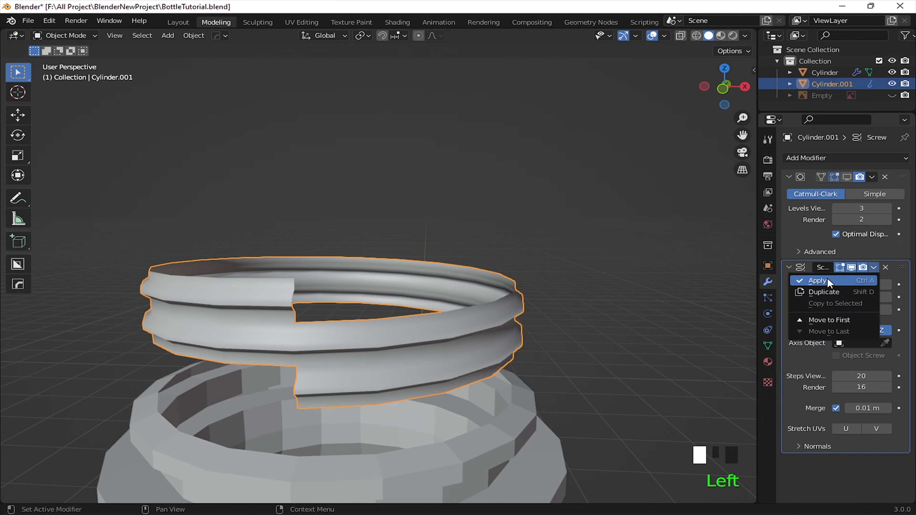
click(816, 279)
Step: Select the column of end faces at both ends of the thread strip in Edit Mode and delete them
key(Tab)
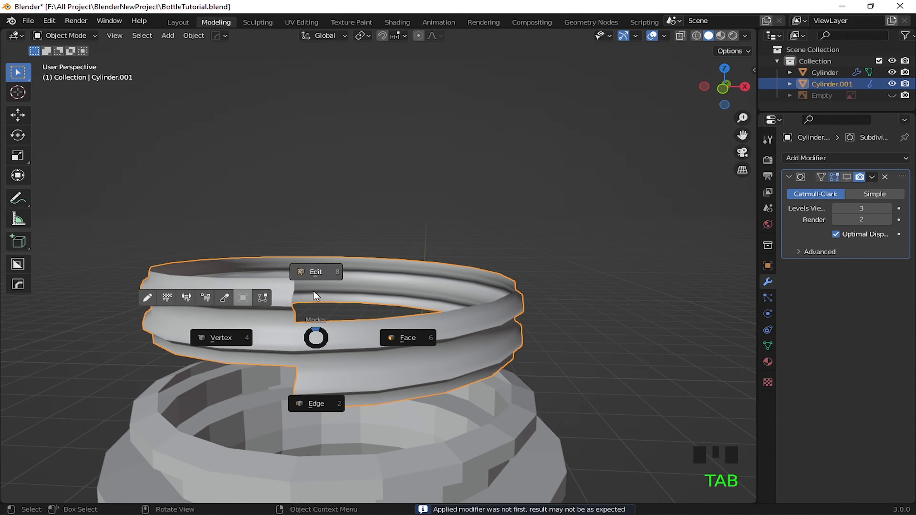
click(297, 351)
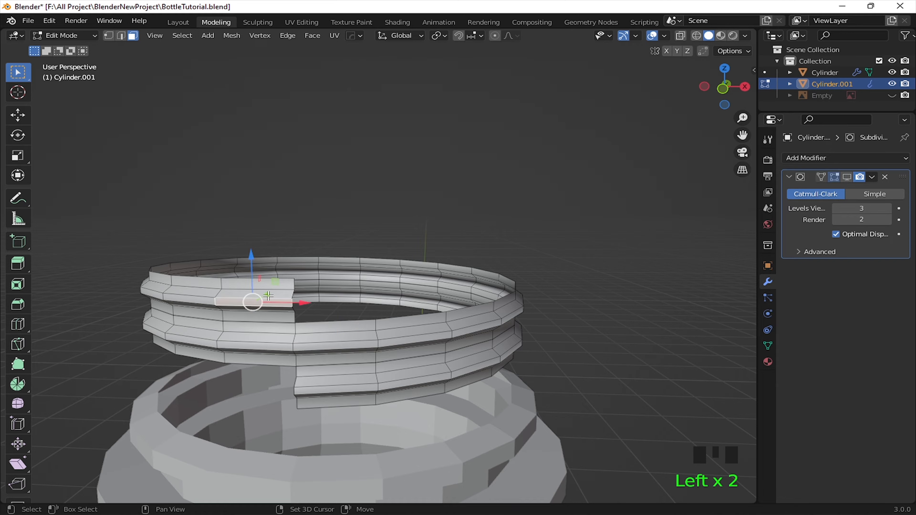
shift+click(273, 314)
shift+click(324, 378)
shift+click(325, 378)
mouse_move(325, 378)
middle_down()
mouse_move(337, 379)
mouse_move(316, 375)
middle_up()
shift+click(315, 375)
shift+click(308, 352)
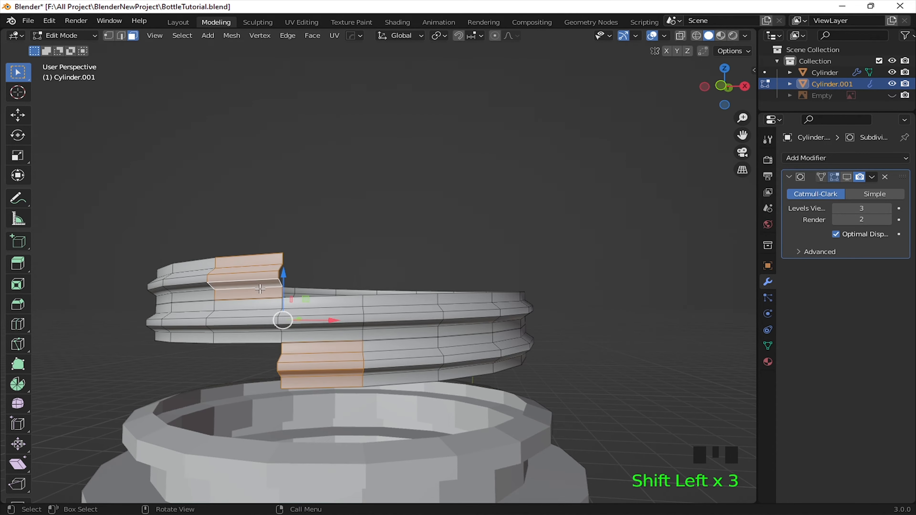
key(x)
click(288, 303)
Step: Set snapping to Vertex and switch the thread mesh to edge selection
middle_drag(331, 304, 376, 319)
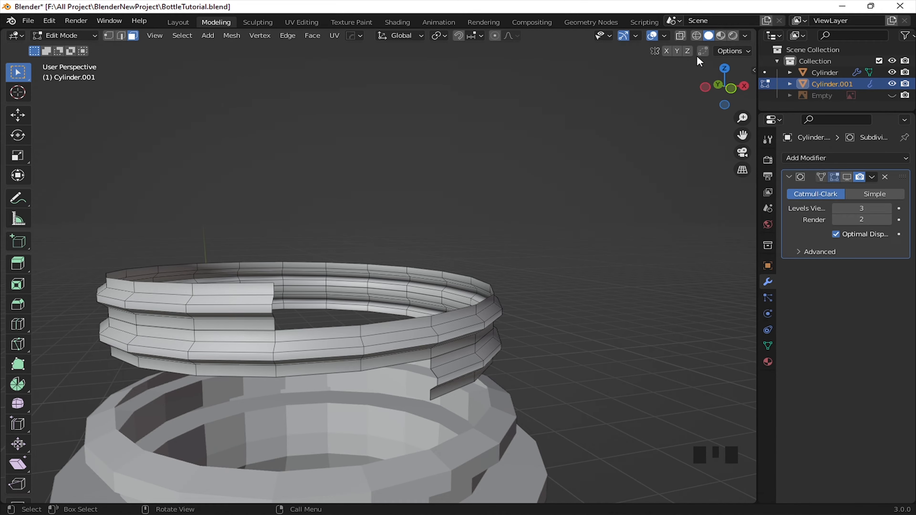
click(475, 36)
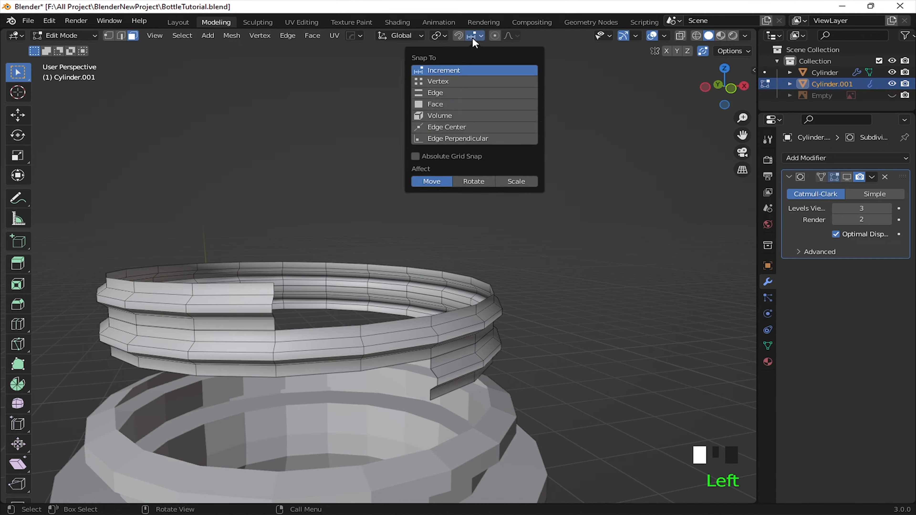
click(444, 83)
key(2)
middle_drag(251, 330, 236, 333)
scroll(246, 325, up, 2)
alt+shift+click(202, 331)
alt+shift+click(169, 329)
alt+shift+click(168, 329)
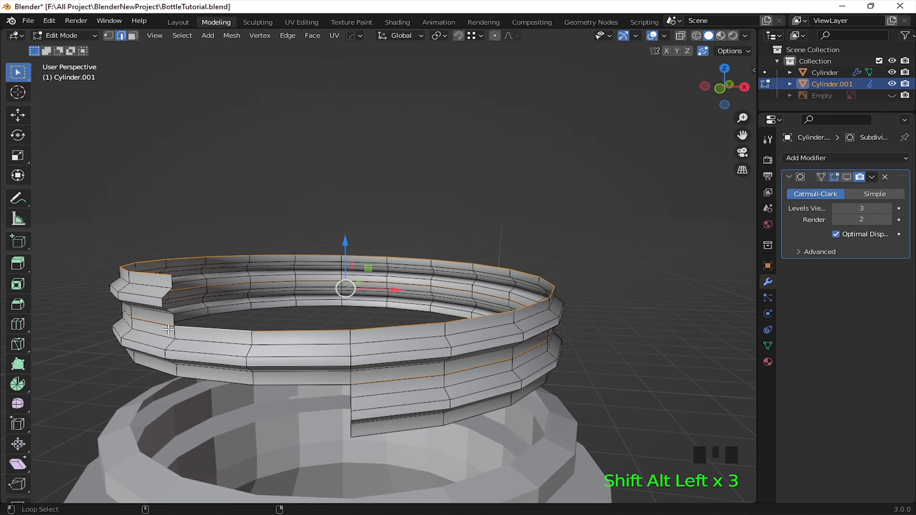
drag(346, 246, 345, 289)
right_click(352, 249)
alt+shift+click(157, 322)
alt+shift+click(157, 321)
alt+shift+click(157, 321)
middle_drag(346, 289, 284, 340)
Step: Recalculate the normals of the whole thread mesh and shade the object flat in Object Mode
key(a)
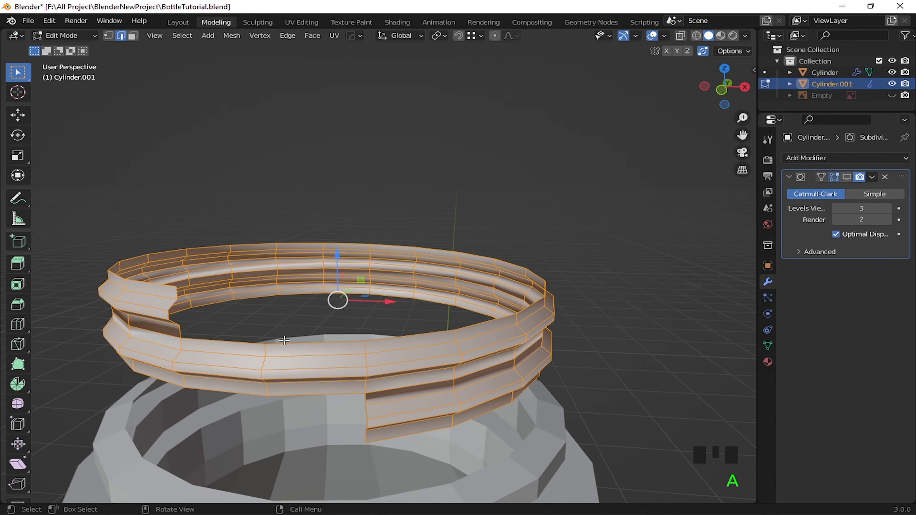
key(shift+n)
key(Tab)
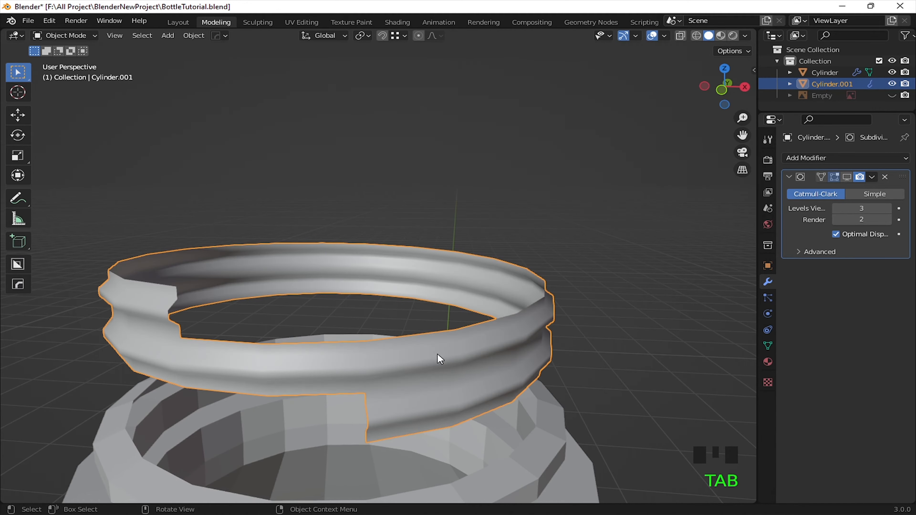
right_click(389, 269)
click(389, 268)
middle_drag(389, 269, 421, 348)
click(421, 348)
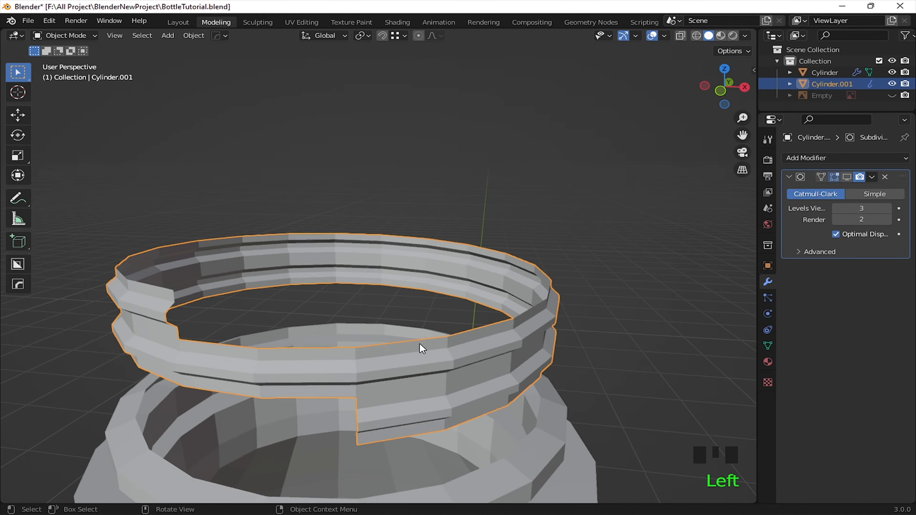
Step: Select the path of edges running around the thread's upper boundary in Edit Mode
key(Tab)
click(407, 343)
ctrl+click(159, 286)
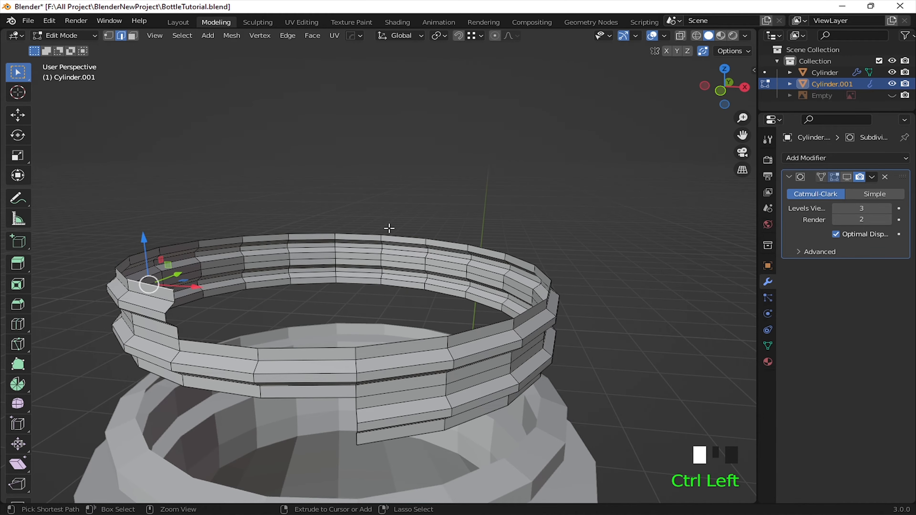
ctrl+click(339, 236)
ctrl+click(451, 341)
middle_drag(451, 341, 379, 336)
Step: Extrude the selected upper edges upward and flatten them by scaling to 0 along Z
key(e)
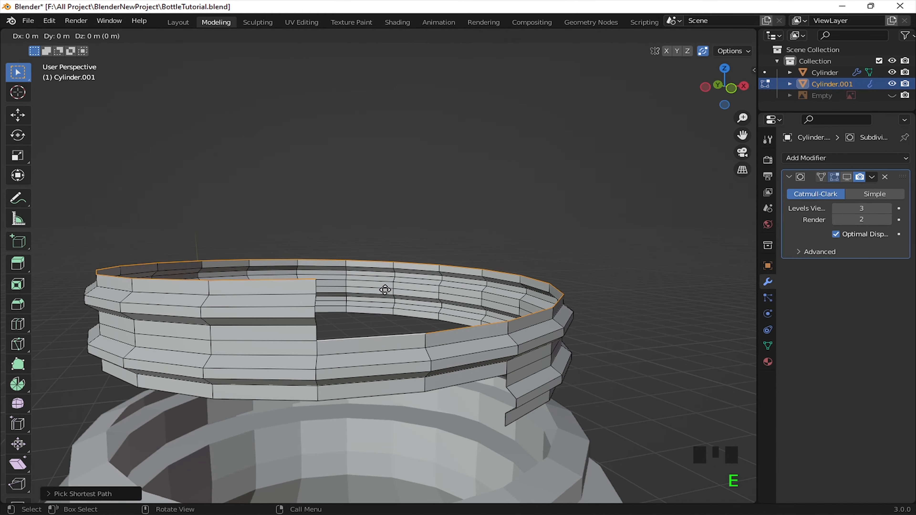
drag(337, 240, 339, 208)
text(sz0)
key(Return)
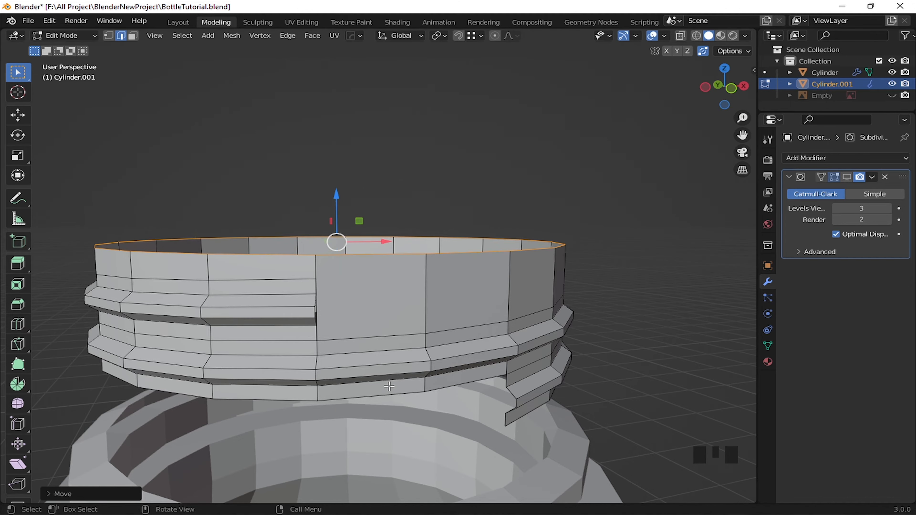
Step: Select the path of edges around the thread's lower boundary, including those under the thread's lower end
middle_drag(339, 208, 528, 384)
click(528, 384)
alt+shift+click(175, 369)
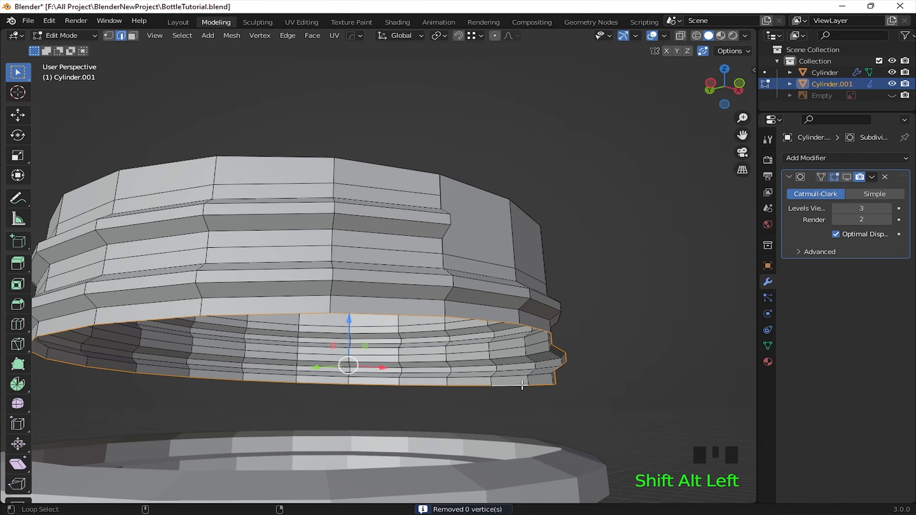
middle_drag(176, 369, 469, 361)
ctrl+click(510, 357)
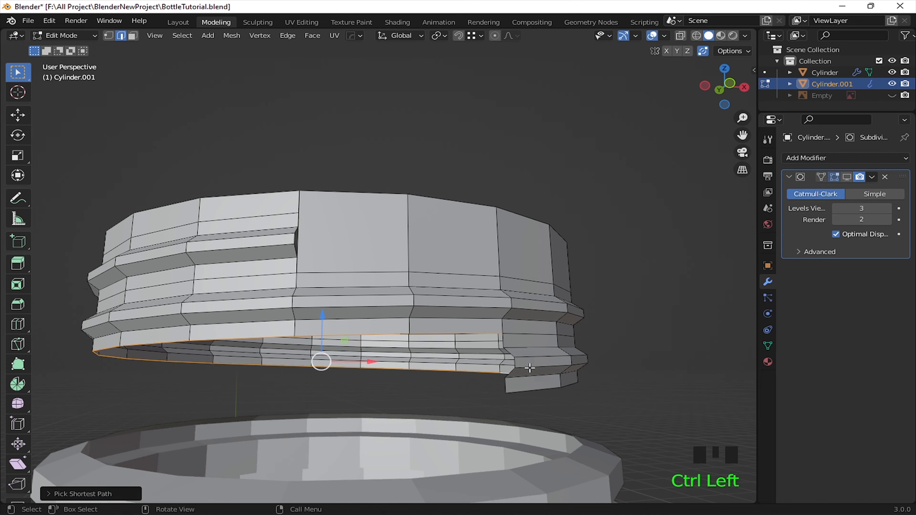
middle_drag(529, 368, 431, 382)
shift+click(554, 384)
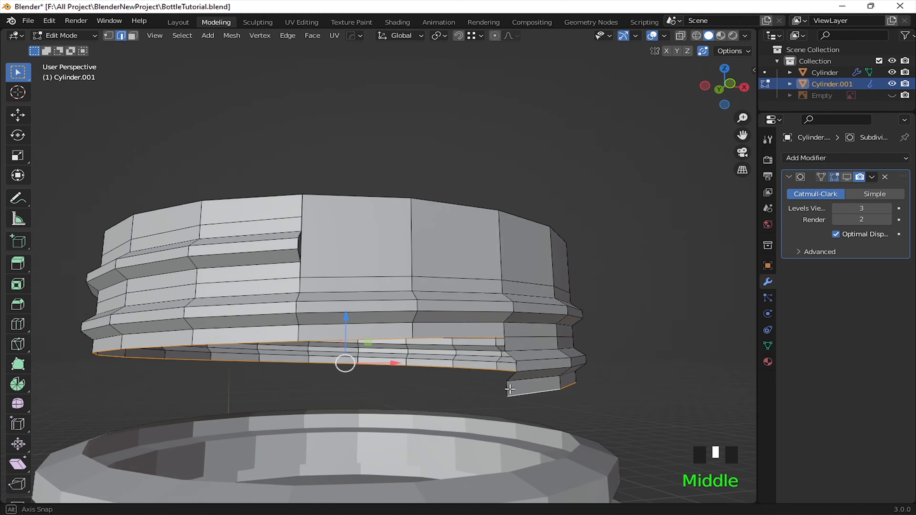
Step: Extrude the selected lower edges downward and flatten them by scaling to 0 along Z
key(e)
drag(356, 341, 352, 367)
key(s)
key(z)
key(0)
click(338, 383)
Step: Check the top rim's edge loop and the seam edges above the thread's upper end
middle_drag(352, 368, 352, 246)
alt+shift+click(352, 240)
alt+shift+click(352, 239)
alt+shift+click(353, 240)
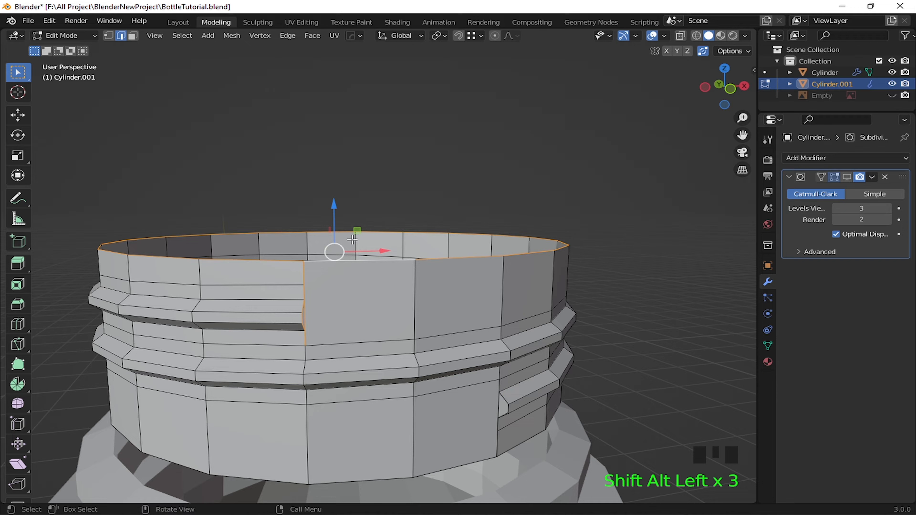
click(356, 269)
click(336, 267)
click(328, 265)
Step: Add a loop cut around the upper band and slide it level with the existing edge at the seam
key(1)
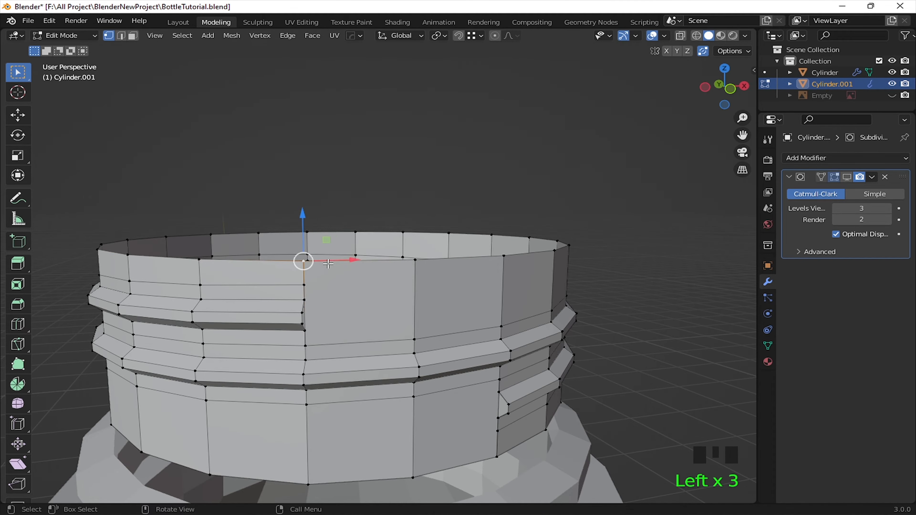
key(ctrl+r)
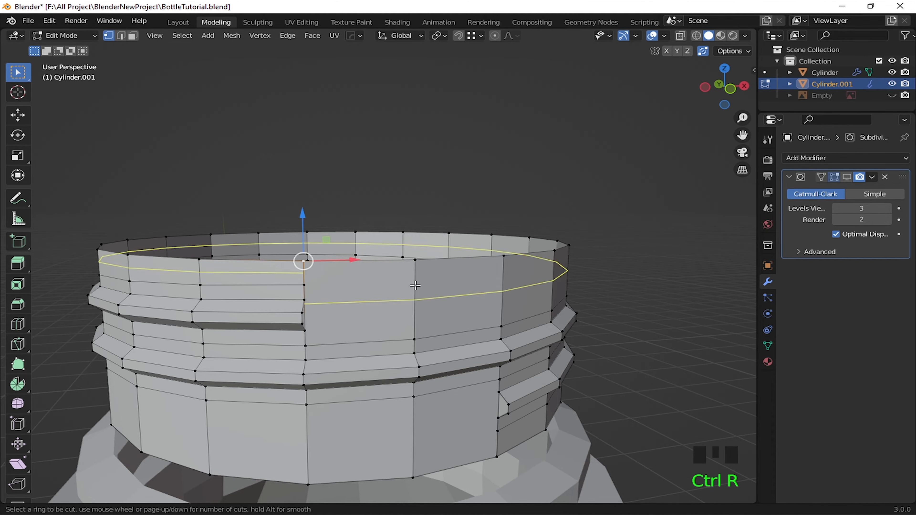
click(304, 261)
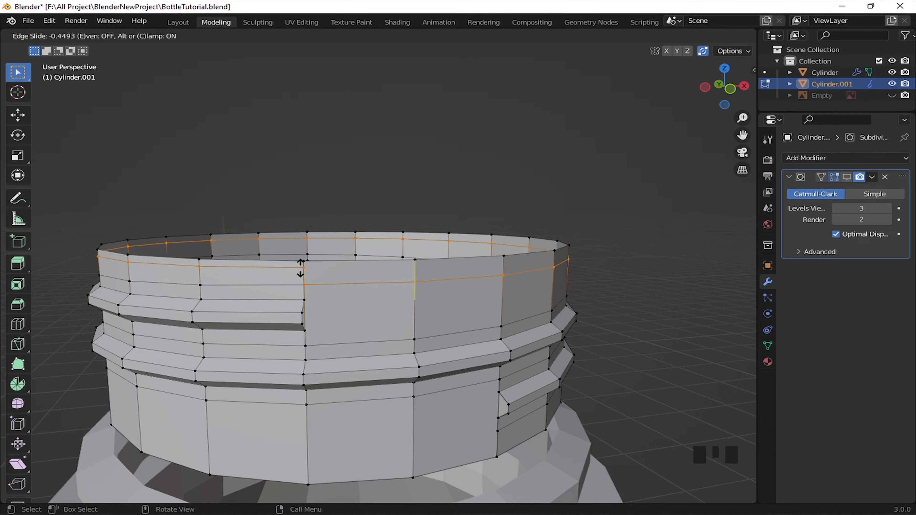
click(293, 263)
click(303, 284)
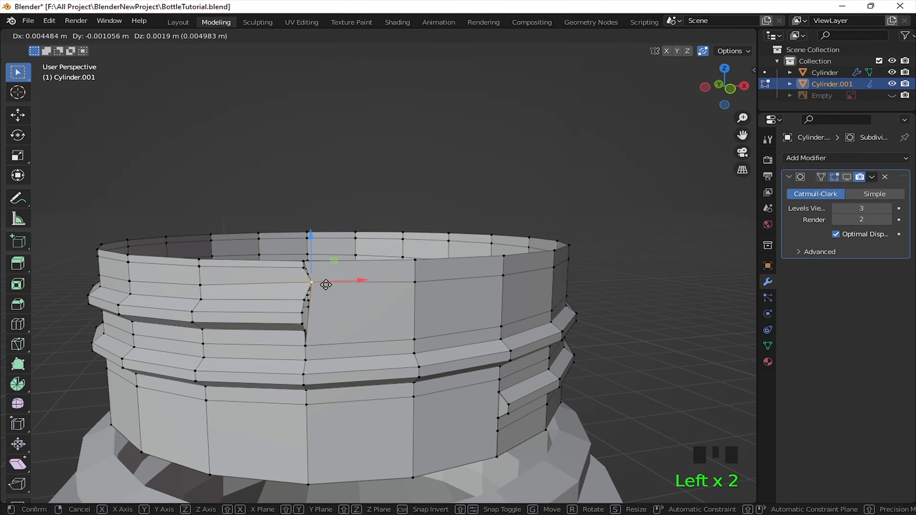
middle_drag(316, 295, 337, 302)
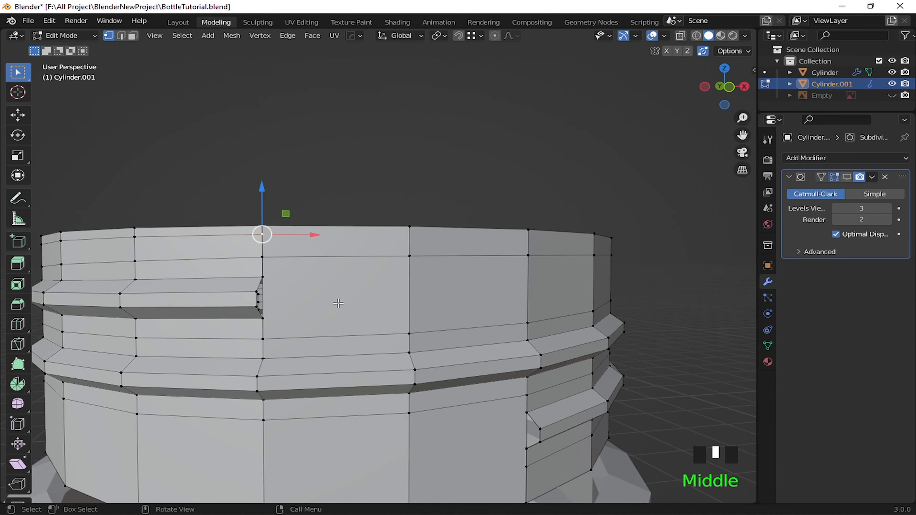
Step: Inset the face beside the thread's upper end and delete the resulting border face next to the thread
key(3)
click(337, 297)
key(i)
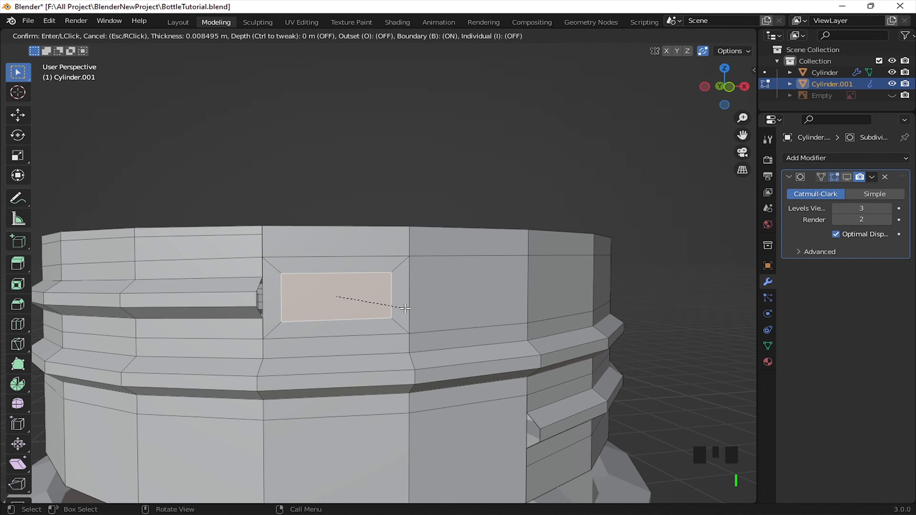
click(405, 309)
click(273, 297)
key(x)
click(274, 299)
Step: Move the inset face's upper and lower edges slightly inward along Z to line up with the thread
click(346, 279)
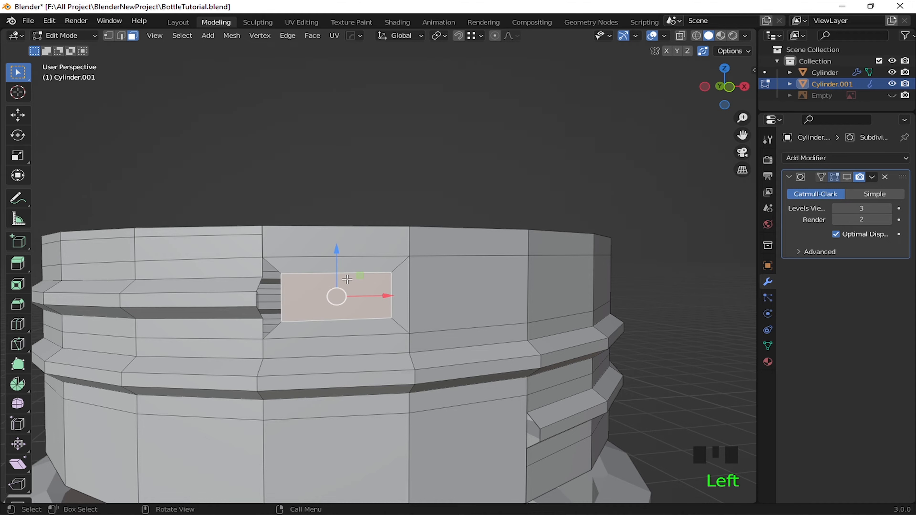
key(2)
click(346, 278)
drag(317, 265, 318, 266)
drag(332, 246, 332, 251)
click(349, 310)
click(285, 278)
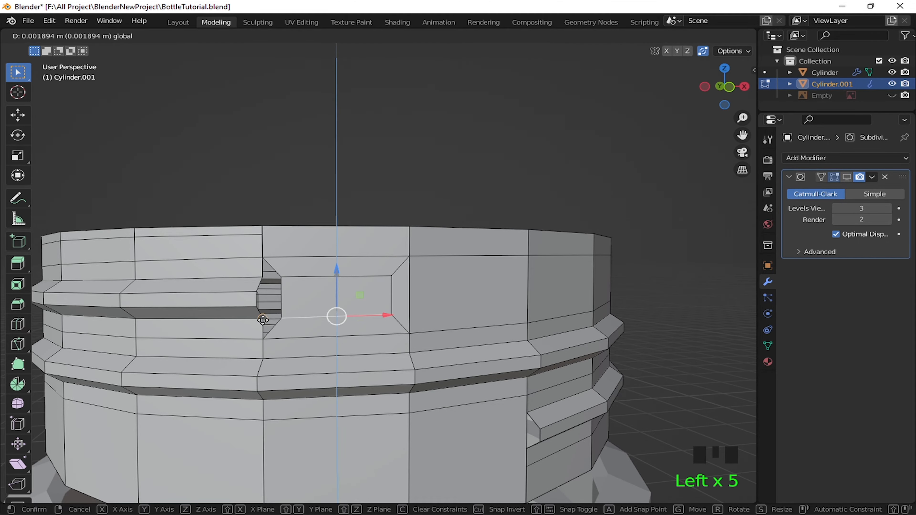
Step: Snap the inset face's two corner vertices nearest the thread onto the thread's end vertices
click(288, 278)
key(1)
click(282, 277)
drag(282, 278, 267, 279)
drag(282, 317, 263, 318)
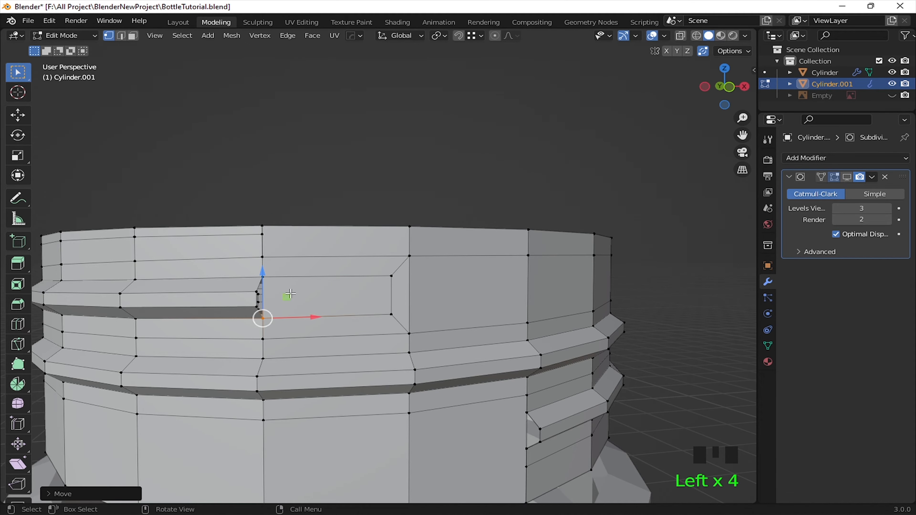
Step: Inset the face at the thread's end again and pull the inner face outward from the neck
click(309, 293)
shift+middle_drag(409, 313, 258, 66)
key(i)
click(390, 328)
scroll(391, 327, up, 2)
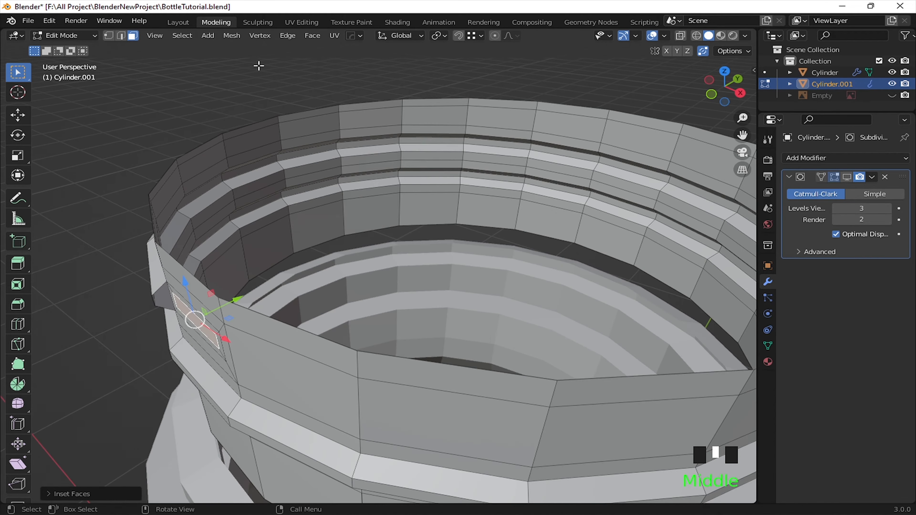
middle_drag(242, 351, 321, 269)
drag(348, 256, 272, 250)
Step: Delete the raised extension's side face facing the thread and snap the exposed edge onto the thread's end
shift+middle_drag(272, 249, 419, 298)
click(415, 265)
key(x)
click(415, 266)
scroll(416, 266, up, 2)
key(2)
click(367, 312)
drag(378, 311, 359, 313)
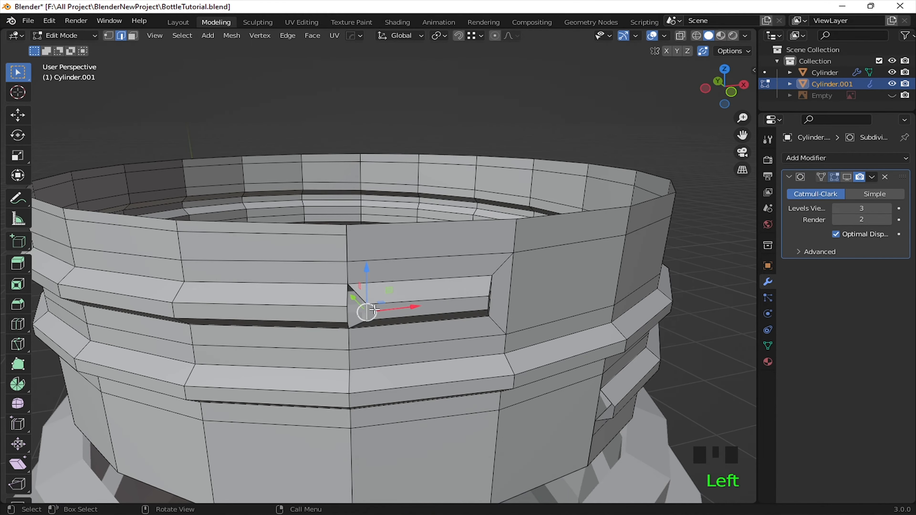
drag(364, 311, 348, 309)
middle_drag(349, 310, 377, 293)
Step: Reposition a corner vertex of the raised thread extension in vertex selection
key(Tab)
click(345, 265)
key(Tab)
click(377, 293)
key(1)
click(366, 293)
drag(367, 293, 396, 283)
click(421, 291)
Step: Slide the outer end vertices of the thread extension along their edges to taper the thread's upper tip
middle_drag(426, 288, 353, 421)
shift+click(422, 303)
key(g)
key(g)
click(462, 344)
drag(303, 324, 315, 321)
Step: Add an edge loop around the lower band of the threaded neck section and place it near the bottom rim
middle_drag(393, 379, 432, 335)
scroll(432, 336, down, 4)
mouse_move(432, 336)
middle_down()
mouse_move(447, 322)
mouse_move(426, 303)
mouse_move(444, 329)
middle_up()
scroll(447, 322, down, 2)
scroll(445, 331, up, 1)
key(ctrl+r)
click(437, 333)
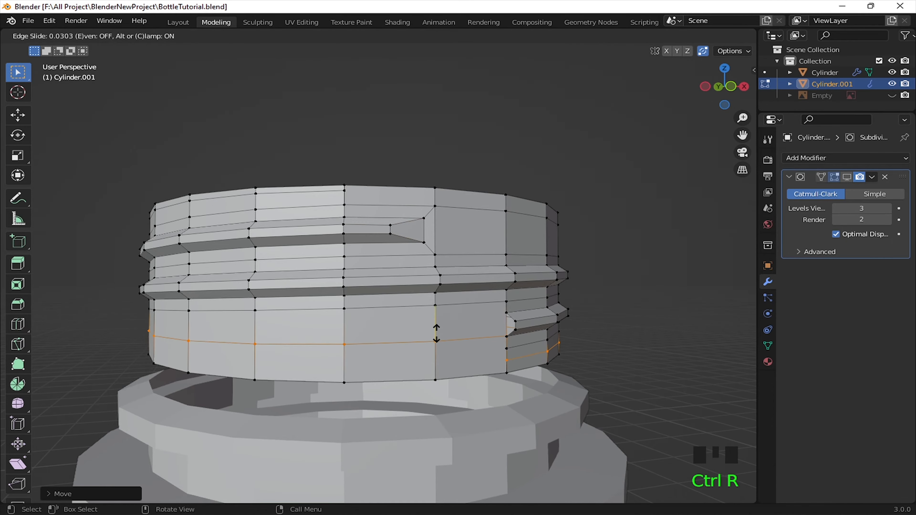
click(444, 347)
click(502, 353)
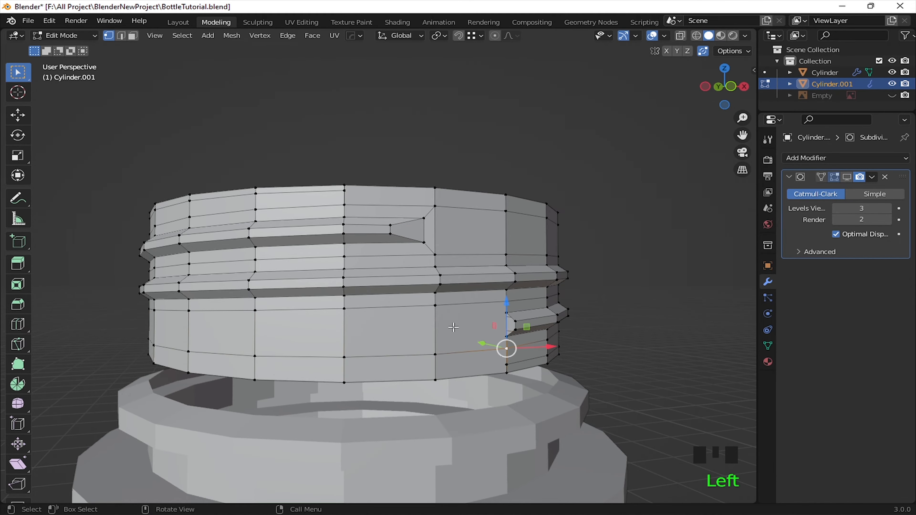
Step: Inset the face beside the thread's lower end and delete the inset's side face facing the thread
scroll(461, 323, up, 1)
middle_drag(454, 327, 431, 344)
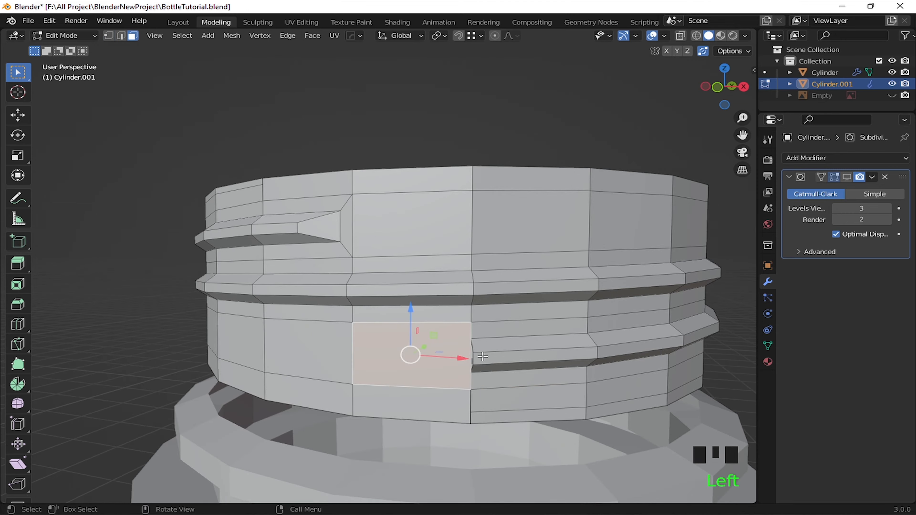
key(i)
click(469, 351)
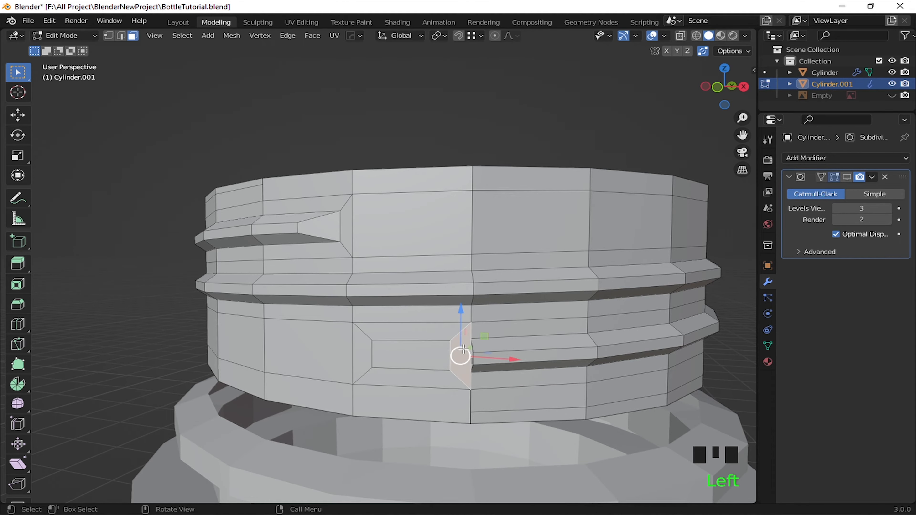
key(x)
click(466, 350)
Step: Adjust the heights of the inset's upper and lower inner edges to line up with the thread's profile
scroll(444, 356, up, 1)
key(2)
click(445, 358)
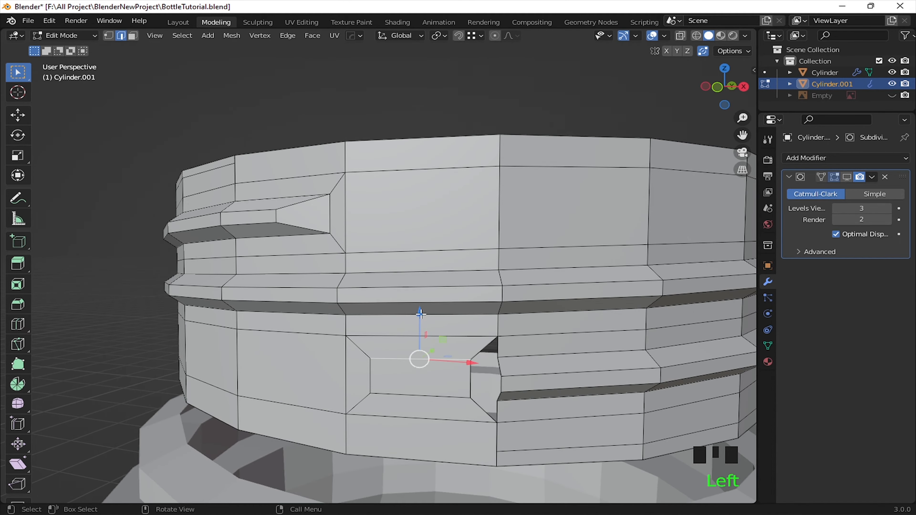
mouse_move(419, 314)
mouse_down()
mouse_move(419, 475)
mouse_move(419, 310)
mouse_up()
click(452, 393)
middle_drag(458, 380, 466, 349)
drag(437, 313, 437, 317)
click(492, 332)
Step: Snap the inset's two open corner vertices onto the thread's lower end
key(1)
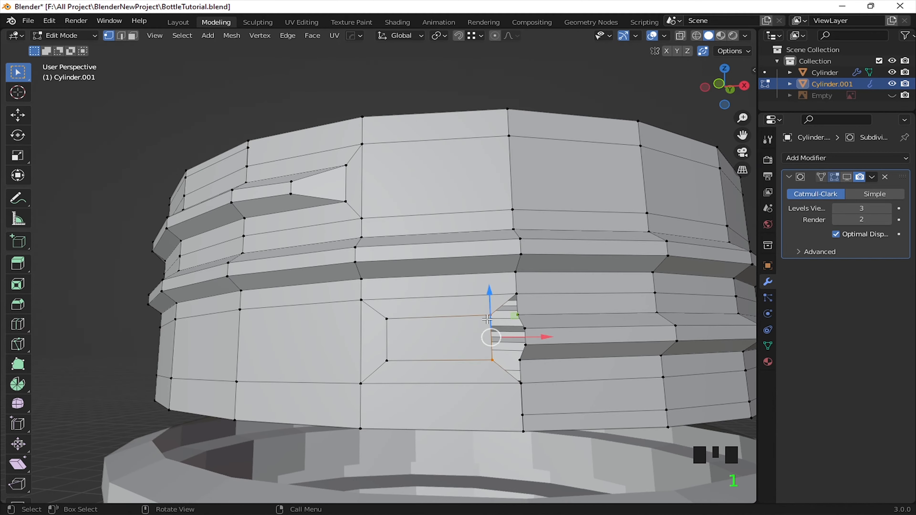
drag(524, 336, 510, 315)
click(517, 315)
click(519, 361)
mouse_move(511, 359)
mouse_down()
mouse_move(497, 352)
mouse_move(503, 361)
mouse_up()
middle_drag(446, 352, 430, 359)
Step: Inset the face at the thread's lower end again and pull the inner face outward from the neck
key(3)
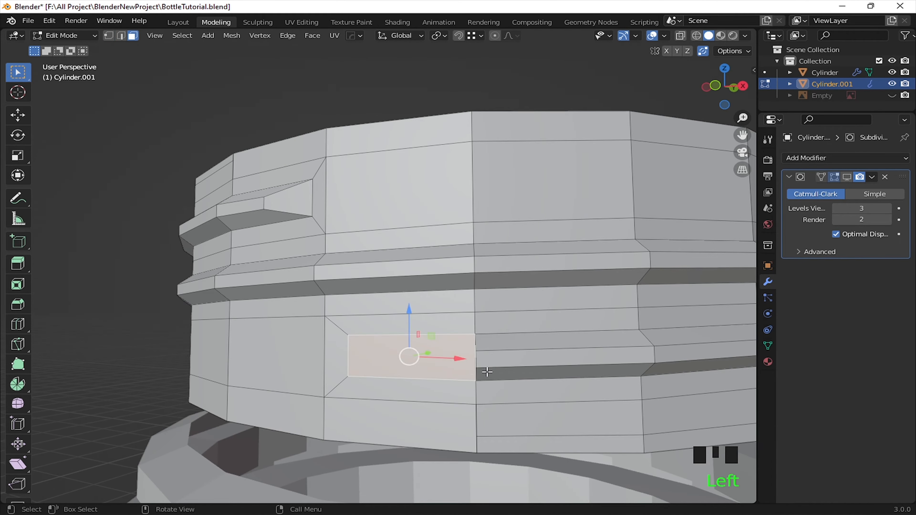
key(i)
click(486, 374)
shift+middle_drag(487, 374, 437, 387)
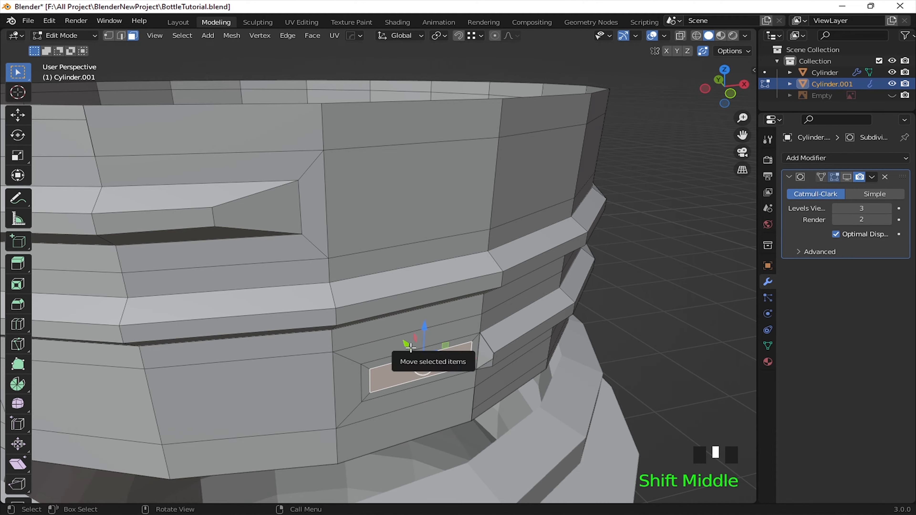
drag(410, 348, 485, 352)
Step: Delete the lower extension's side face facing the thread and snap the exposed outer corners onto the thread's end
middle_drag(484, 352, 426, 346)
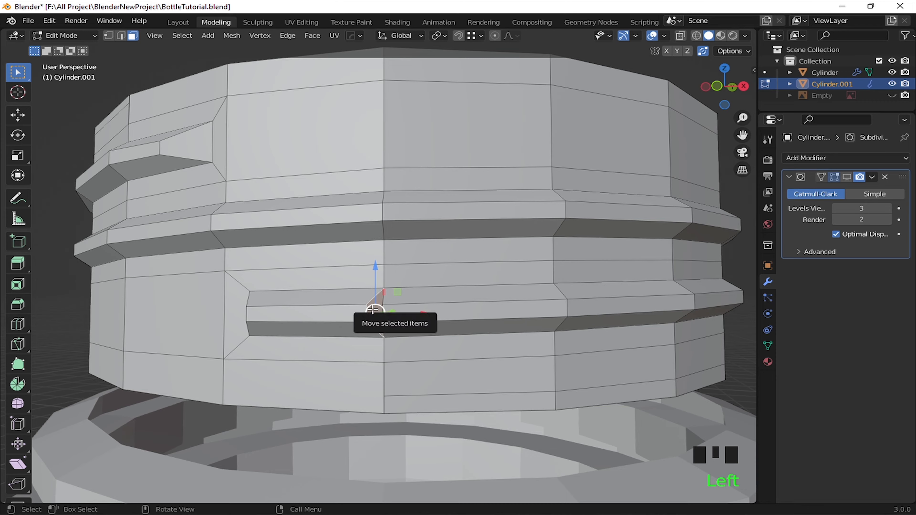
key(x)
click(374, 312)
middle_drag(374, 313, 374, 338)
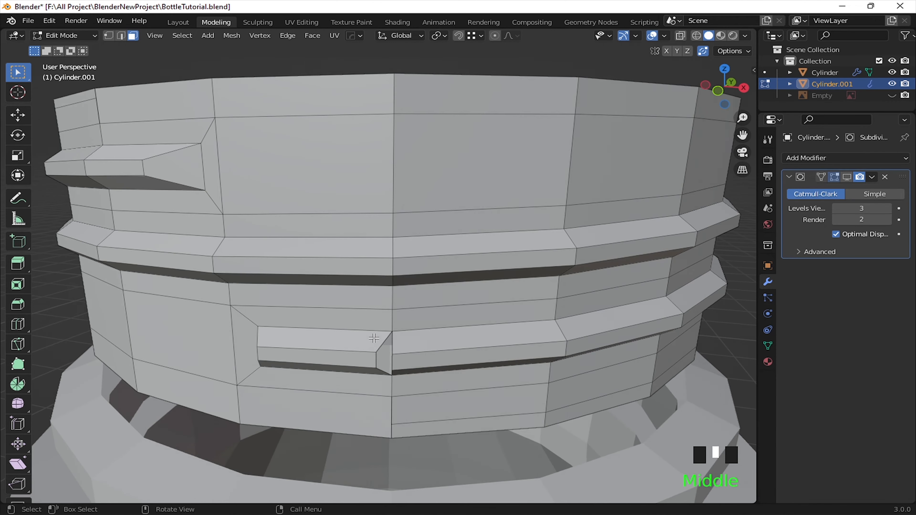
scroll(375, 343, up, 1)
click(293, 381)
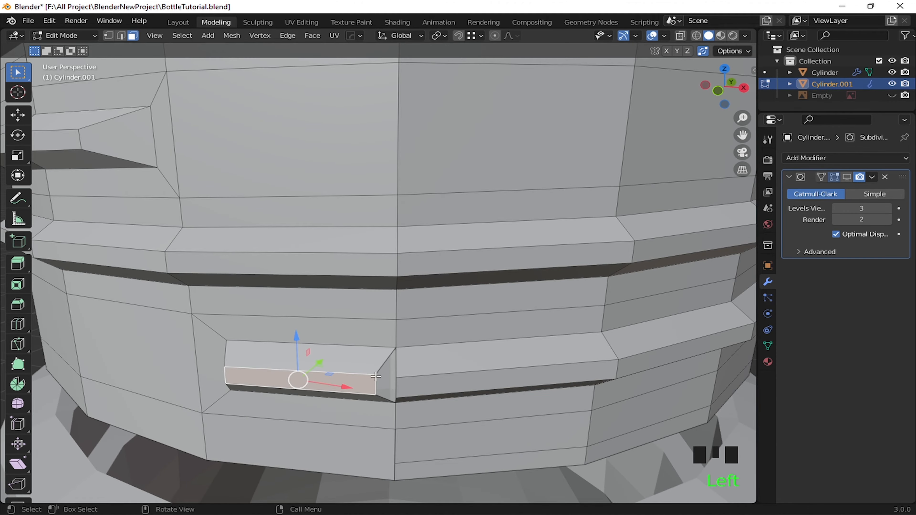
drag(395, 377, 396, 398)
click(375, 395)
Step: Slide the outer end vertices of the lower thread extension along their edges to taper the thread's lower tip
middle_drag(336, 406, 429, 387)
key(g)
key(g)
click(385, 420)
drag(429, 387, 425, 390)
Step: Return to Object Mode and turn on the viewport display of the threaded section's Subdivision modifier
scroll(425, 390, down, 5)
key(Tab)
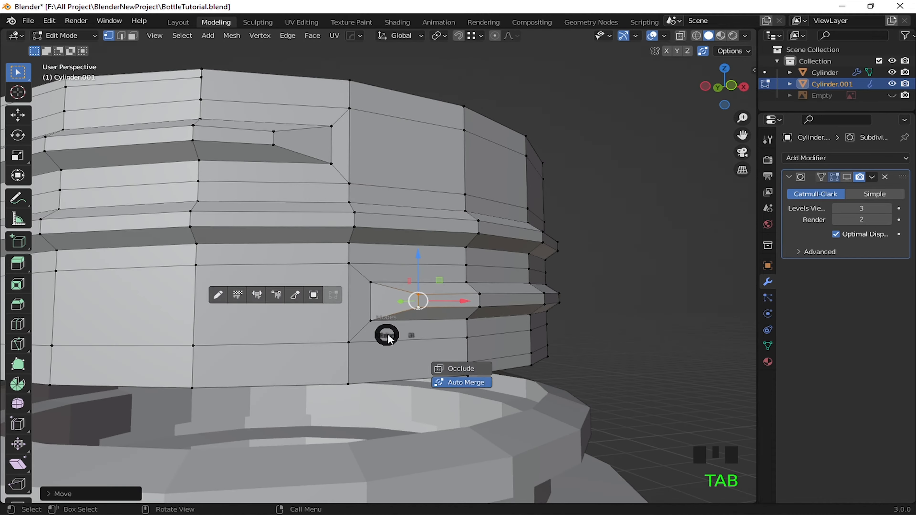
scroll(388, 332, down, 2)
click(826, 198)
middle_drag(364, 318, 385, 320)
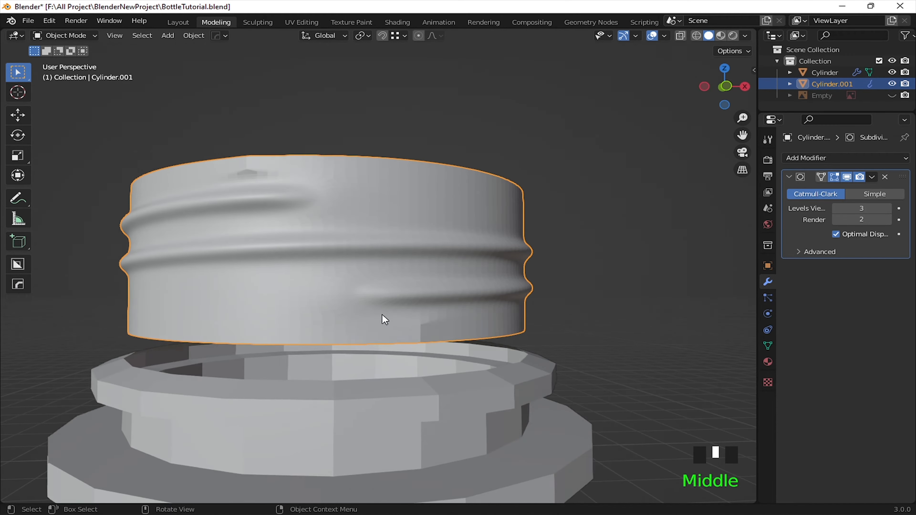
Step: Move the loop-end vertices near the threaded section's bottom and top rims onto the rims to remove the pinched spots
key(Tab)
click(430, 346)
mouse_move(430, 346)
mouse_down()
mouse_move(374, 347)
mouse_move(429, 360)
mouse_up()
scroll(233, 307, up, 2)
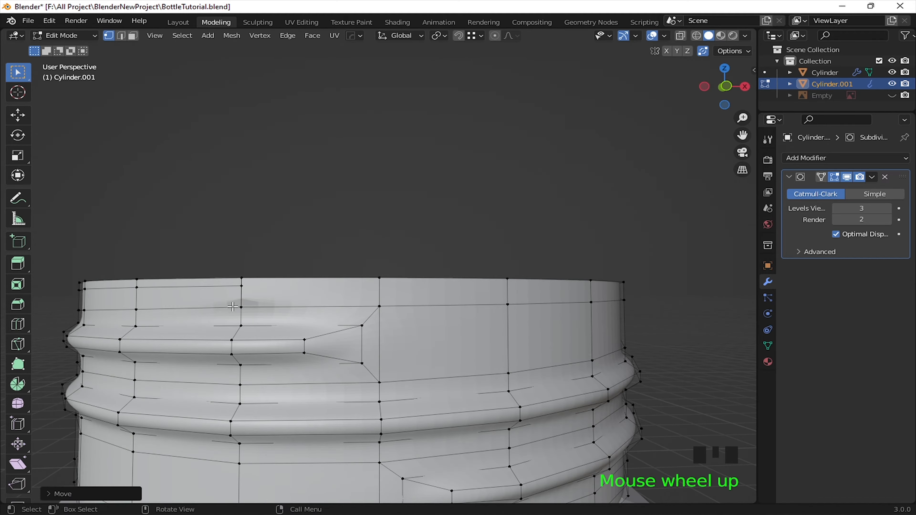
click(242, 285)
key(Tab)
Step: Apply smooth shading to the threaded neck section
right_click(396, 311)
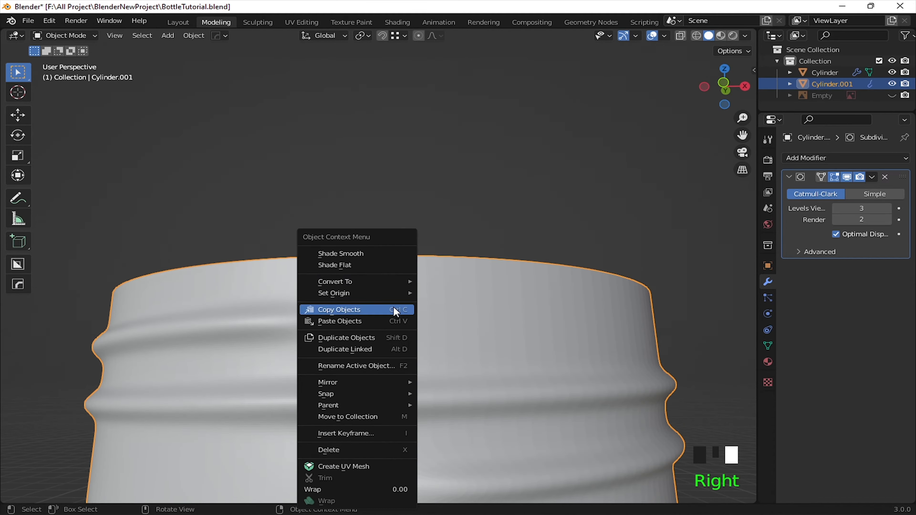
click(467, 230)
middle_drag(466, 229, 484, 310)
click(487, 309)
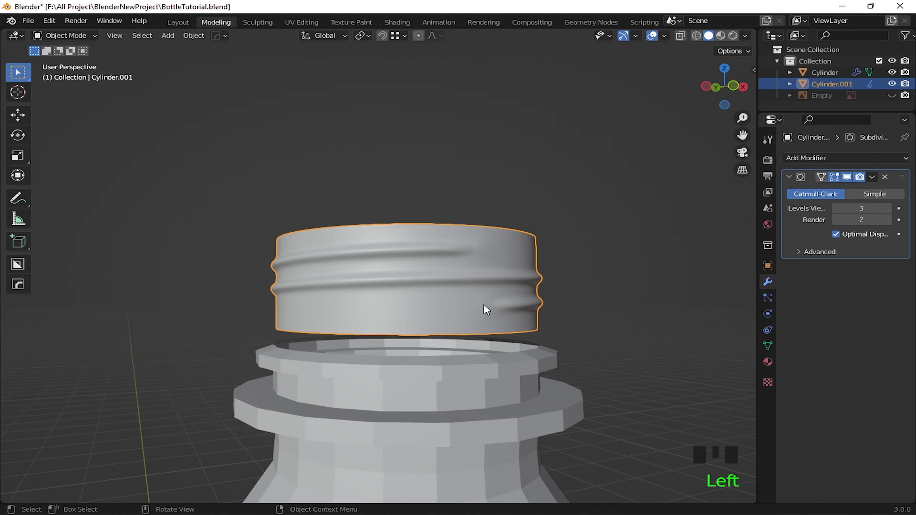
Step: Select the bottle body and turn on the viewport display of its Subdivision modifier
click(501, 407)
middle_drag(501, 407, 501, 381)
click(847, 176)
click(501, 312)
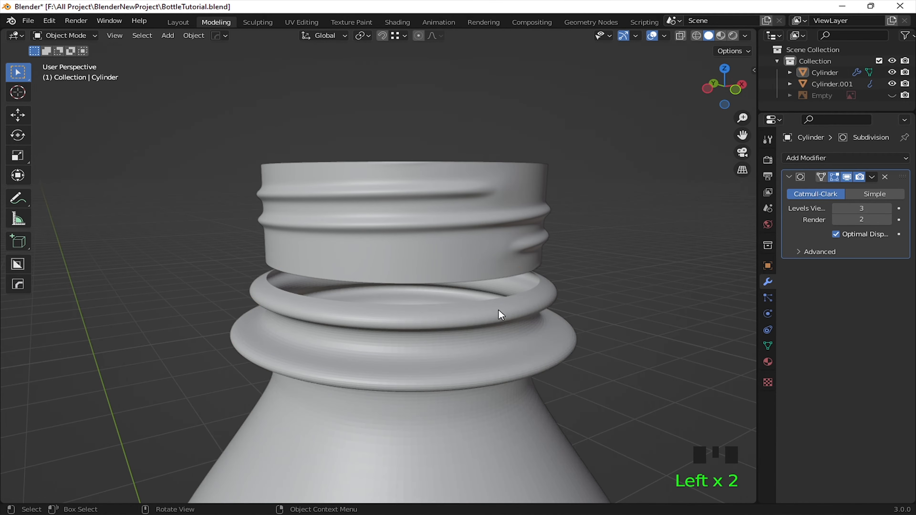
Step: Add an edge loop to the bottle body's neck between the two rings, close to the lower ring
middle_drag(501, 313, 445, 352)
click(445, 352)
key(Tab)
middle_drag(472, 324, 494, 357)
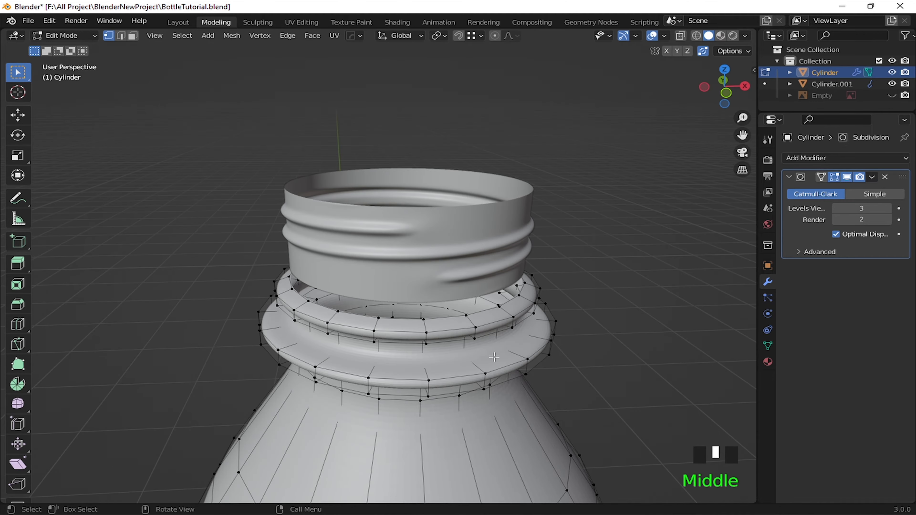
click(491, 360)
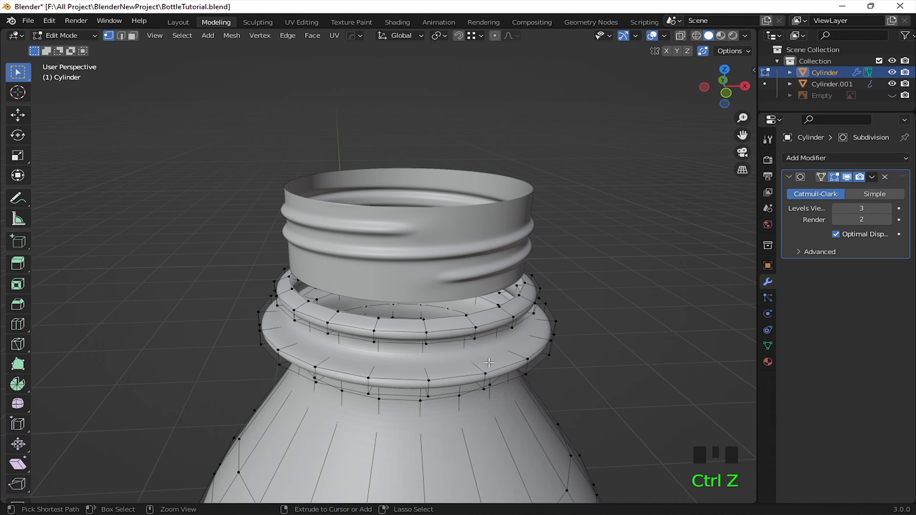
click(482, 379)
middle_drag(483, 378, 500, 313)
click(504, 331)
click(503, 339)
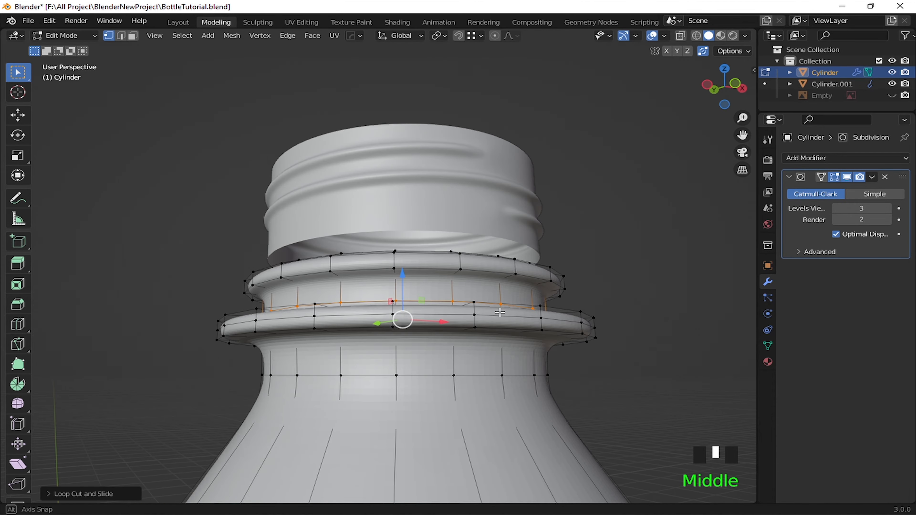
Step: Add supporting edge loops beneath the lower ring and just above and below the neck-to-shoulder transition
key(ctrl+r)
click(500, 359)
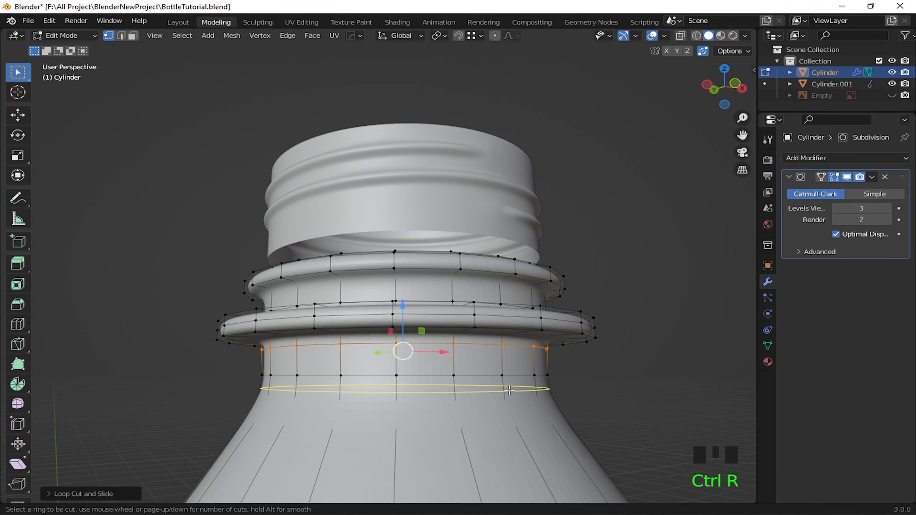
click(509, 390)
key(ctrl+r)
click(522, 426)
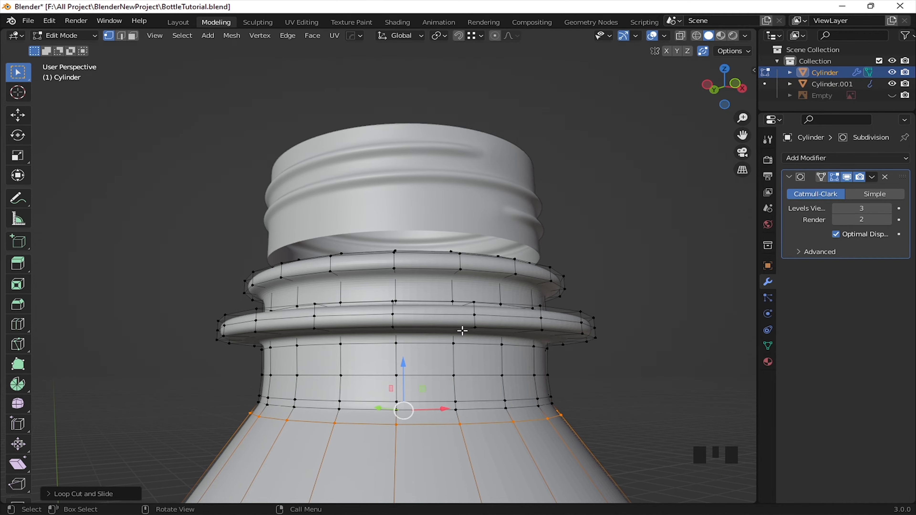
Step: Return to Object Mode and apply smooth shading to the bottle body
middle_drag(462, 331, 366, 330)
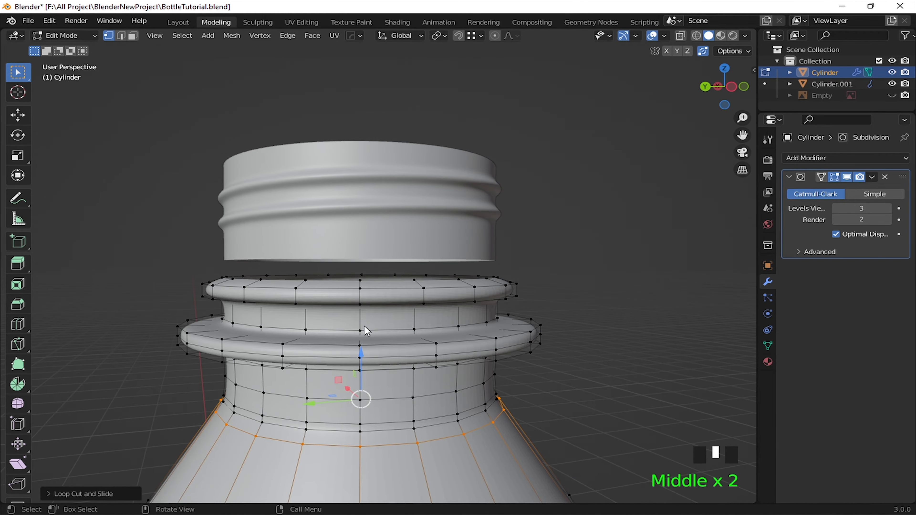
key(Tab)
click(365, 260)
middle_drag(405, 364, 399, 349)
right_click(397, 343)
click(382, 256)
click(606, 284)
Step: Select both neck rings of the bottle body through the mesh and separate them into their own object
middle_drag(524, 313, 400, 388)
click(400, 389)
scroll(398, 371, down, 4)
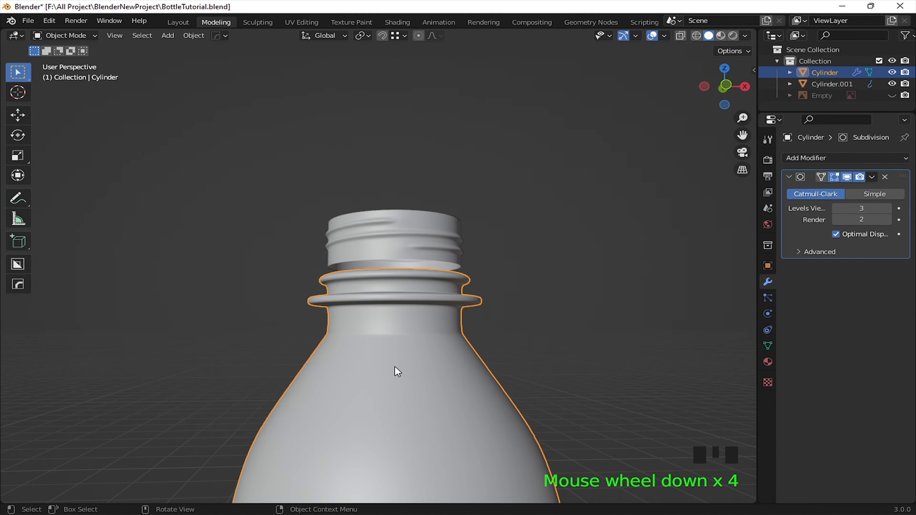
key(Tab)
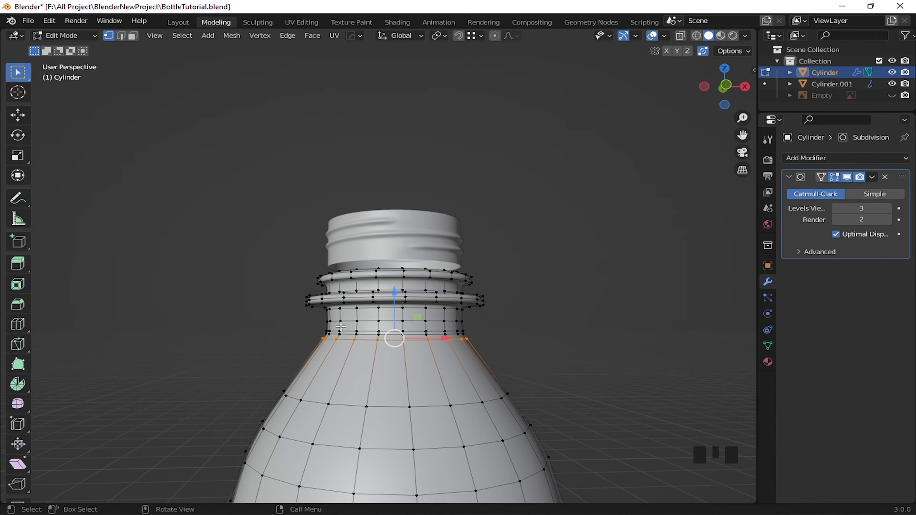
key(KP_3)
scroll(237, 305, up, 2)
key(shift+z)
mouse_move(193, 224)
mouse_down()
mouse_move(537, 354)
mouse_move(566, 355)
mouse_move(574, 330)
mouse_up()
key(shift+z)
middle_drag(574, 330, 475, 341)
key(p)
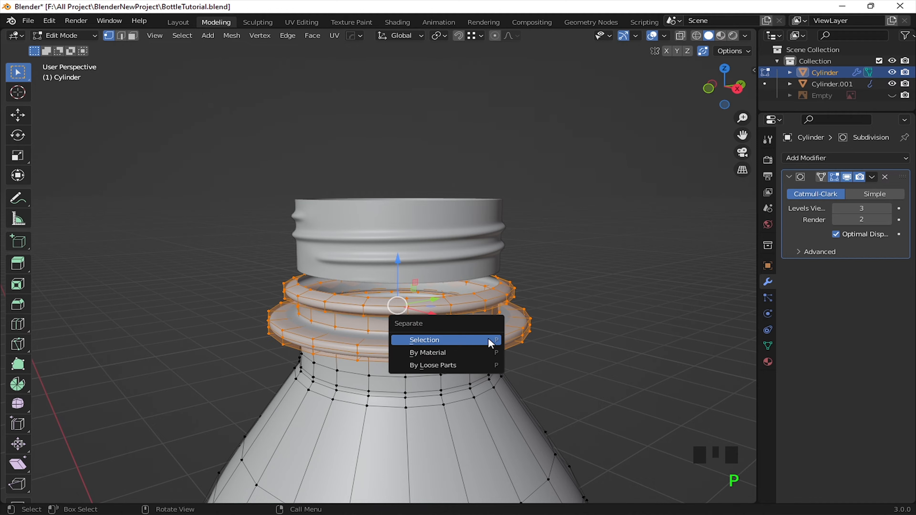
click(491, 340)
Step: Join the separated neck rings with the threaded neck section into one object
key(Tab)
click(489, 308)
middle_drag(489, 307, 487, 274)
shift+click(479, 237)
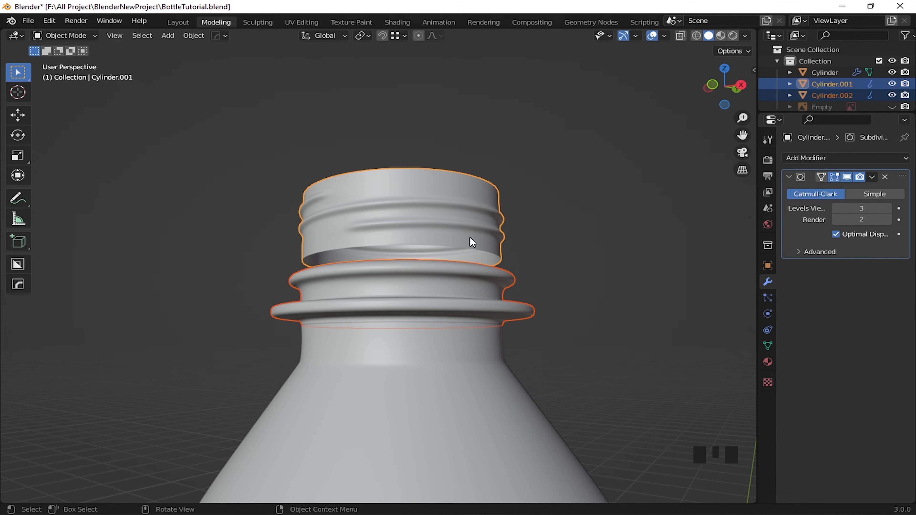
key(ctrl+j)
click(470, 261)
Step: Select the whole threaded section in the side view and lower it onto the upper neck ring
key(Tab)
scroll(465, 278, up, 2)
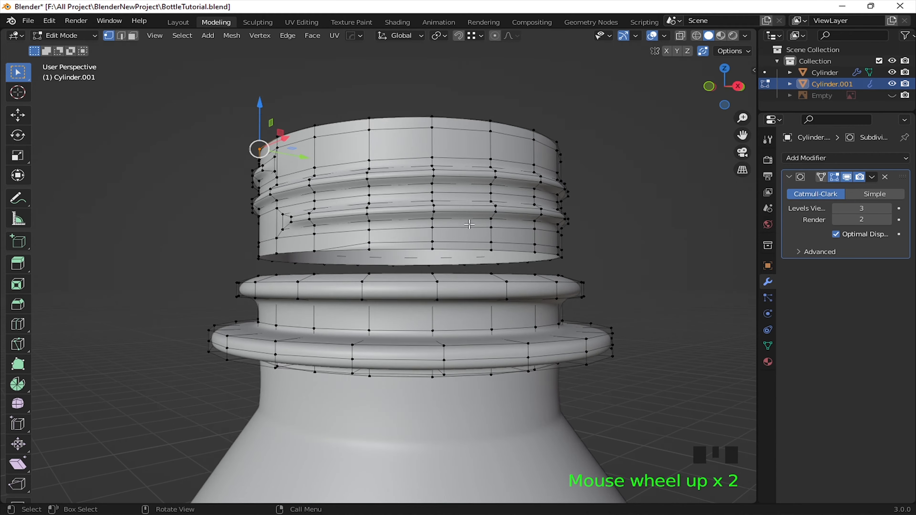
shift+middle_drag(465, 278, 397, 253)
key(shift+z)
key(KP_3)
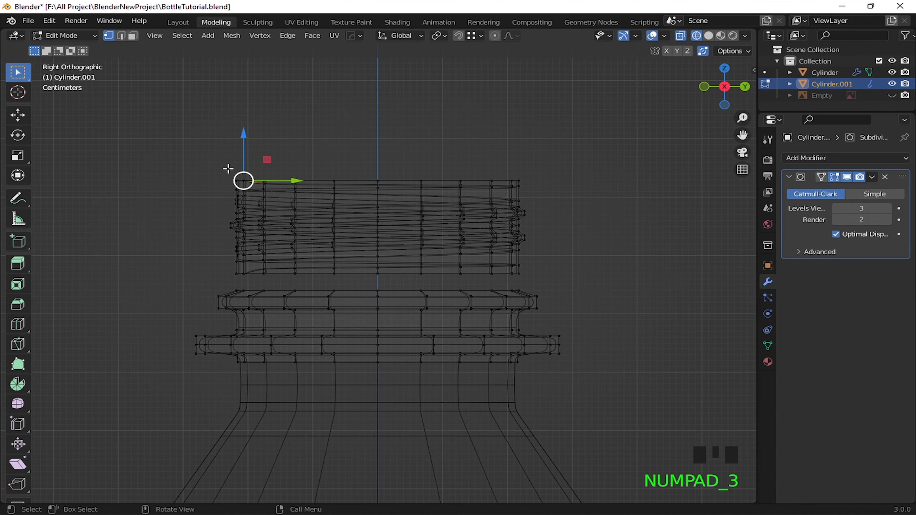
drag(190, 137, 568, 276)
key(shift+z)
scroll(375, 217, up, 3)
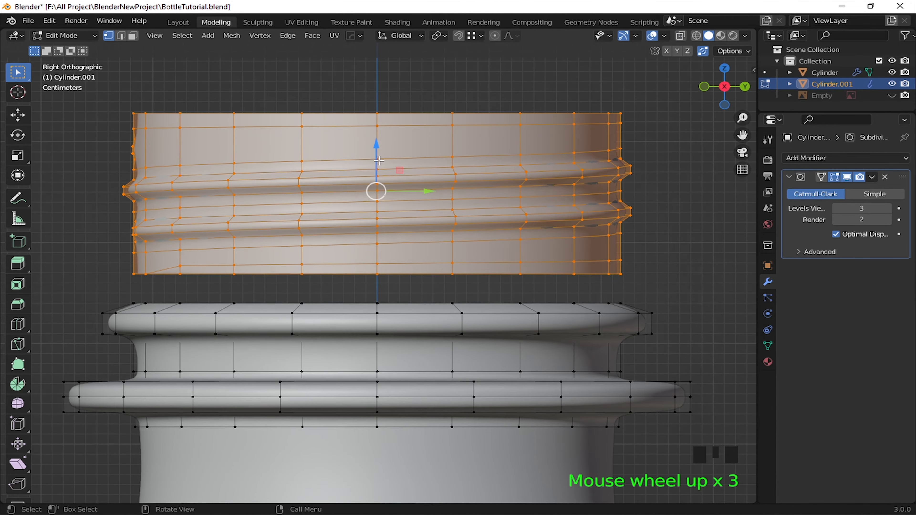
drag(374, 195, 376, 299)
Step: Add an edge loop around the top surface of the upper neck ring and return to Object Mode
middle_drag(377, 298, 456, 323)
click(466, 349)
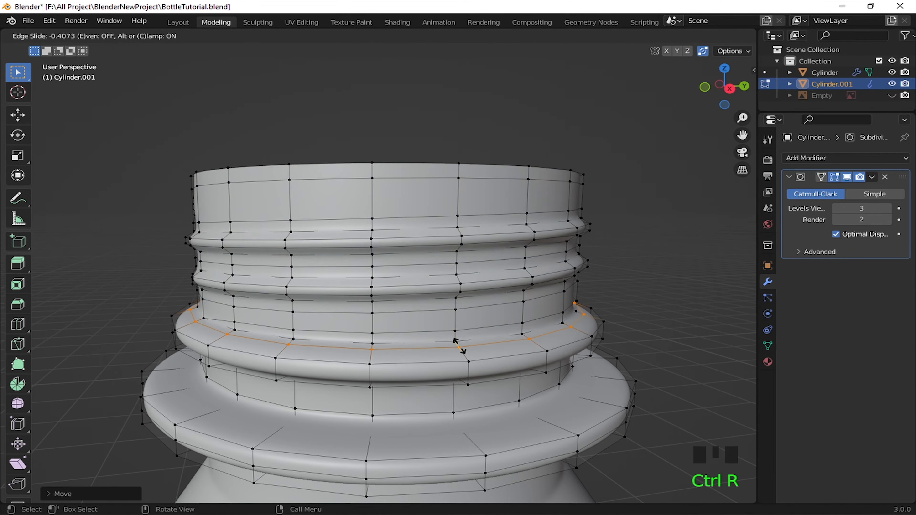
right_click(465, 349)
key(Tab)
click(556, 280)
scroll(392, 325, down, 3)
middle_drag(445, 315, 465, 307)
scroll(392, 325, up, 2)
scroll(510, 350, down, 4)
scroll(446, 358, up, 2)
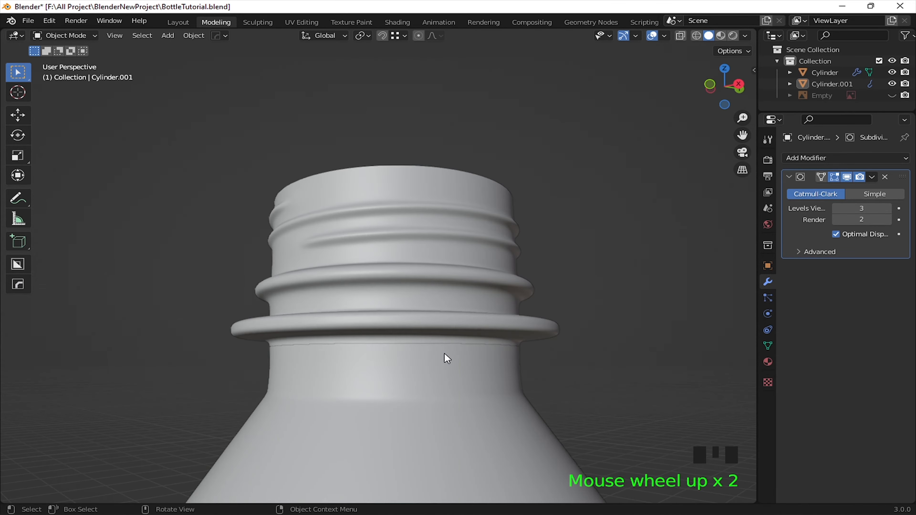
Step: Isolate the bottle body in local view and give it a Solidify modifier with a thickness of 0.009 m
click(446, 358)
key(slash)
middle_drag(376, 231, 398, 343)
scroll(398, 343, up, 2)
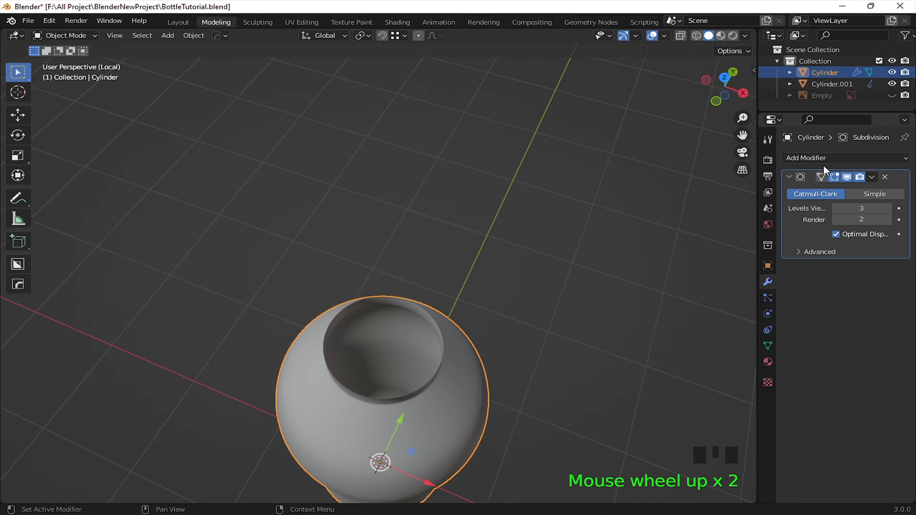
click(830, 157)
click(654, 354)
scroll(433, 342, up, 1)
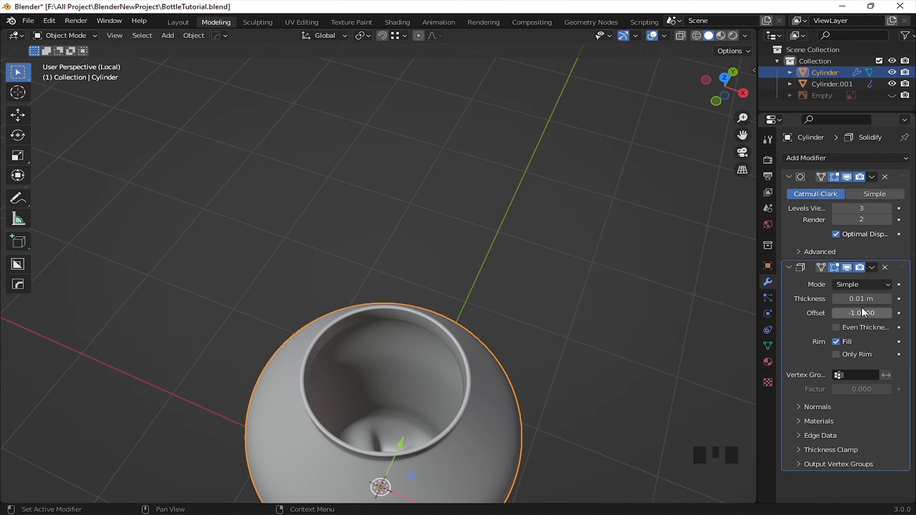
middle_drag(436, 415, 491, 206)
key(Tab)
middle_drag(493, 242, 446, 225)
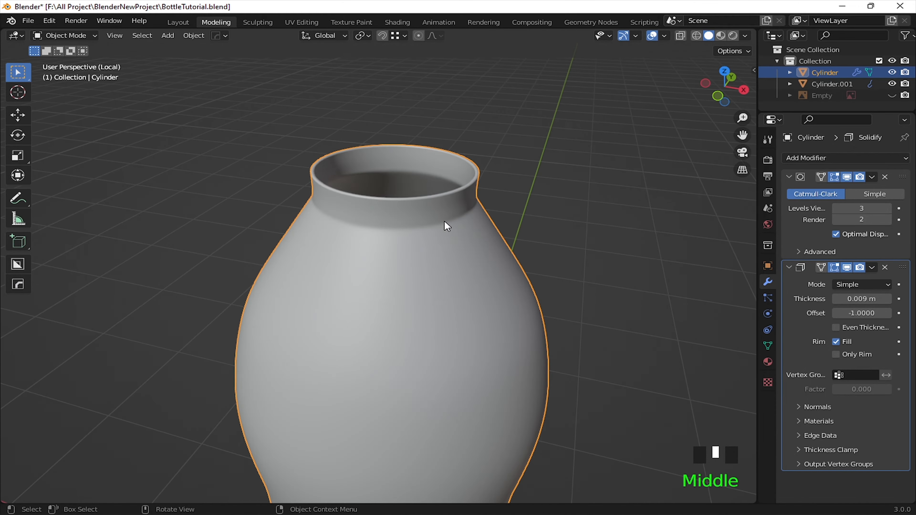
Step: Apply the Solidify modifier to the isolated bottle body
scroll(550, 250, up, 2)
click(872, 268)
click(816, 280)
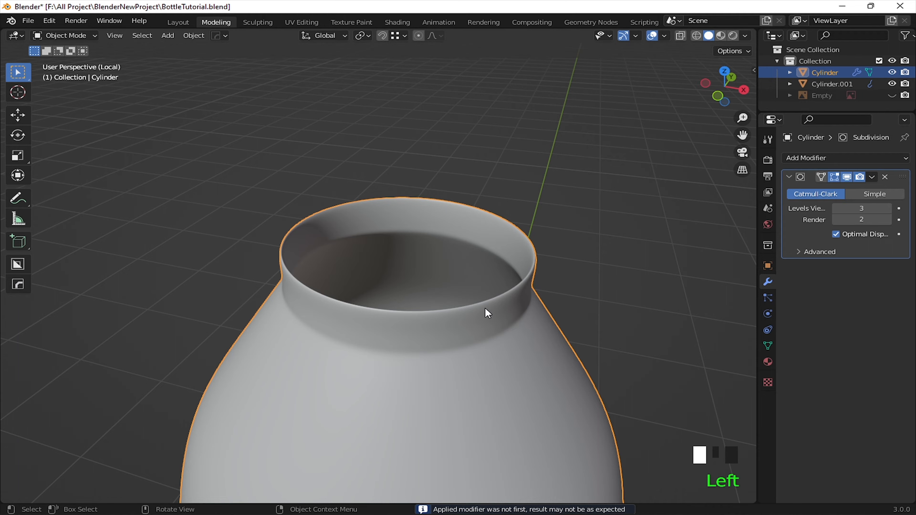
Step: Delete the ring of rim faces between the inner and outer walls at the body's neck opening and return to Object Mode
key(Tab)
scroll(517, 295, up, 3)
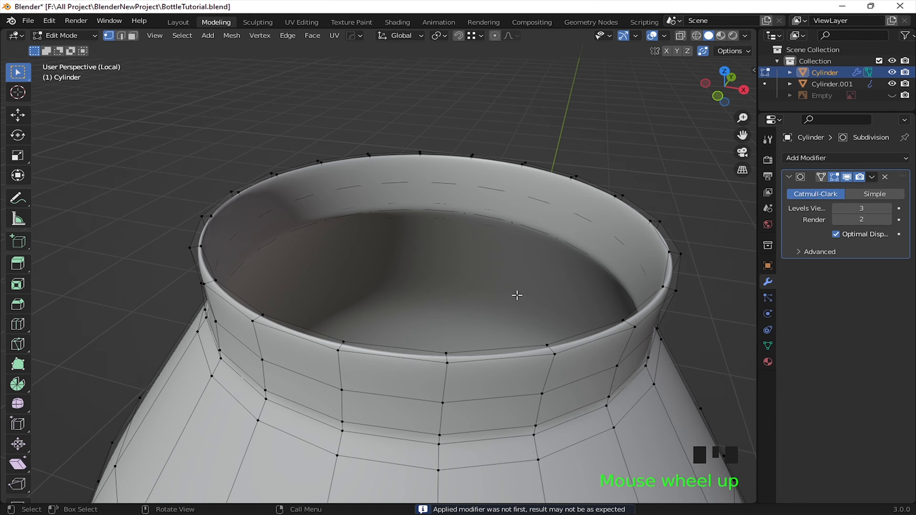
alt+shift+click(631, 325)
key(x)
click(596, 324)
scroll(501, 241, down, 2)
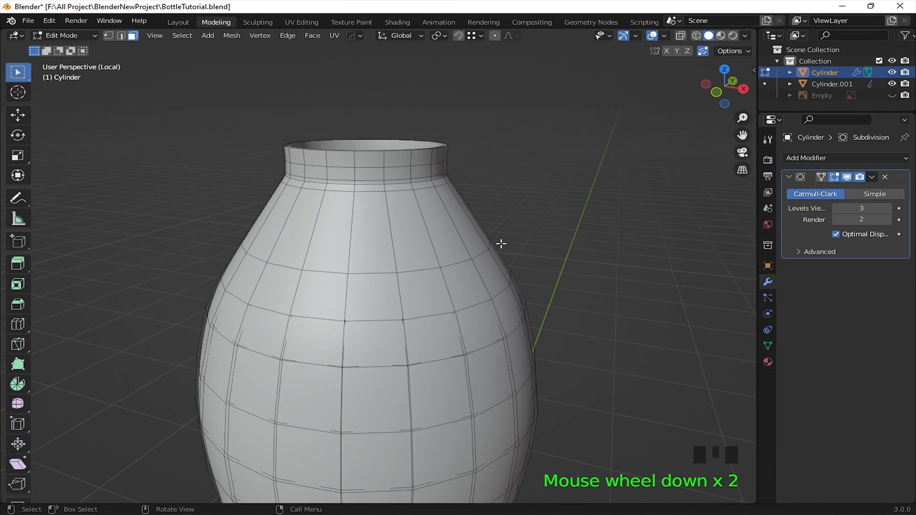
scroll(468, 356, up, 1)
key(Tab)
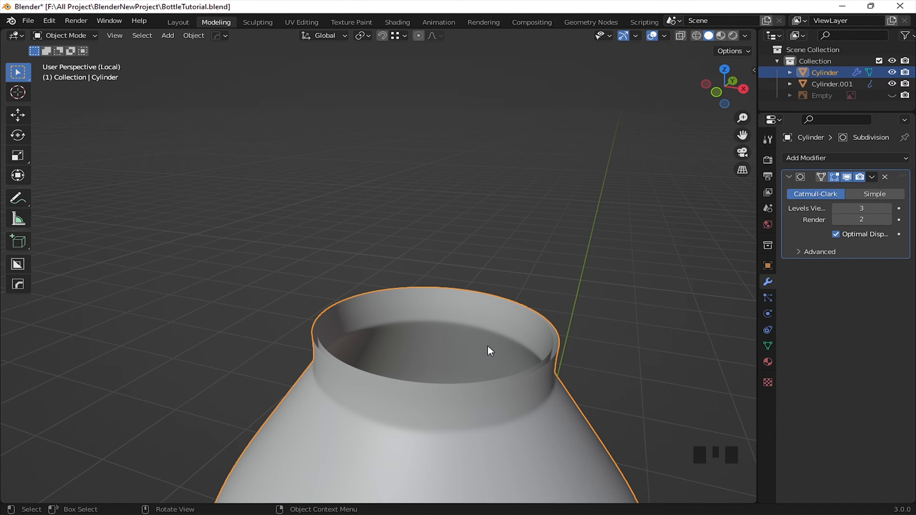
Step: Leave local view, join the threaded neck with the bottle body into one object and enter Edit Mode
key(slash)
shift+click(466, 317)
shift+click(479, 362)
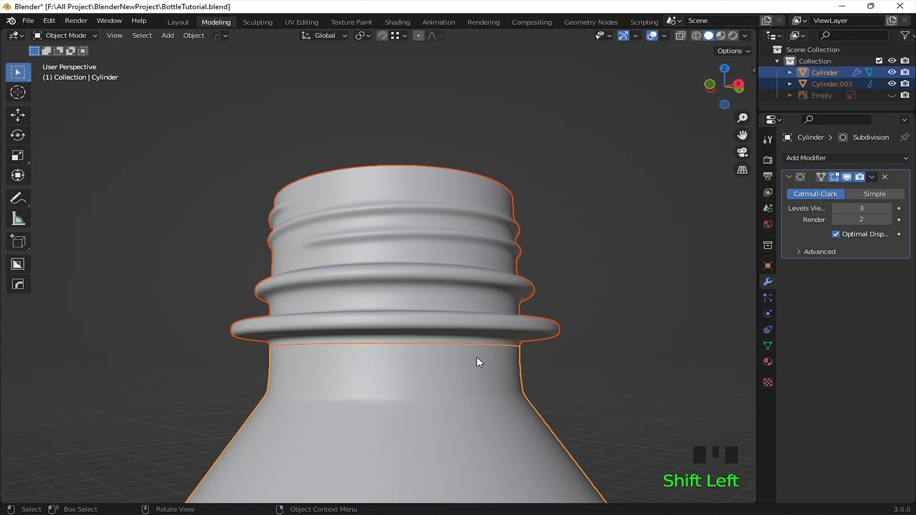
key(ctrl+j)
key(Tab)
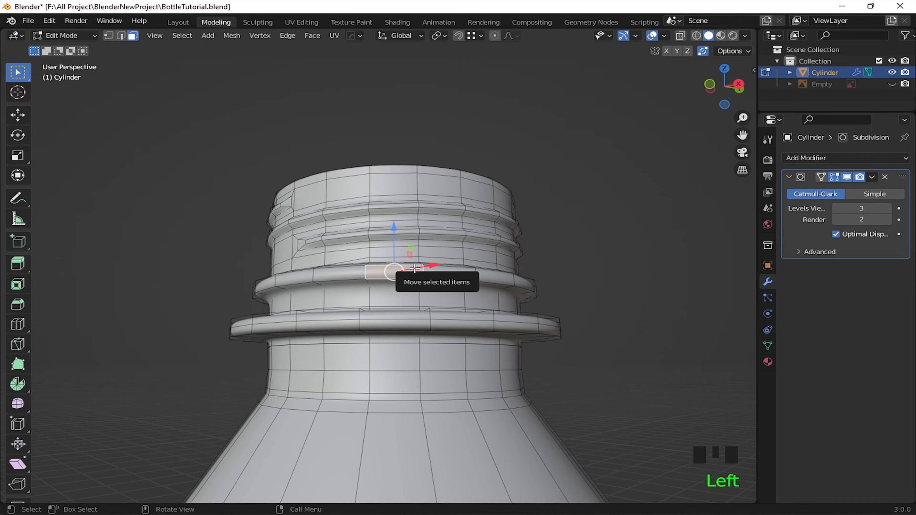
Step: Select the whole linked threaded neck section in the right view and align it vertically with the body's neck edge
key(ctrl+l)
key(KP_3)
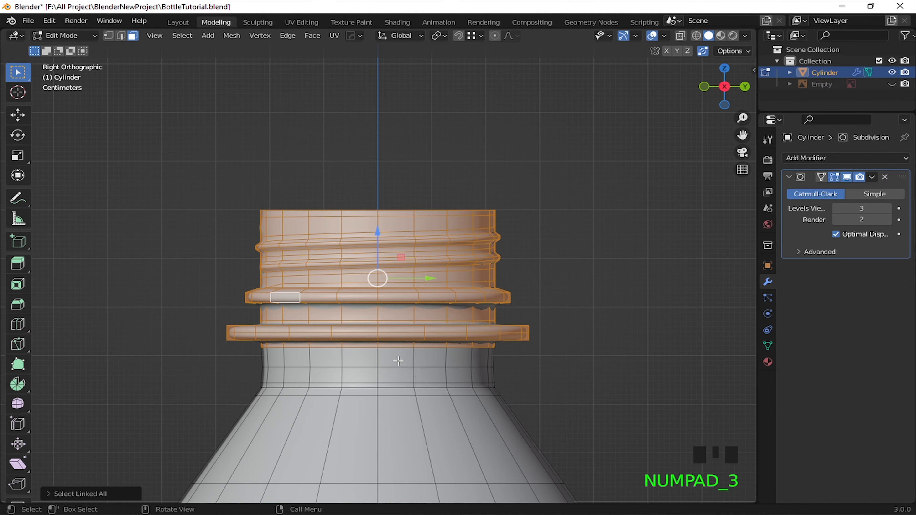
key(1)
key(g)
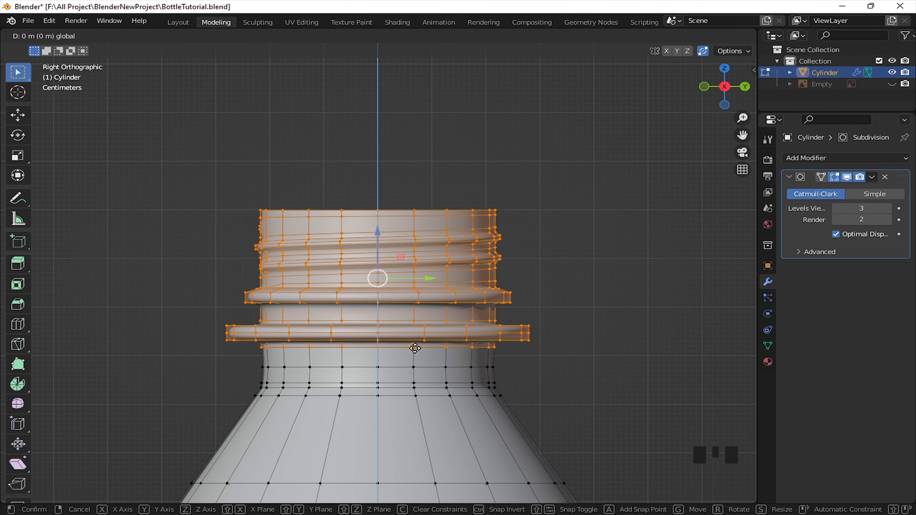
click(416, 348)
Step: Extrude the body's inner neck edge loop straight up to the height of the threaded neck's opening
middle_drag(484, 326, 395, 285)
key(Tab)
click(476, 296)
middle_drag(476, 296, 400, 273)
scroll(422, 255, up, 2)
key(2)
click(427, 258)
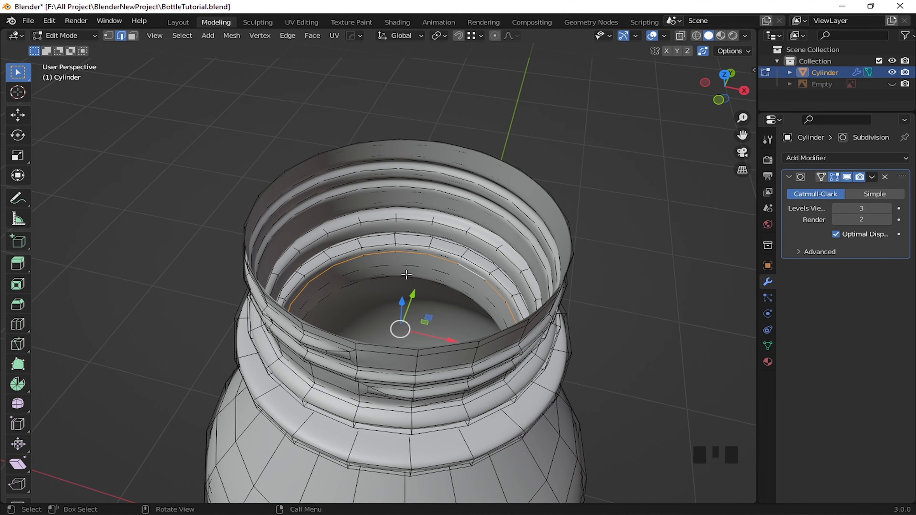
key(e)
key(Escape)
drag(401, 299, 444, 141)
middle_drag(443, 140, 433, 151)
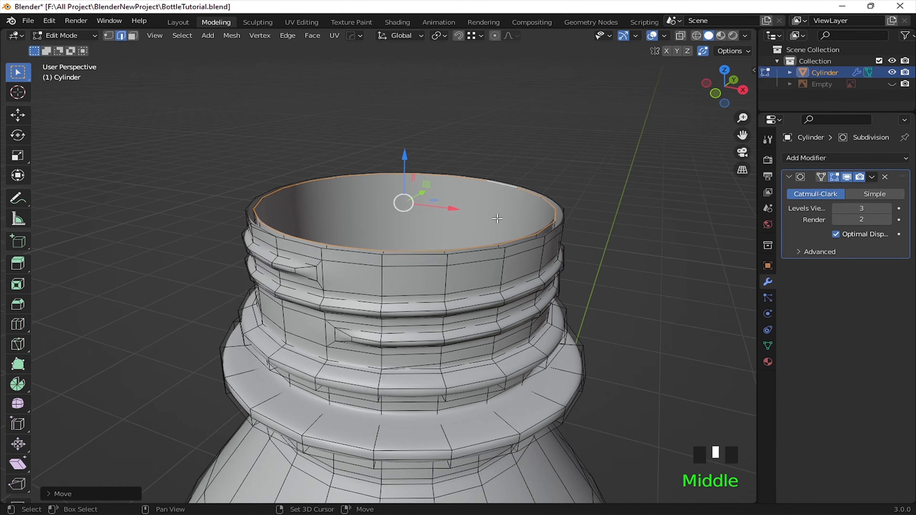
Step: Hide the Subdivision modifier in the viewport, fill the gap between the inner and outer rims with faces, and return to Object Mode
scroll(420, 225, up, 2)
middle_drag(420, 224, 435, 304)
click(846, 178)
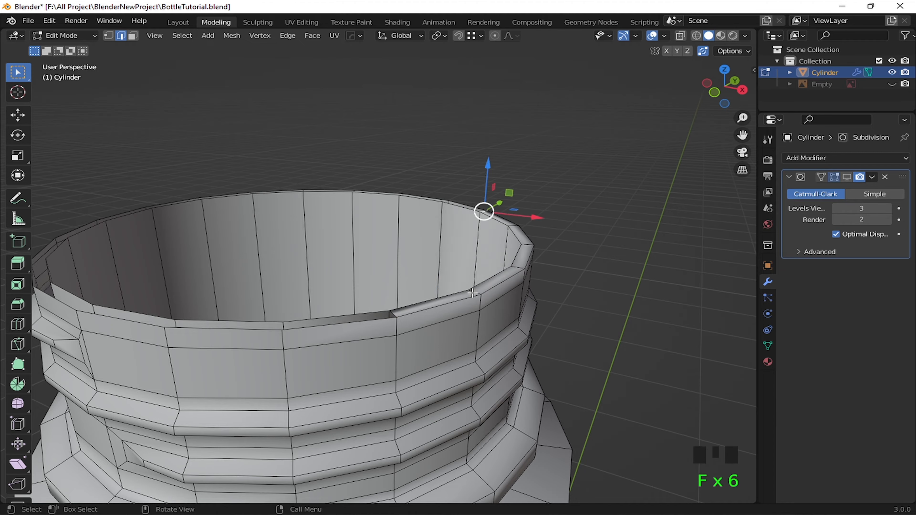
key(f)
key(f)
key(f)
key(f)
key(f)
key(f)
key(f)
key(f)
key(f)
key(f)
key(f)
key(f)
key(f)
key(f)
key(f)
key(f)
key(f)
key(f)
key(f)
key(f)
middle_drag(467, 295, 354, 310)
key(Tab)
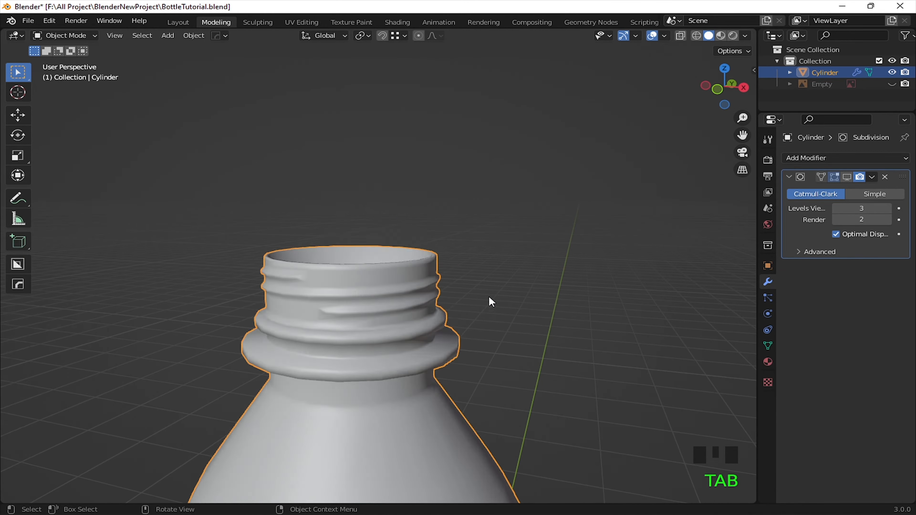
Step: Select the entire bottle mesh in Edit Mode, return to Object Mode and show the Subdivision modifier in the viewport
key(ctrl+Tab)
click(466, 333)
key(a)
middle_drag(466, 334, 468, 359)
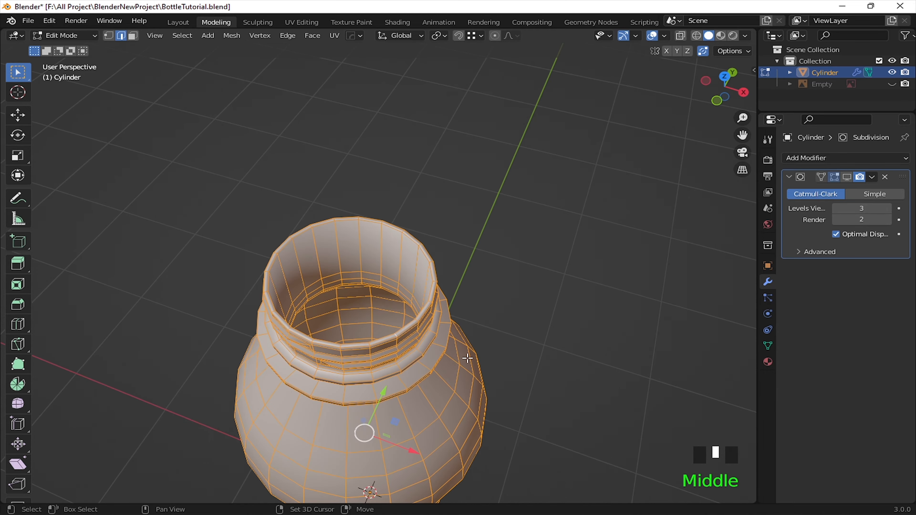
key(ctrl+Tab)
click(484, 237)
middle_drag(484, 237, 477, 202)
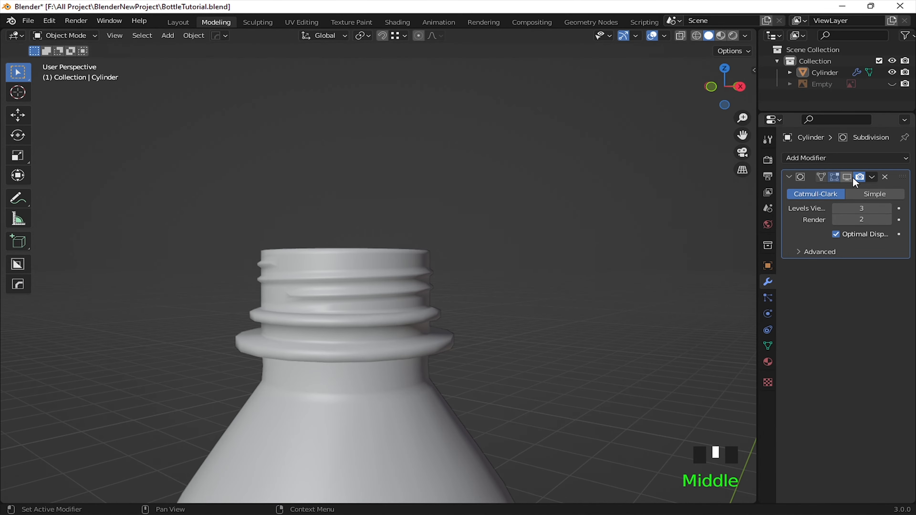
Step: Add a centred edge loop around the outer side of the upper neck ring and return to Object Mode
middle_drag(482, 271, 430, 331)
click(429, 332)
key(Tab)
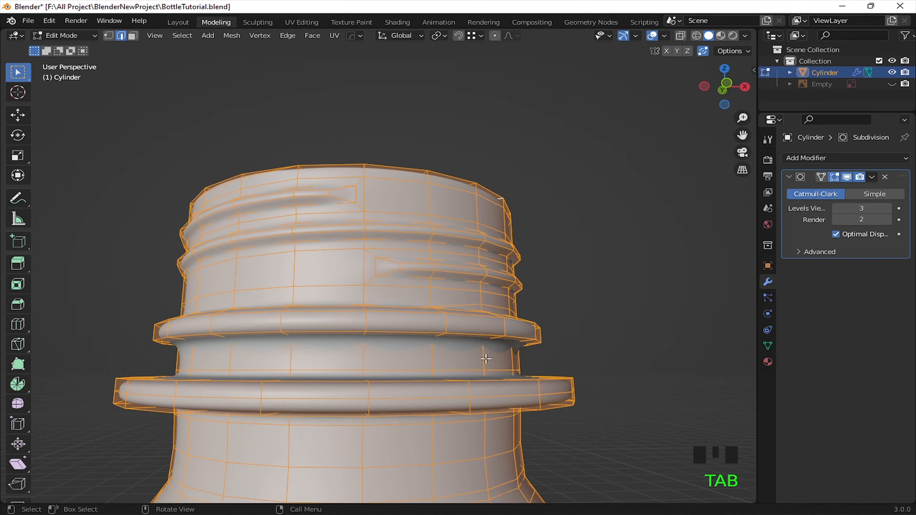
shift+middle_drag(486, 360, 486, 350)
scroll(490, 353, up, 1)
click(476, 365)
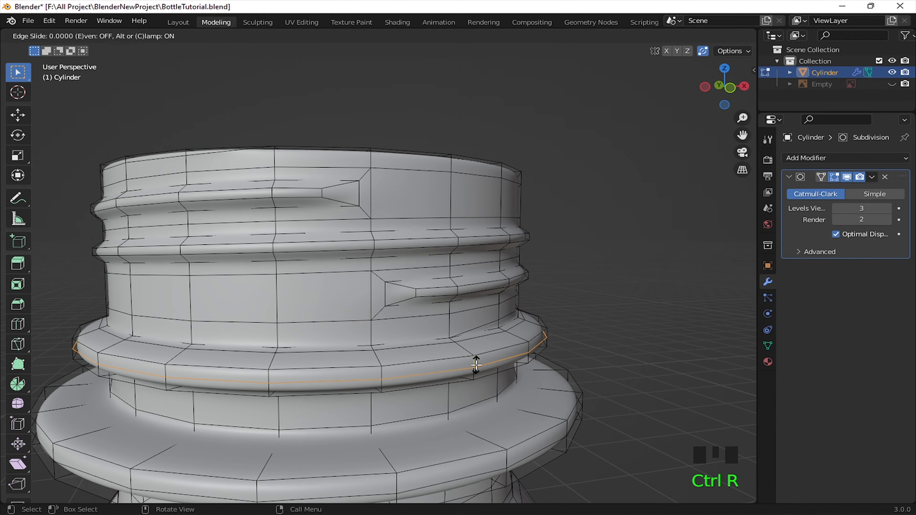
right_click(541, 370)
key(Tab)
scroll(552, 306, down, 3)
middle_drag(552, 306, 454, 332)
click(490, 305)
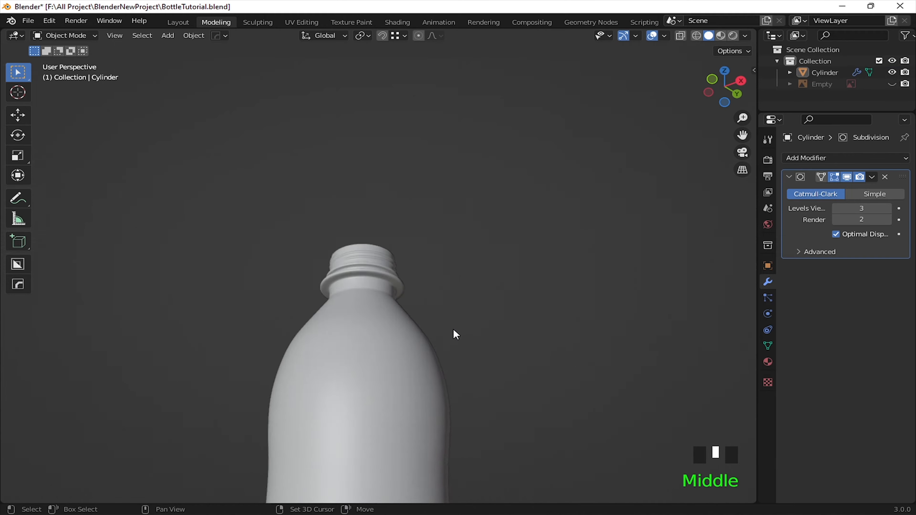
Step: Add a centred edge loop running along the screw thread's ridges and exit Edit Mode
scroll(460, 245, down, 4)
middle_drag(460, 246, 337, 245)
scroll(399, 275, up, 5)
scroll(399, 275, up, 3)
click(489, 307)
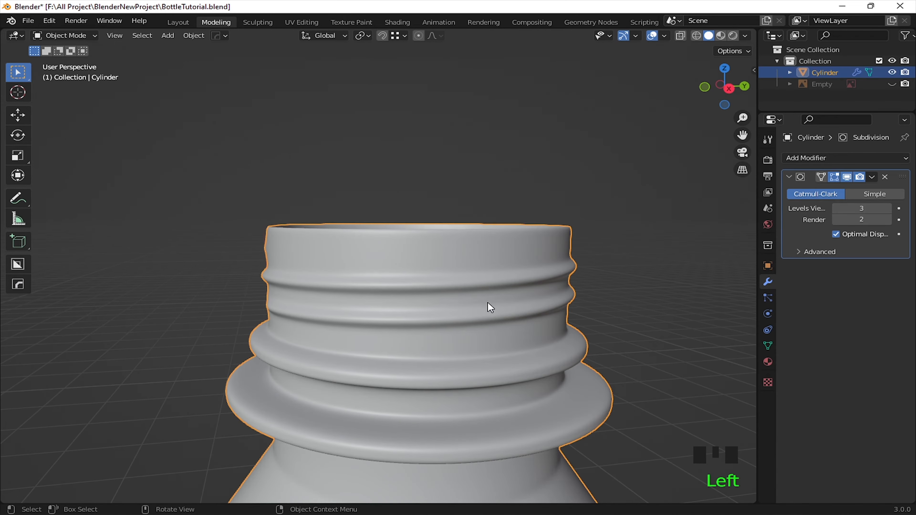
key(Tab)
scroll(286, 344, up, 2)
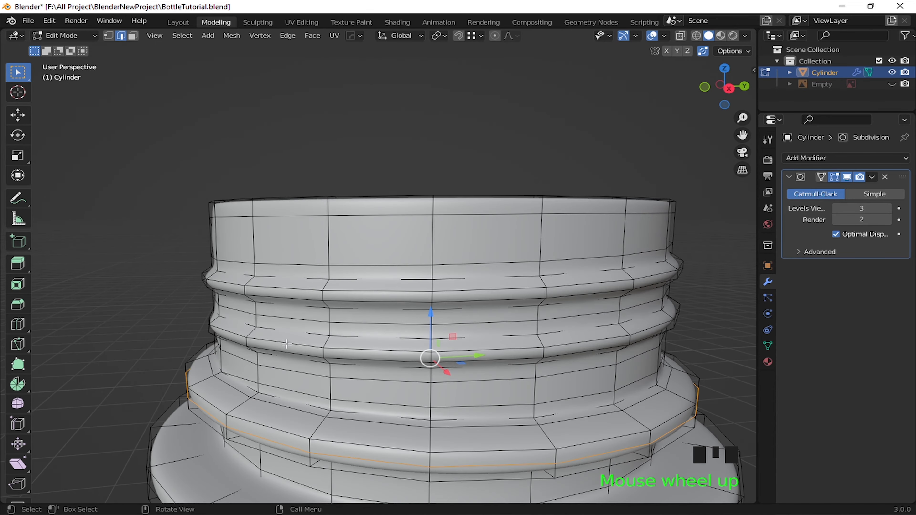
click(249, 335)
right_click(249, 335)
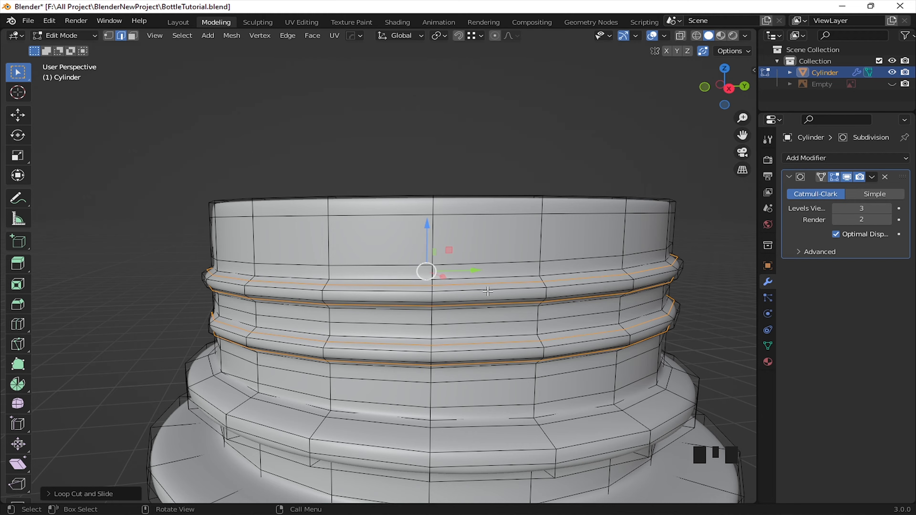
middle_drag(309, 301, 439, 303)
middle_drag(513, 286, 433, 334)
key(Tab)
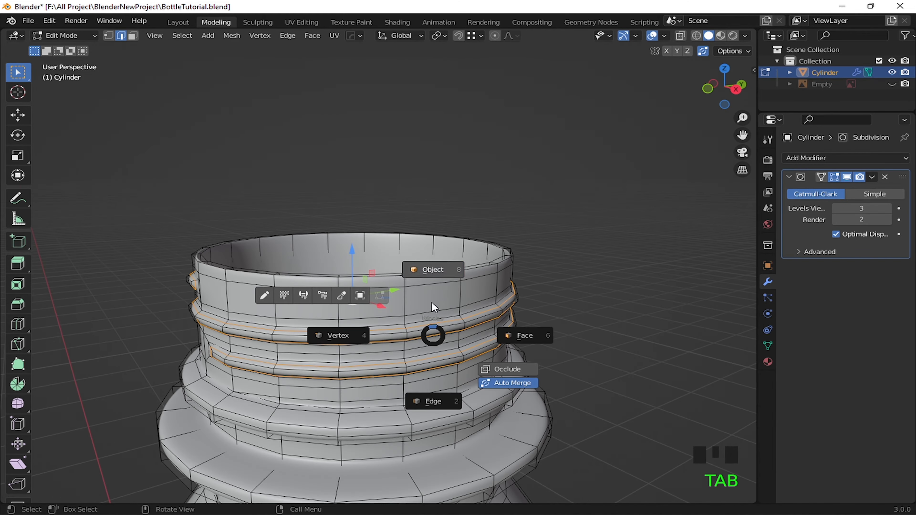
click(536, 351)
middle_drag(536, 351, 482, 329)
Step: Turn on the wireframe overlay and inspect the topology of the neck and thread
scroll(483, 330, down, 4)
click(663, 36)
click(585, 230)
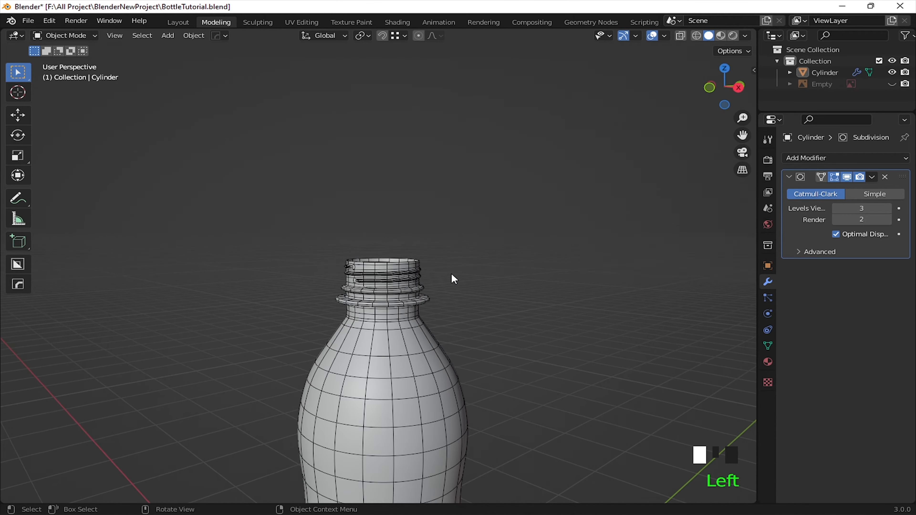
shift+middle_drag(452, 276, 477, 307)
scroll(457, 301, up, 2)
scroll(437, 168, down, 1)
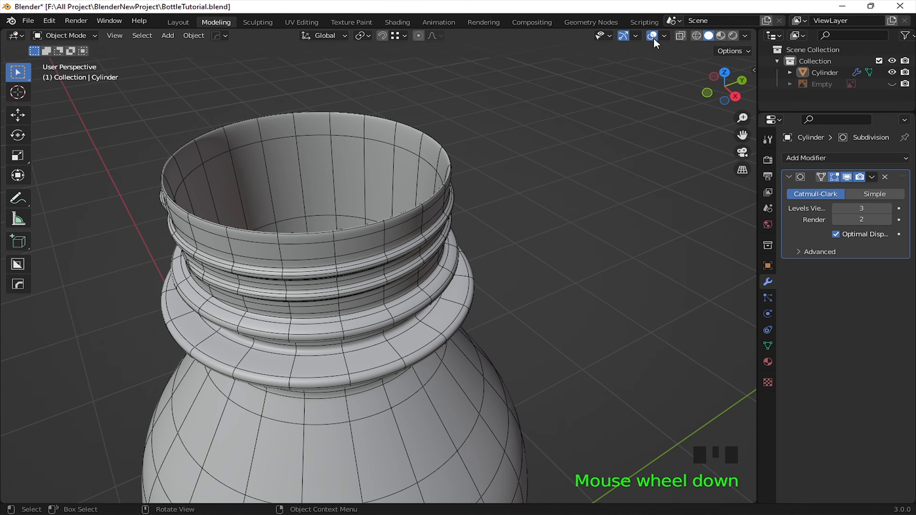
Step: Add an edge loop on the neck's inner wall just below the rim and turn off the wireframe overlay in Object Mode
click(401, 221)
key(Tab)
middle_drag(401, 220, 448, 139)
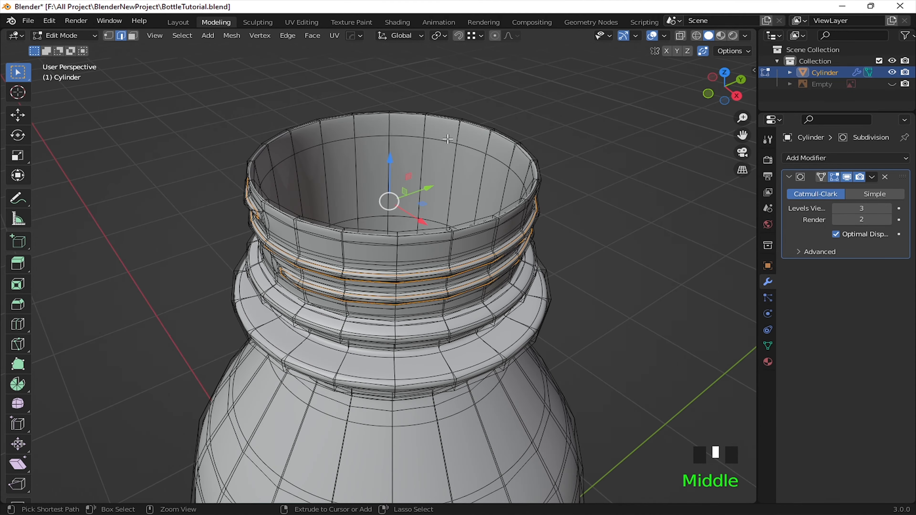
key(ctrl+r)
click(458, 108)
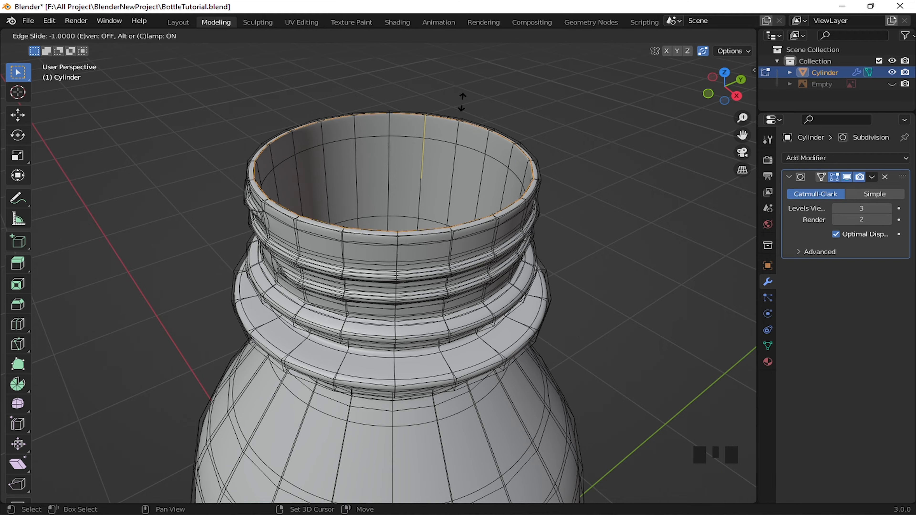
click(468, 137)
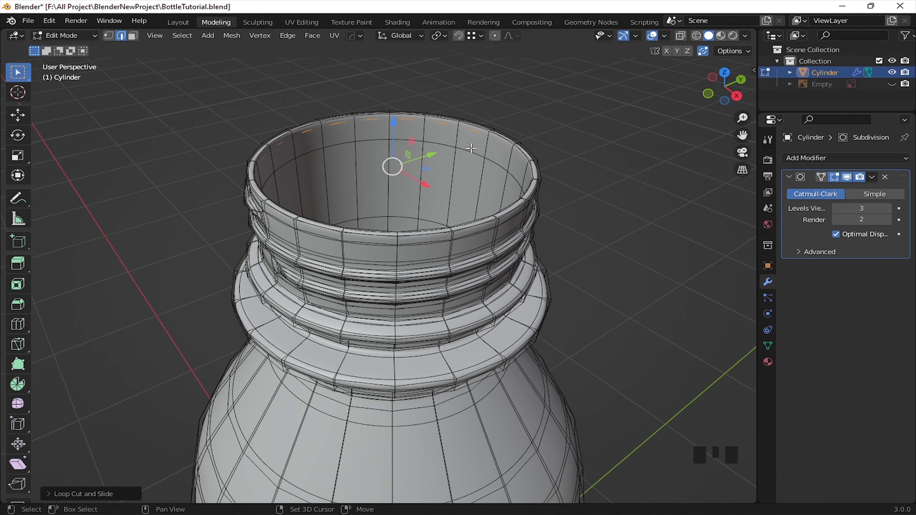
key(Tab)
middle_click(544, 150)
click(664, 35)
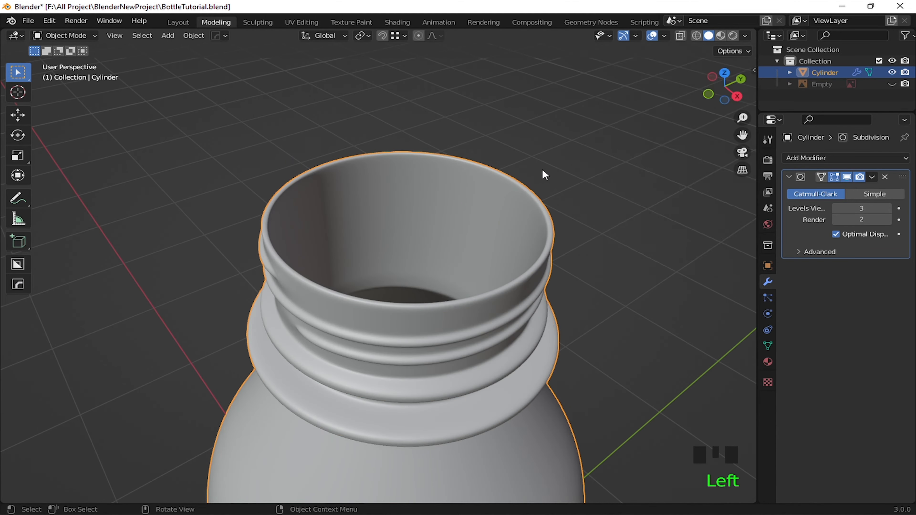
middle_drag(542, 173, 546, 134)
Step: Hide the Subdivision modifier in the viewport and shade the bottle flat
click(846, 177)
right_click(455, 250)
click(457, 261)
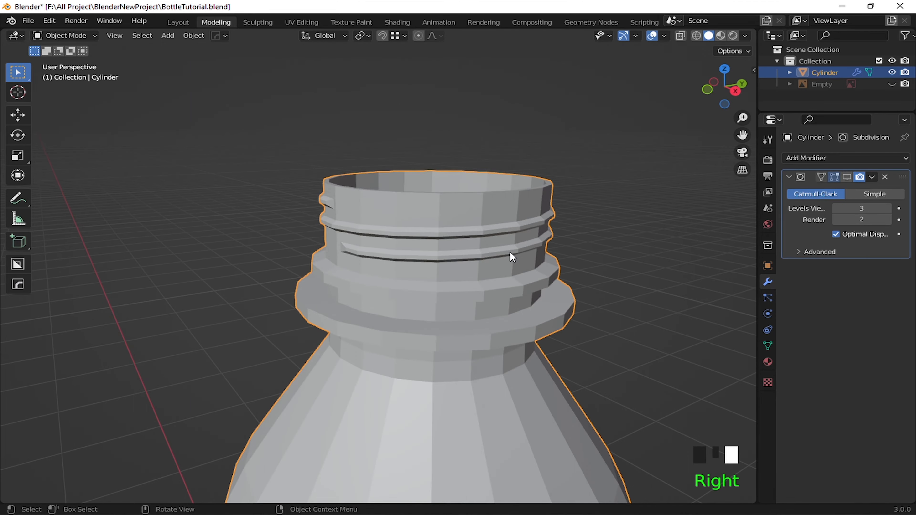
Step: Select the vertical profile edges across the middle thread ridge, duplicate them and separate the copy into its own object
key(Tab)
middle_drag(469, 217, 483, 214)
scroll(427, 297, up, 3)
scroll(428, 296, up, 1)
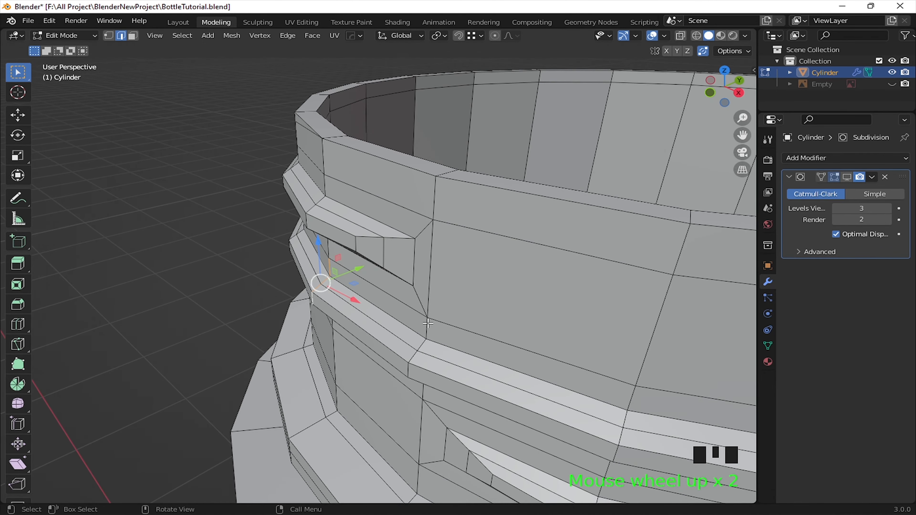
shift+click(421, 347)
shift+click(413, 357)
middle_drag(415, 355, 485, 234)
shift+click(495, 230)
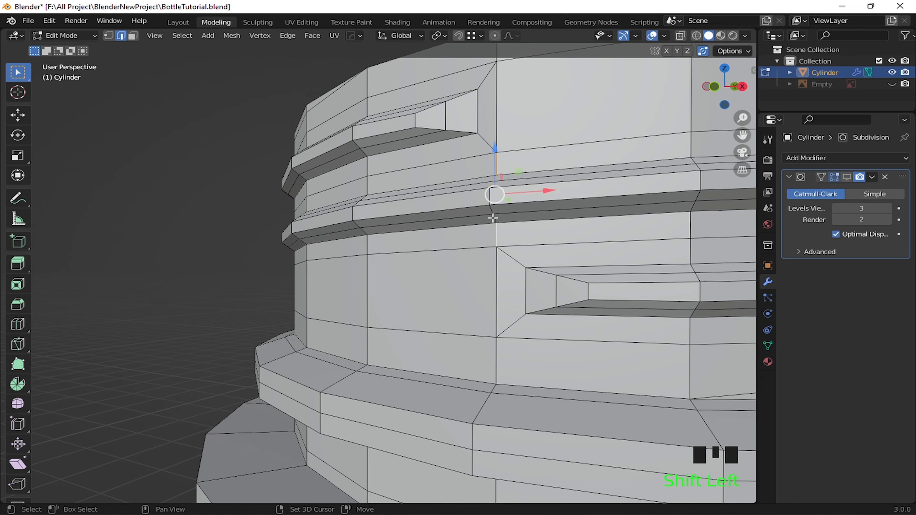
scroll(490, 198, down, 2)
middle_drag(491, 198, 346, 279)
scroll(348, 275, up, 1)
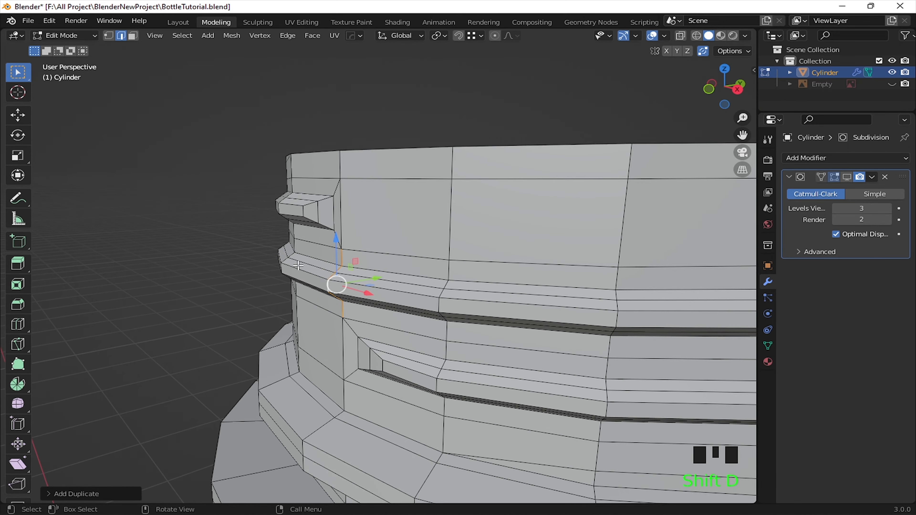
key(p)
click(311, 278)
key(Tab)
Step: Rotate the separated thread profile about the global Z axis and raise it about 0.025 m
click(346, 227)
click(335, 274)
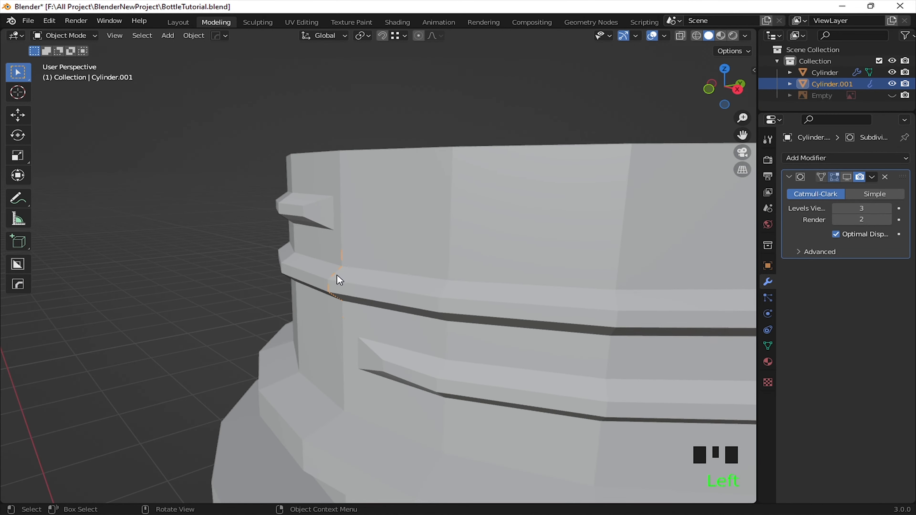
middle_drag(337, 275, 334, 296)
key(Tab)
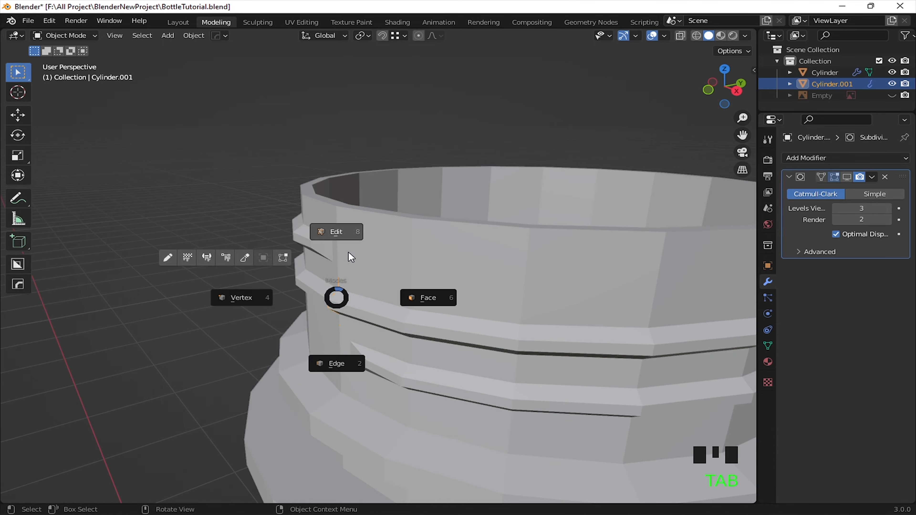
click(349, 256)
scroll(344, 299, up, 2)
key(r)
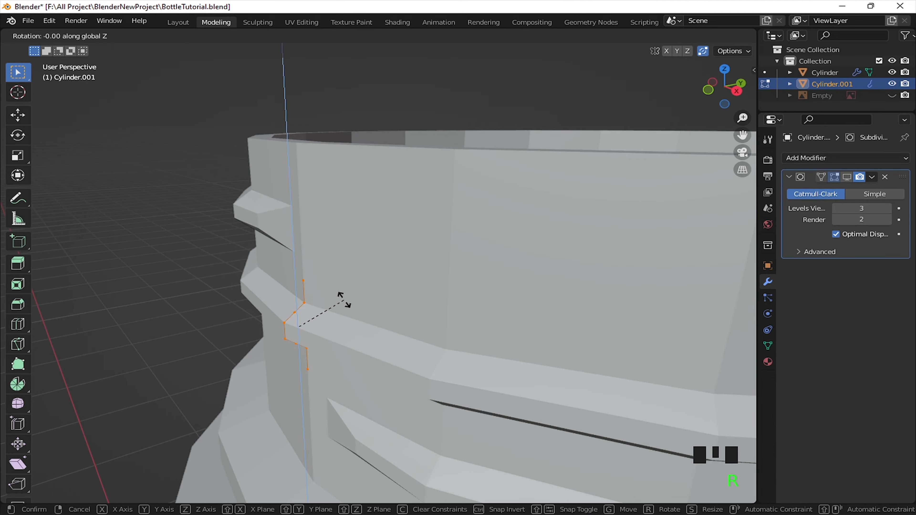
key(Return)
key(g)
key(z)
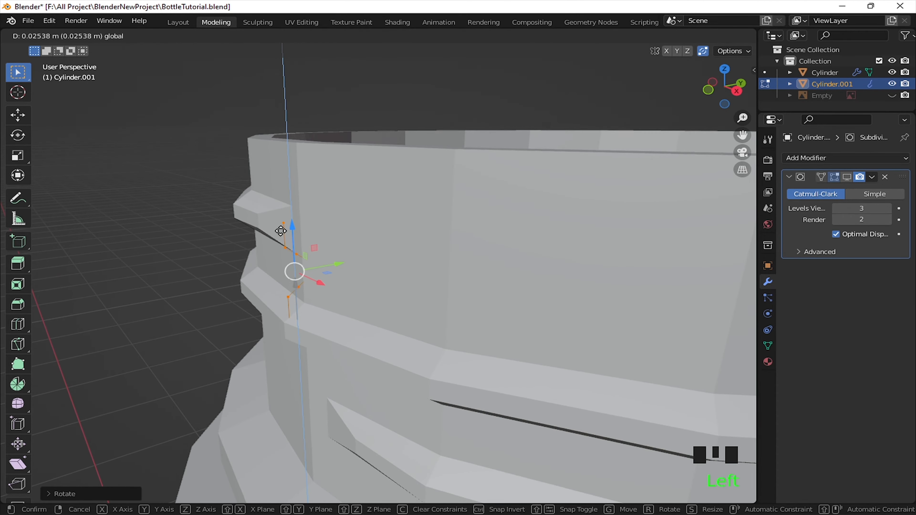
click(286, 240)
Step: Shift the rotated profile along the Y axis to just outside the neck wall in right orthographic wireframe view
key(KP_3)
scroll(162, 187, up, 1)
mouse_move(162, 186)
shift+middle_down()
mouse_move(348, 280)
mouse_move(395, 335)
mouse_move(386, 342)
shift+middle_up()
scroll(394, 335, up, 3)
key(shift+z)
drag(409, 364, 361, 348)
drag(396, 365, 391, 365)
drag(316, 299, 376, 364)
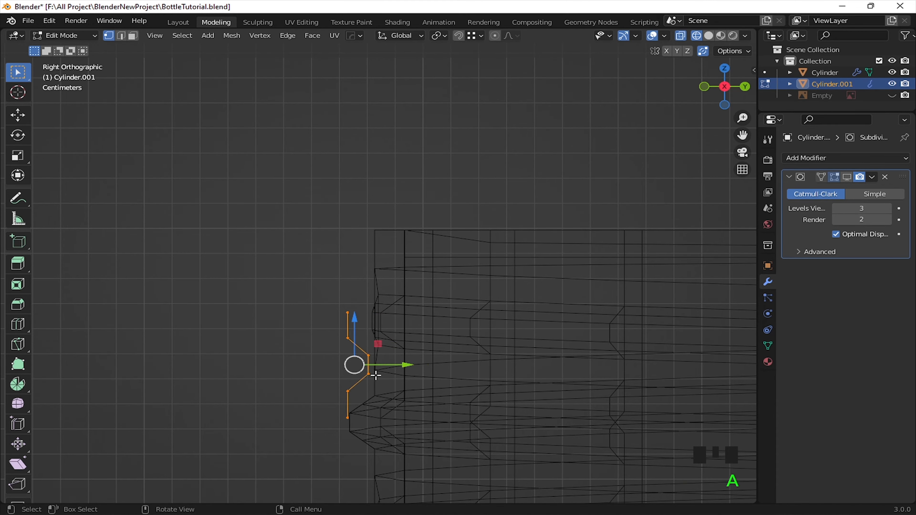
middle_drag(375, 375, 471, 361)
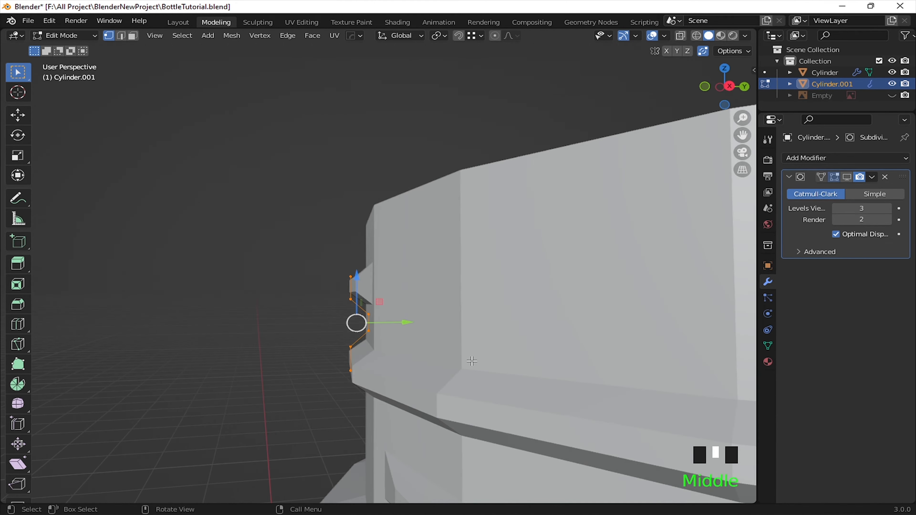
Step: Scale the profile's inner edge to about 1.33 and fine-tune the profile's height and Y position against the neck
key(s)
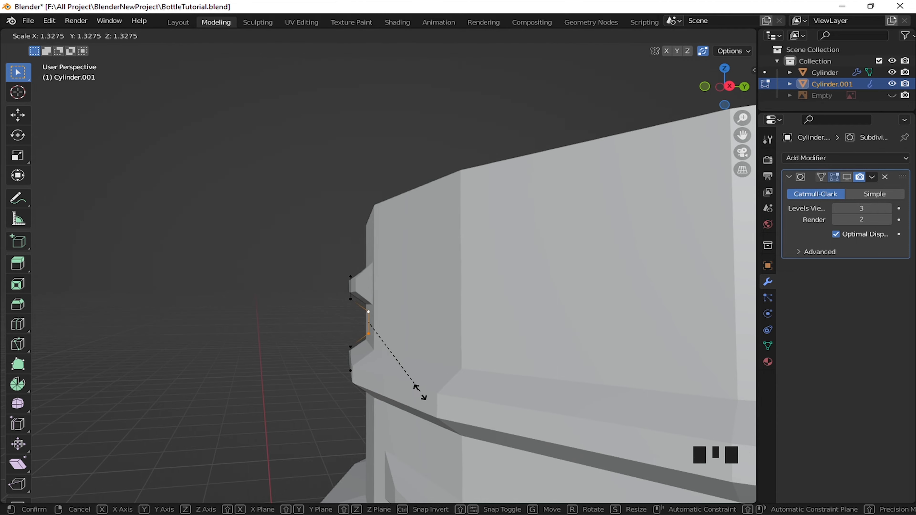
drag(320, 347, 323, 348)
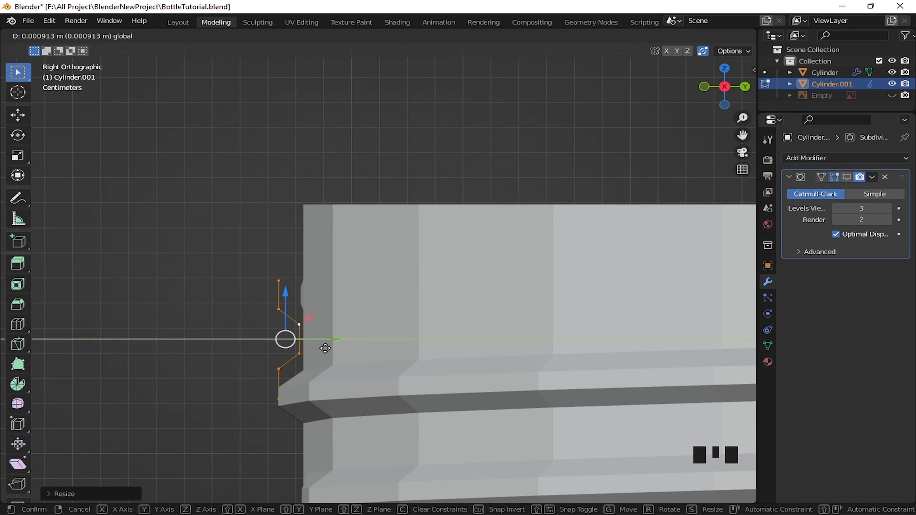
drag(291, 310, 288, 321)
click(305, 317)
key(s)
key(z)
middle_drag(289, 332, 306, 383)
scroll(306, 382, down, 10)
scroll(306, 382, up, 3)
key(shift+z)
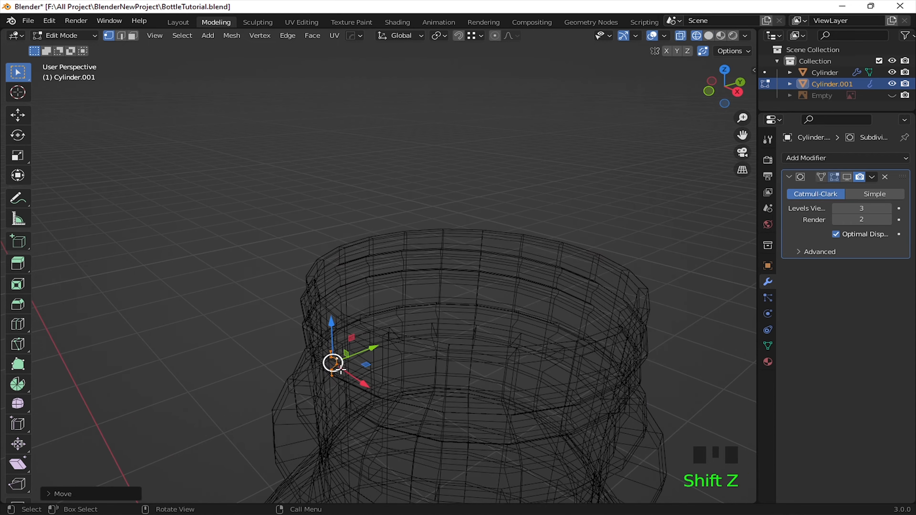
key(shift+z)
Step: Add a Screw modifier to the profile and set its screw height to 0.04 m
key(Tab)
scroll(340, 365, up, 1)
click(851, 158)
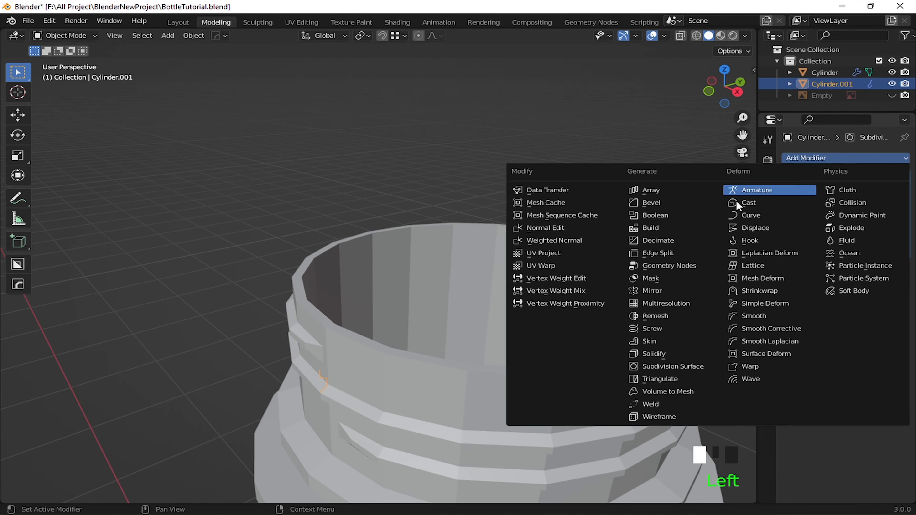
click(662, 331)
middle_drag(581, 360, 556, 318)
drag(860, 297, 868, 297)
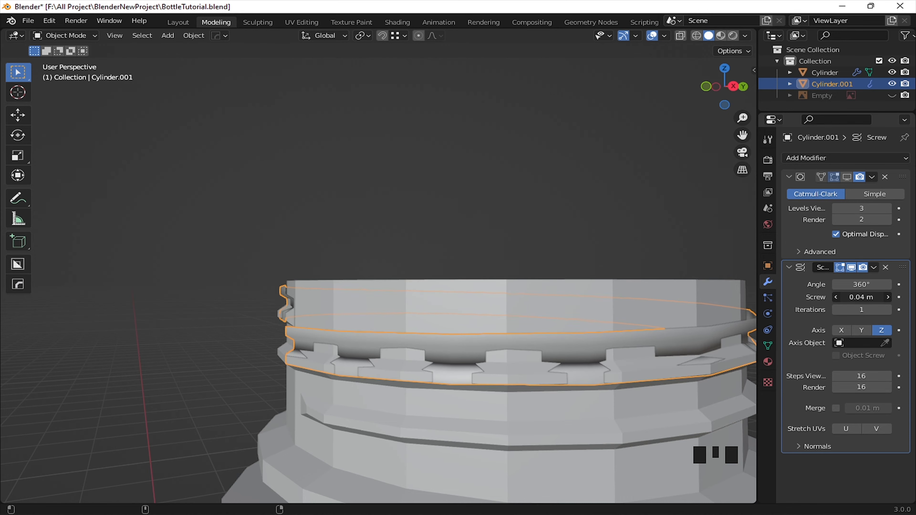
Step: Turn on Merge at 0.01 m and Calculate Order for the Screw modifier
middle_drag(397, 293, 529, 283)
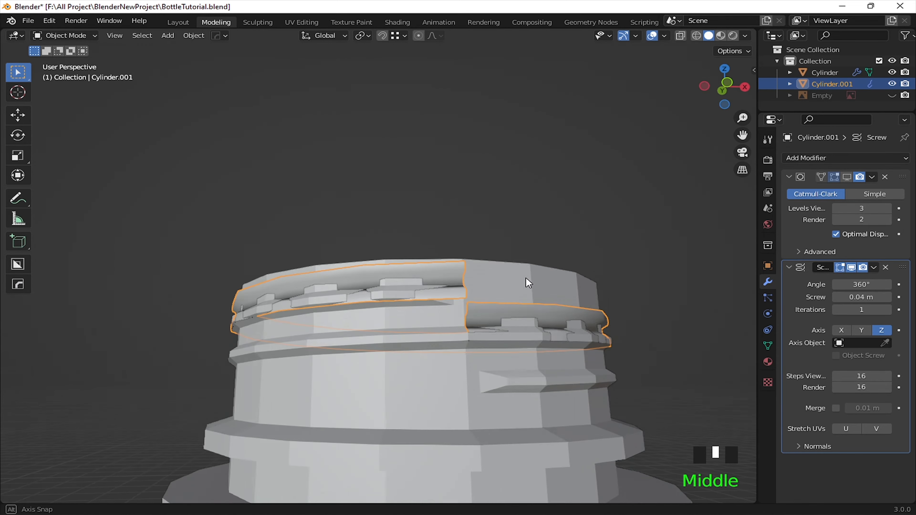
right_click(485, 304)
click(456, 255)
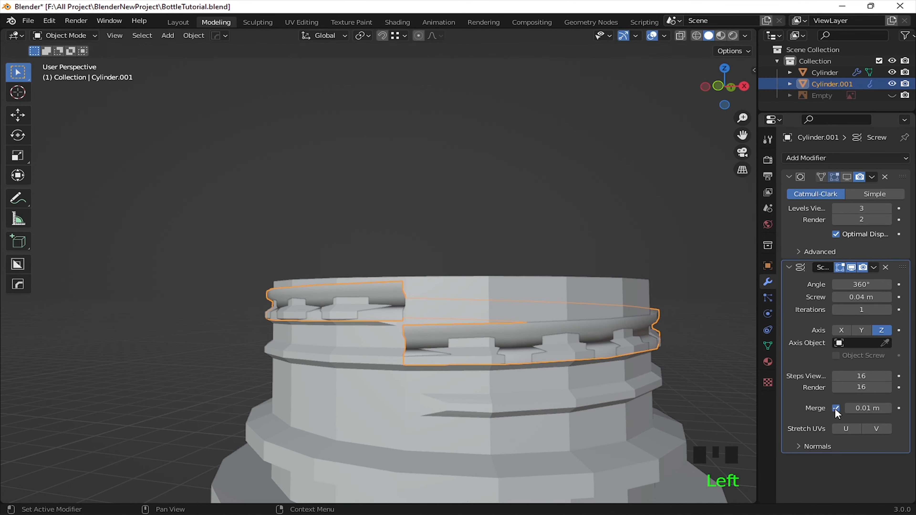
middle_drag(317, 318, 451, 320)
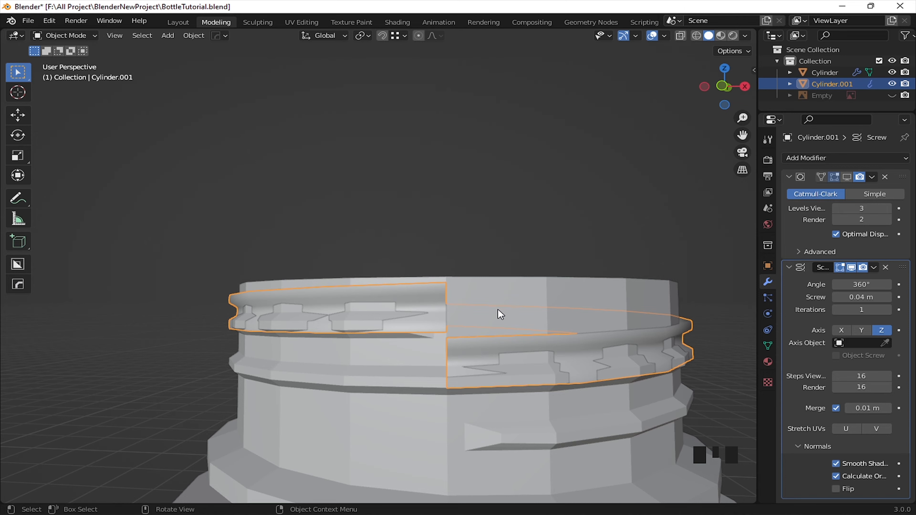
Step: Select the bottle and show its Subdivision modifier in the viewport
click(496, 324)
click(847, 178)
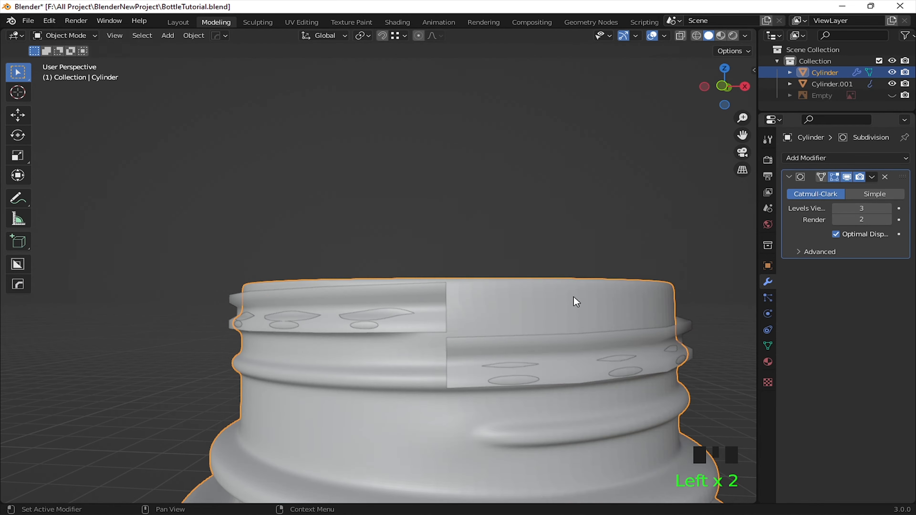
middle_drag(574, 303, 538, 319)
Step: Lower the screwed thread object about 0.035 m along Z and set its Screw iterations to 2
click(518, 312)
scroll(518, 313, up, 2)
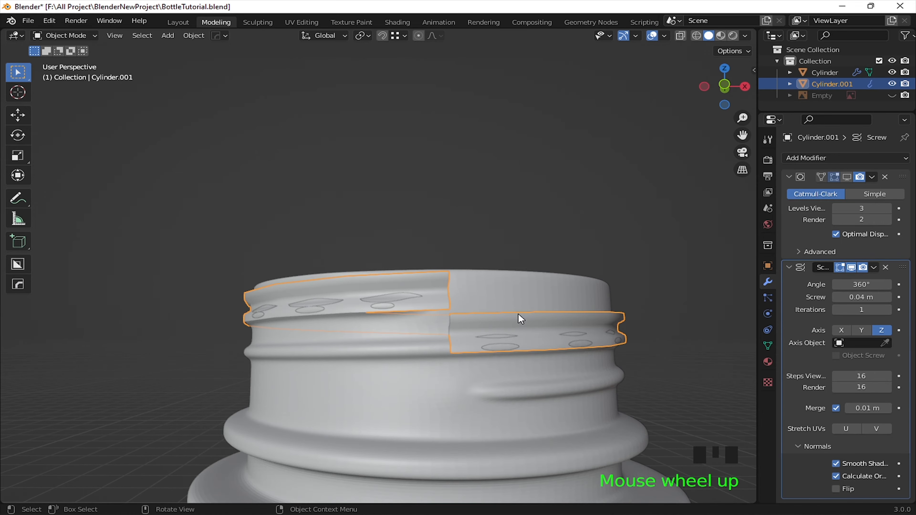
key(g)
key(z)
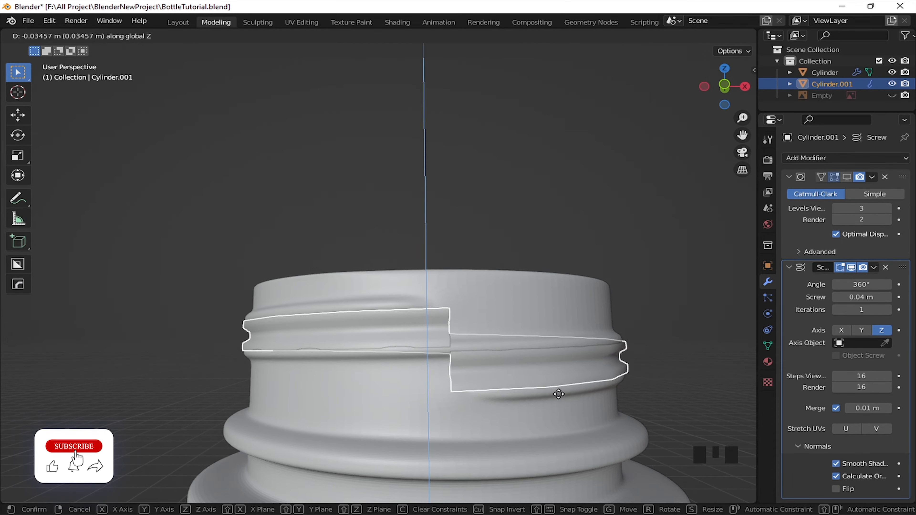
click(561, 398)
click(888, 310)
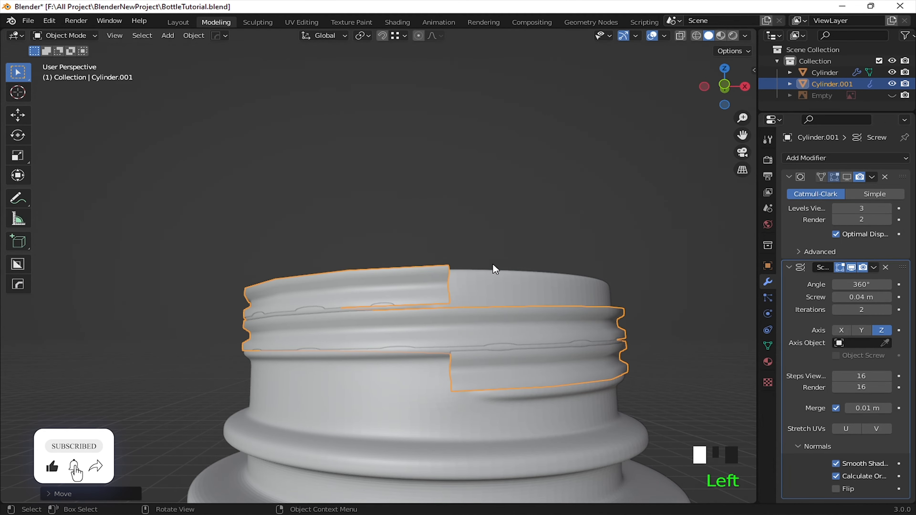
middle_drag(493, 267, 731, 308)
scroll(363, 295, up, 3)
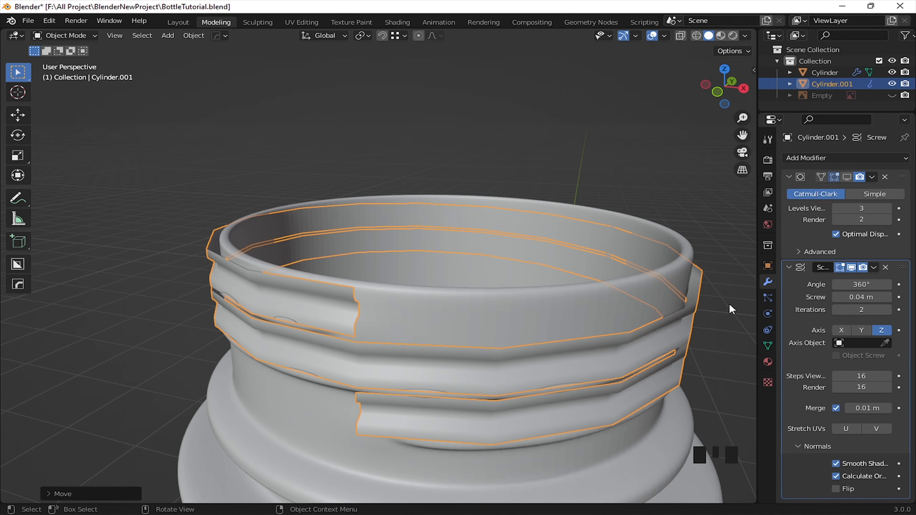
Step: Set the Screw modifier's screw height to 0.036 m and check how the turns meet around the neck
click(858, 302)
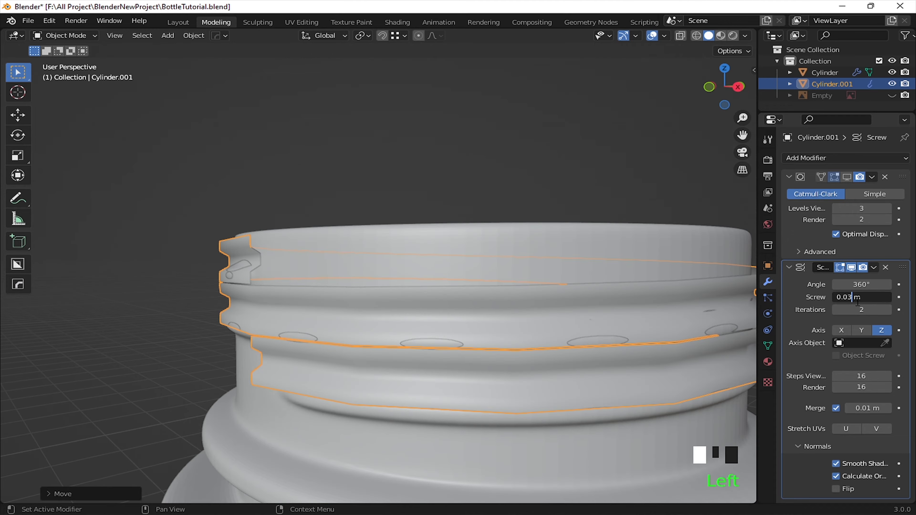
scroll(385, 328, down, 1)
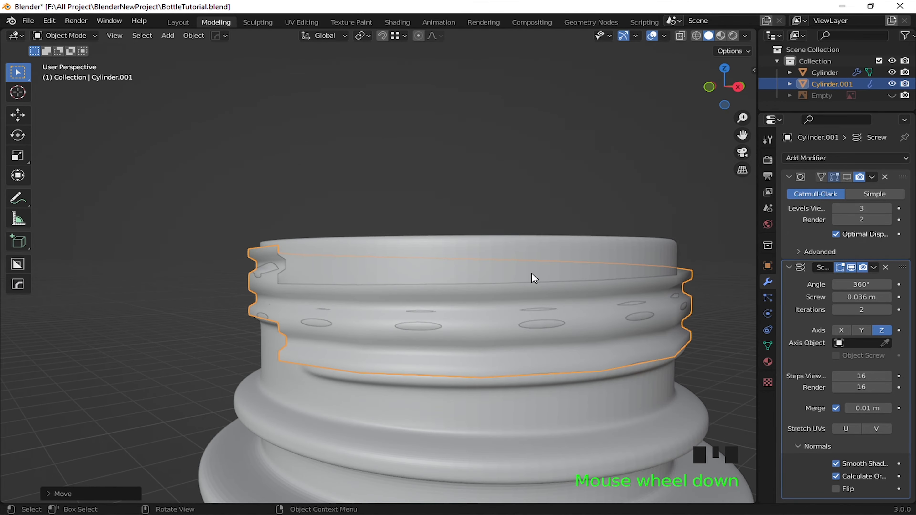
middle_drag(531, 274, 577, 235)
key(ctrl+z)
key(ctrl+z)
key(ctrl+z)
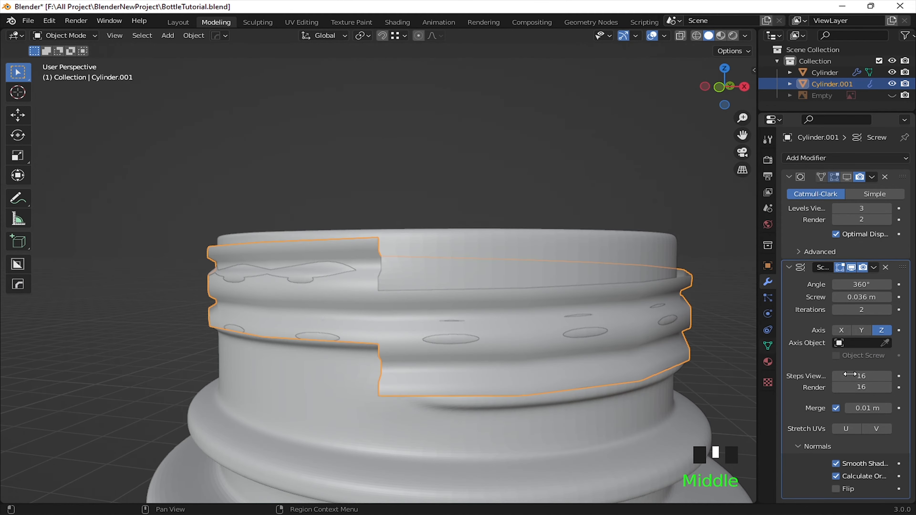
Step: Set the Screw modifier's viewport steps to 19 and apply the modifier
click(889, 376)
click(889, 375)
click(889, 376)
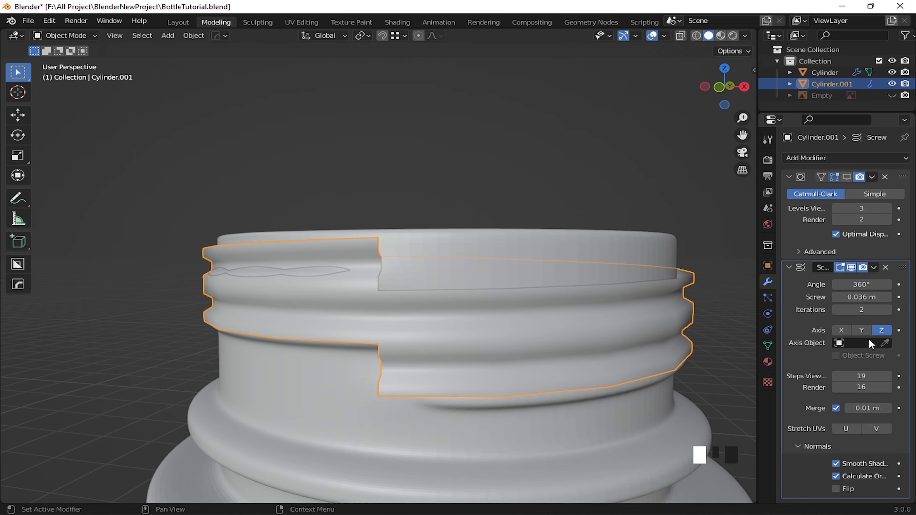
click(842, 285)
Step: Select the whole thread mesh in Edit Mode and nudge it slightly along Z
key(Tab)
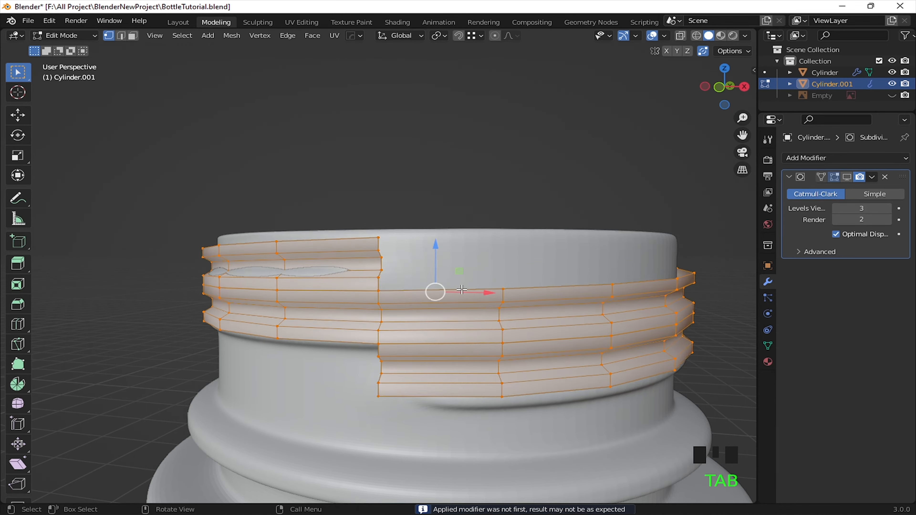
key(a)
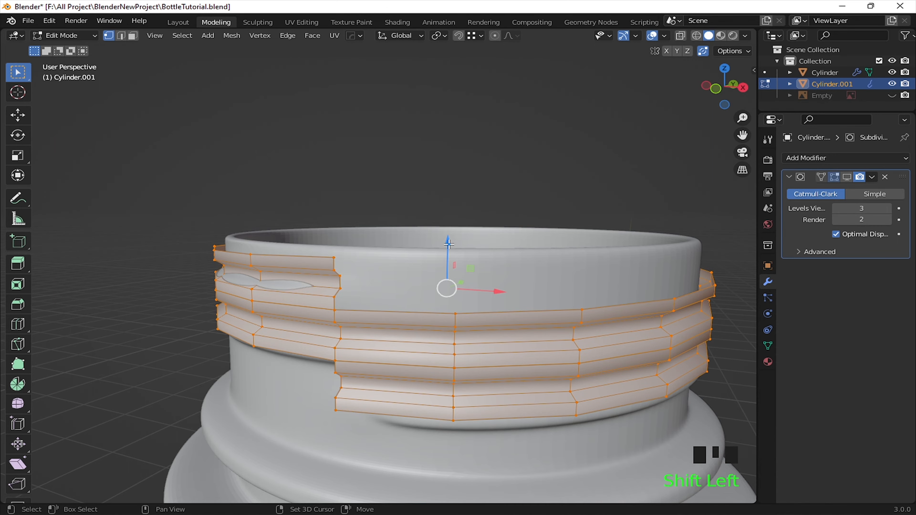
drag(449, 240, 449, 246)
middle_drag(449, 246, 390, 290)
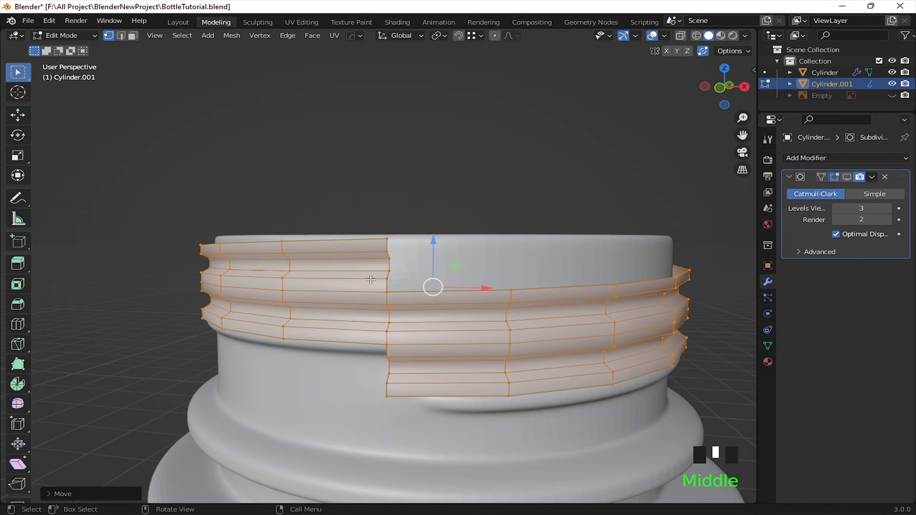
Step: Select the columns of faces at the thread's upper and lower ends and delete them
key(3)
click(369, 254)
shift+click(406, 360)
shift+click(419, 351)
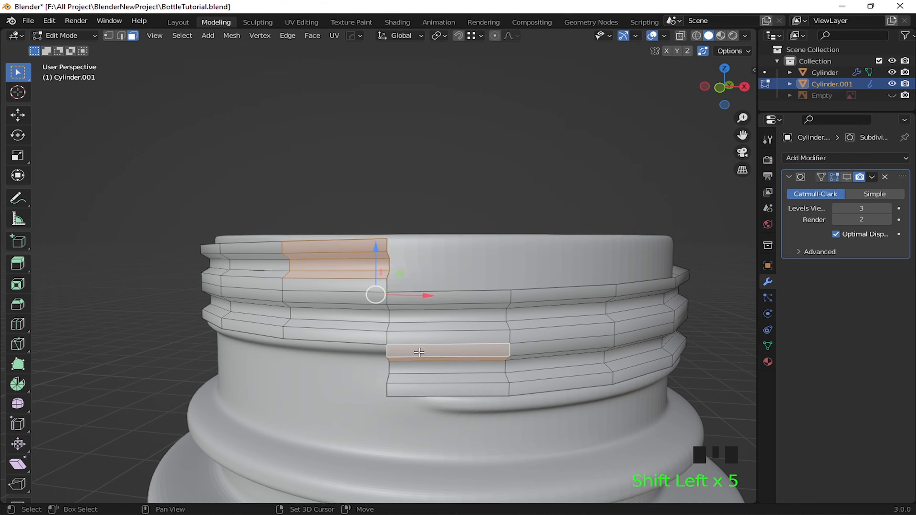
shift+click(423, 368)
shift+click(425, 379)
shift+click(425, 390)
mouse_move(426, 390)
middle_down()
mouse_move(506, 345)
mouse_move(516, 355)
middle_up()
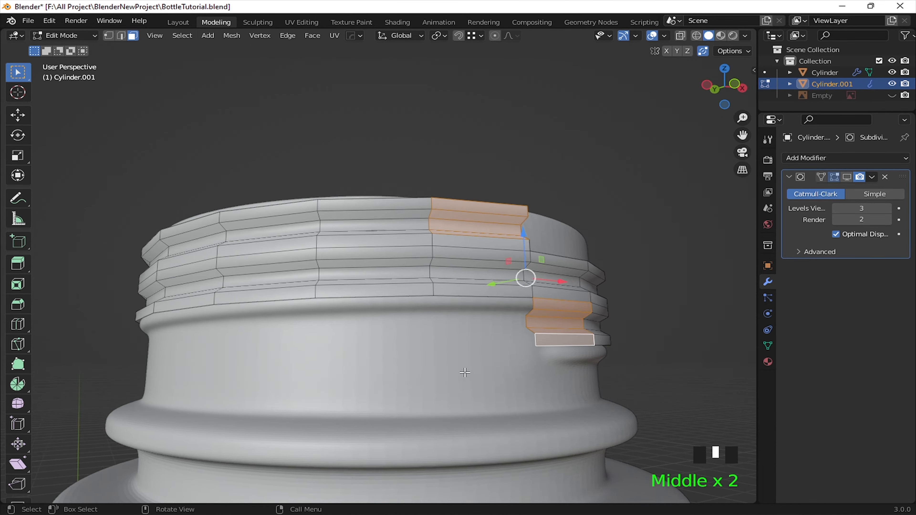
middle_drag(467, 370, 397, 390)
mouse_move(505, 375)
middle_down()
mouse_move(466, 374)
mouse_move(505, 357)
middle_up()
shift+click(335, 290)
middle_drag(427, 317, 461, 289)
key(x)
click(481, 312)
Step: Isolate the thread object in local view and shade it flat
key(Tab)
right_click(491, 256)
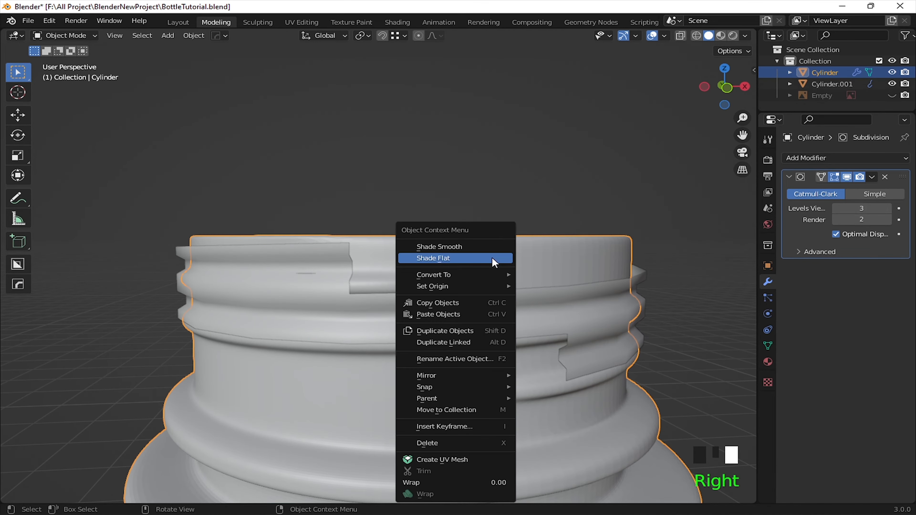
click(492, 257)
key(slash)
middle_drag(460, 308, 333, 273)
shift+middle_drag(334, 273, 329, 300)
right_click(431, 255)
click(431, 264)
shift+middle_drag(432, 288, 401, 328)
click(401, 327)
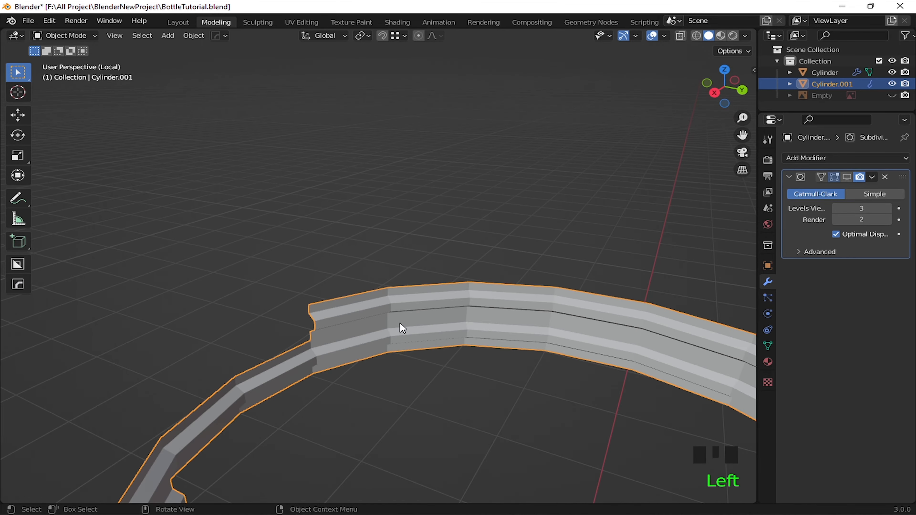
Step: Select the edges along the thread's upper border in Edit Mode and extrude them upward along Z
key(Tab)
click(285, 354)
click(361, 296)
scroll(361, 304, down, 3)
ctrl+click(443, 435)
ctrl+click(333, 312)
middle_drag(333, 312, 406, 347)
scroll(363, 317, up, 3)
key(e)
key(z)
click(410, 229)
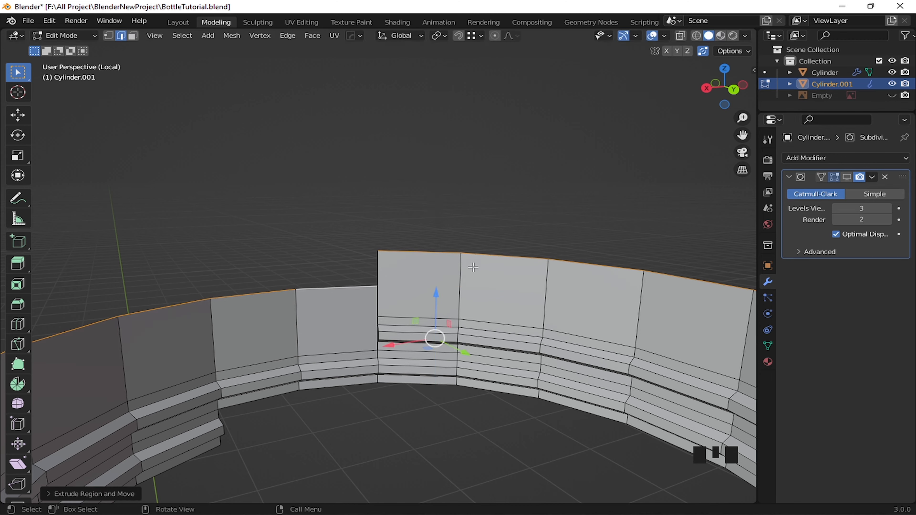
Step: Flatten the extruded top edges by scaling them to 0 on Z and lower them closer to the thread
key(s)
key(z)
key(0)
click(472, 267)
drag(442, 320, 448, 379)
middle_drag(458, 300, 516, 289)
Step: Add a loop cut around the extruded wall and slide it up to line up with the ridge's upper border edge
scroll(290, 364, up, 3)
scroll(290, 364, up, 3)
key(ctrl+r)
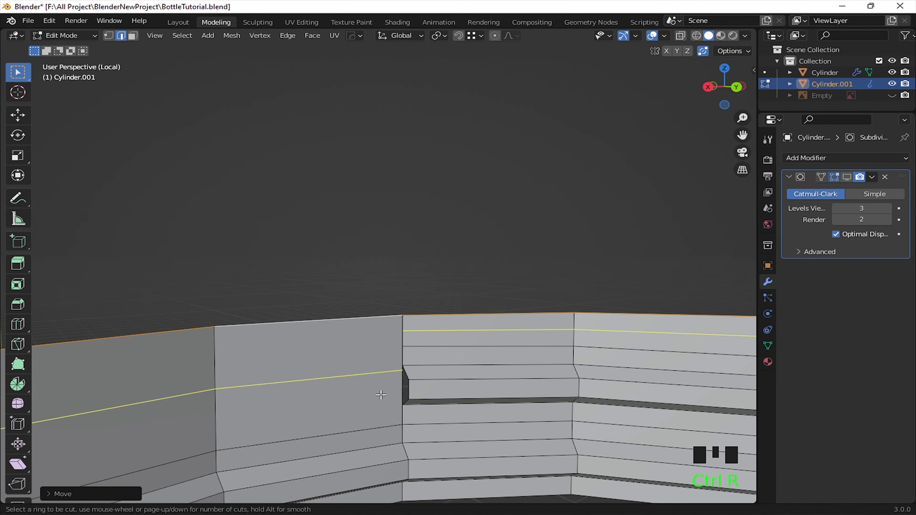
click(387, 388)
click(389, 362)
scroll(427, 370, up, 2)
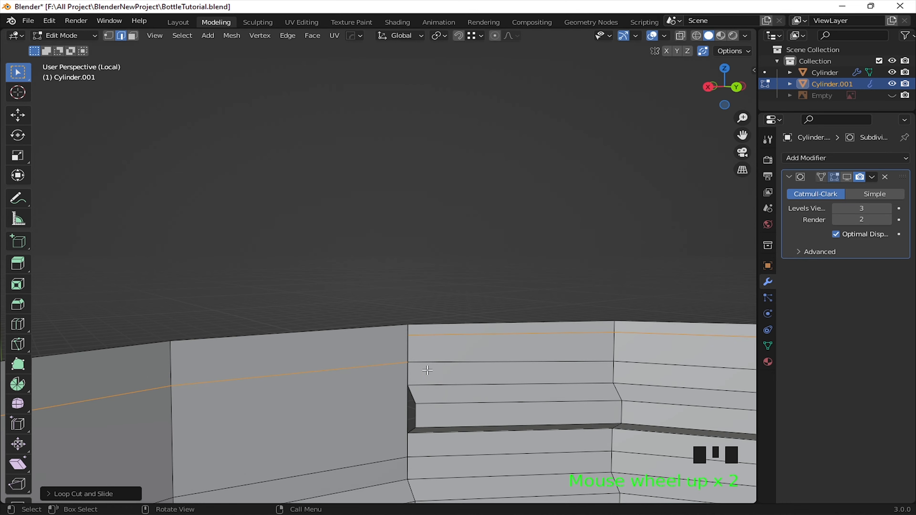
Step: Slide the new loop's vertex at the thread's upper end up its vertical edge close to the top border
drag(403, 362, 384, 358)
right_click(385, 358)
click(408, 337)
key(g)
key(g)
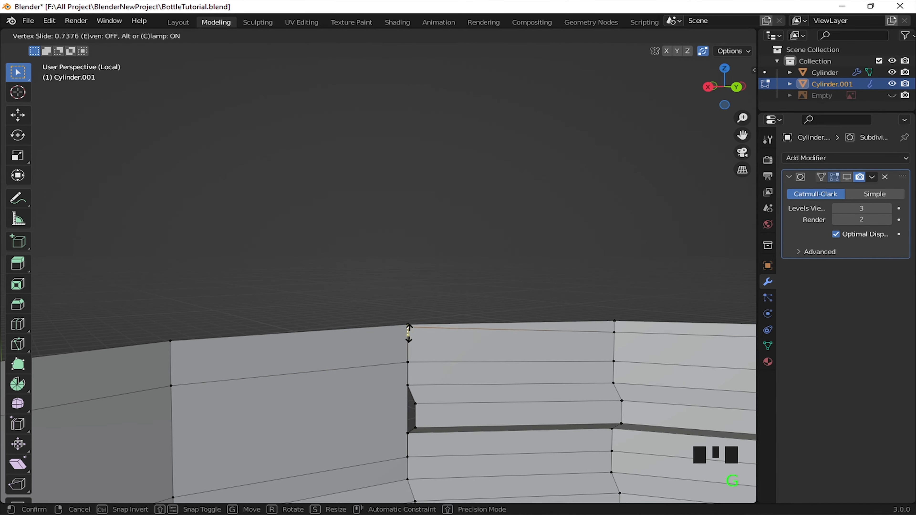
click(429, 286)
Step: Inset the wall face beside the upper thread end and delete the narrow side face adjoining the ridge
shift+middle_drag(429, 286, 546, 353)
click(419, 341)
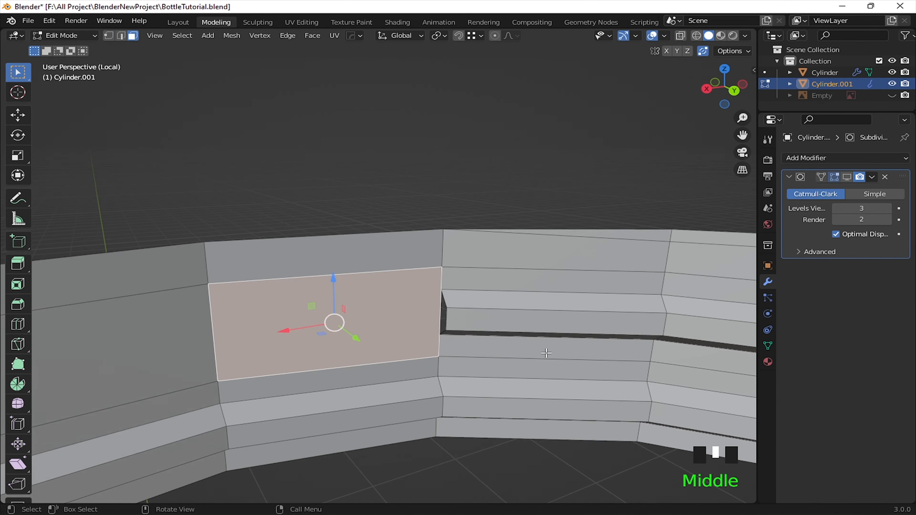
click(519, 333)
click(434, 310)
key(x)
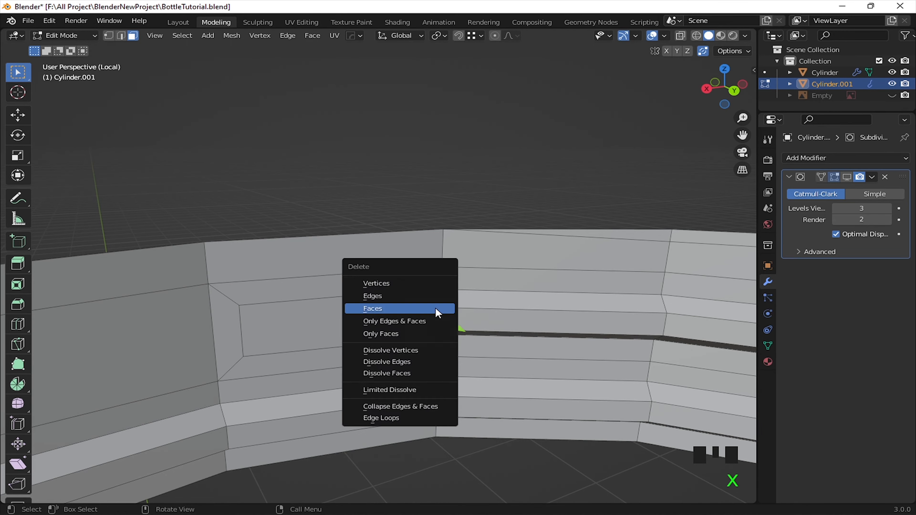
click(434, 308)
Step: Move the inset's upper and lower edges along Z to line up with the ridge and close the gap at the ridge end
click(317, 308)
key(2)
click(321, 298)
drag(321, 298, 321, 298)
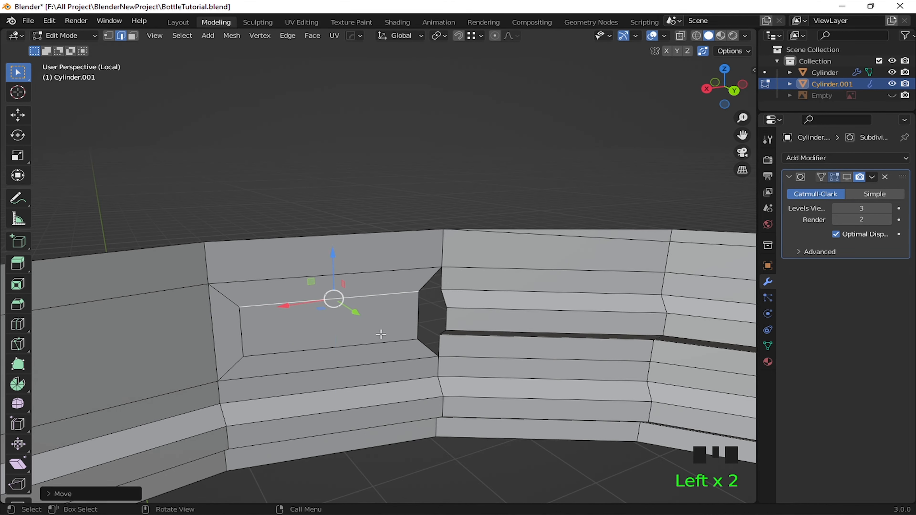
click(330, 348)
middle_drag(331, 348, 307, 299)
drag(301, 296, 327, 291)
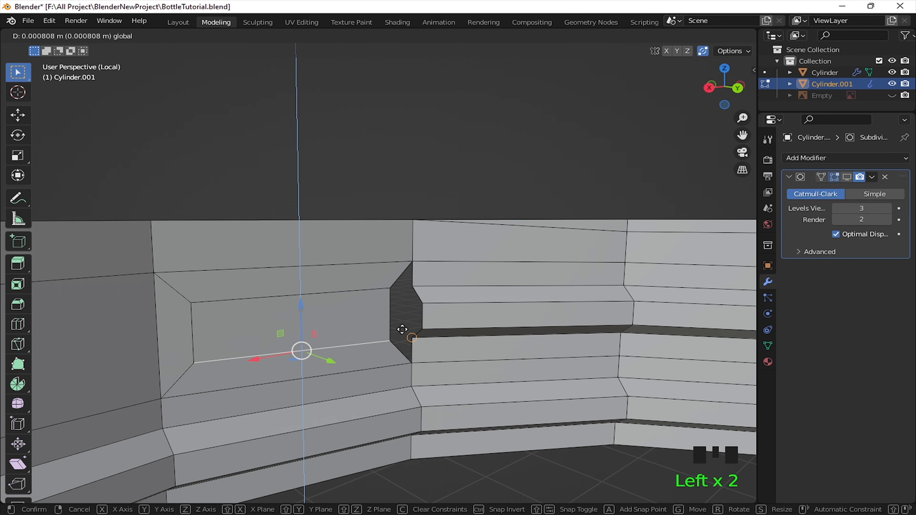
drag(402, 330, 402, 329)
middle_drag(402, 329, 431, 233)
drag(431, 233, 429, 288)
click(433, 287)
Step: Inset the inner face again and delete the small face between it and the ridge end
key(3)
click(352, 268)
key(i)
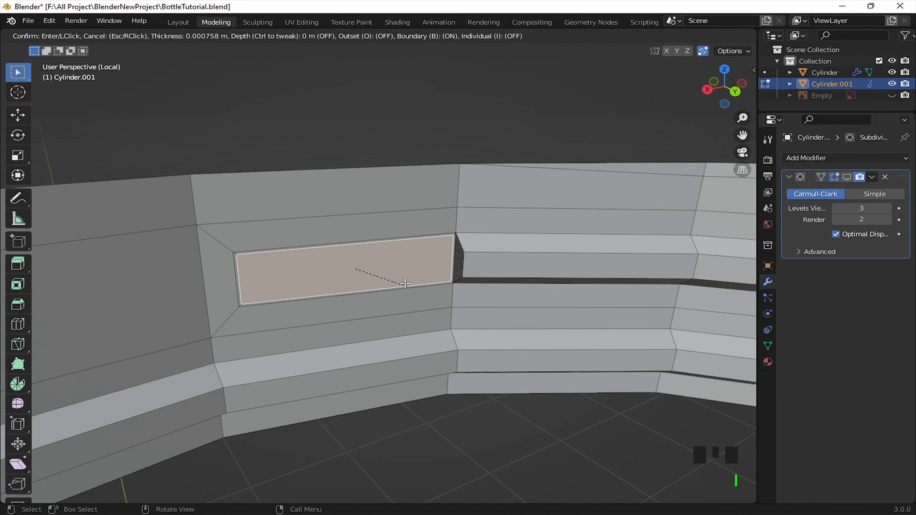
click(452, 260)
click(452, 260)
key(x)
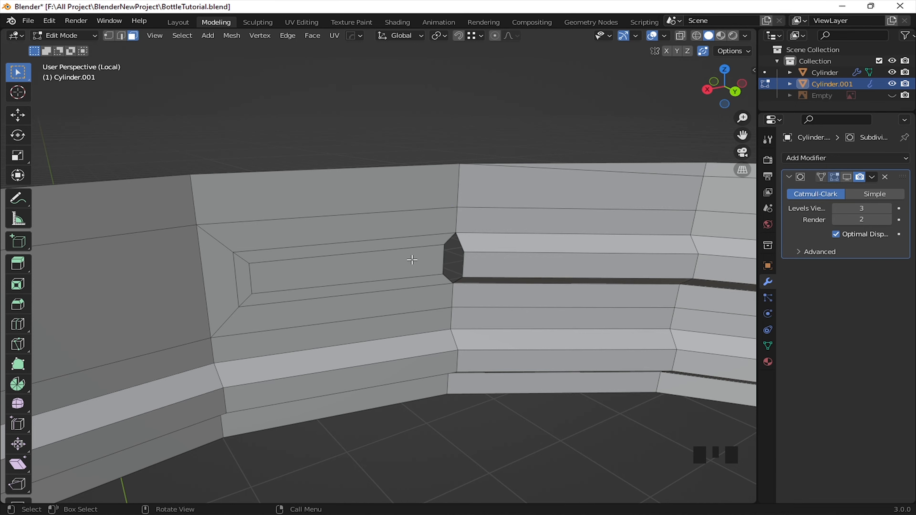
Step: Bring the inner face out to meet the ridge and slide its end vertices to taper the upper thread tip
click(382, 259)
middle_drag(382, 258, 360, 379)
click(418, 275)
key(1)
click(234, 360)
key(g)
key(g)
click(262, 343)
shift+middle_drag(361, 379, 454, 394)
drag(357, 324, 344, 317)
Step: Select the edges along the thread's lower border and extrude them downward
middle_drag(345, 317, 227, 330)
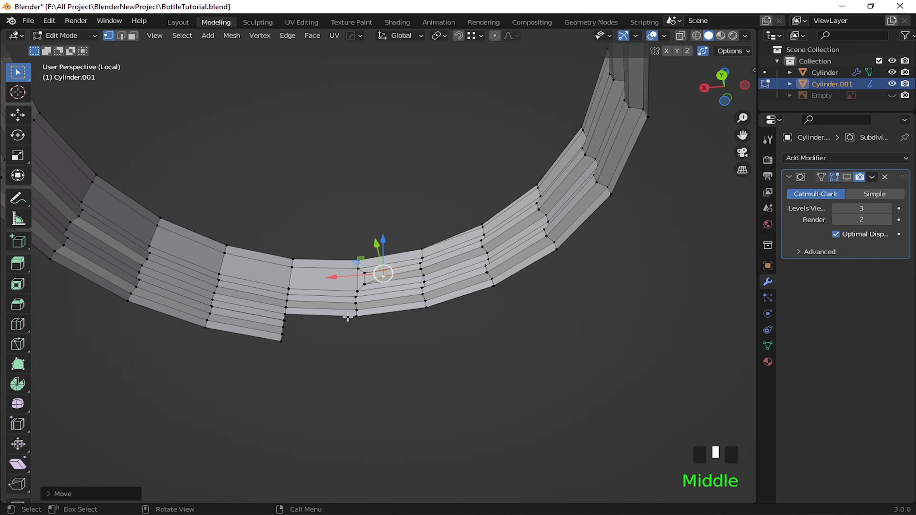
key(2)
ctrl+click(380, 298)
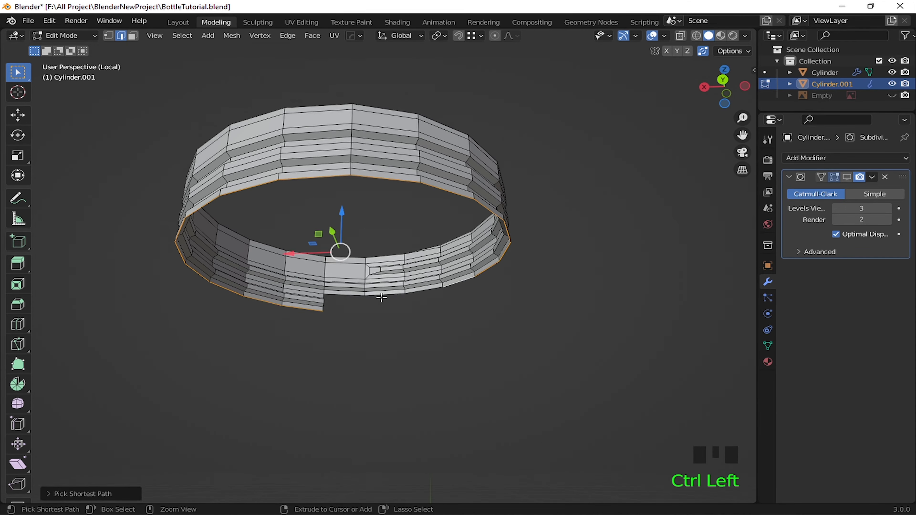
scroll(375, 297, up, 5)
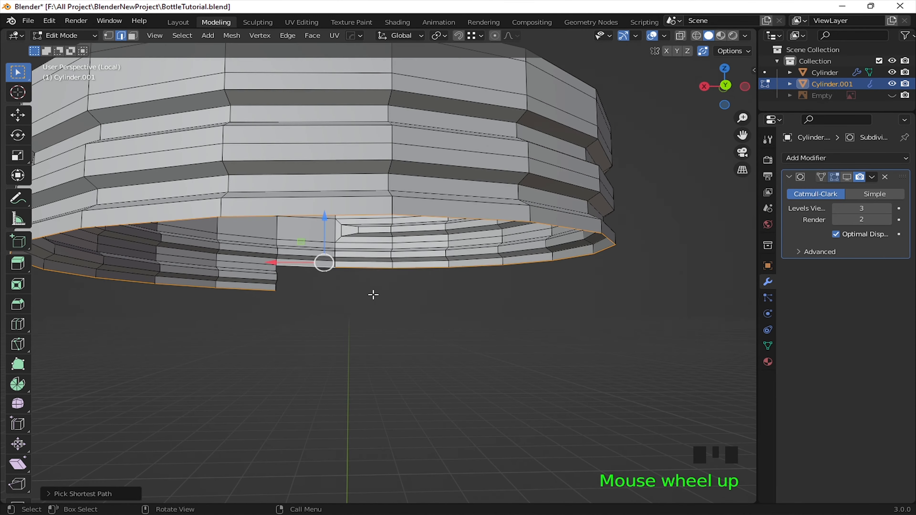
key(e)
click(339, 281)
middle_drag(340, 281, 391, 291)
Step: Flatten the extruded lower edges by scaling them and adjust their height along Z
key(s)
click(366, 313)
scroll(366, 327, up, 3)
key(g)
key(z)
click(430, 385)
Step: Add a loop cut around the lower wall and slide its vertex at the thread end down toward the bottom border
scroll(430, 385, up, 3)
click(492, 261)
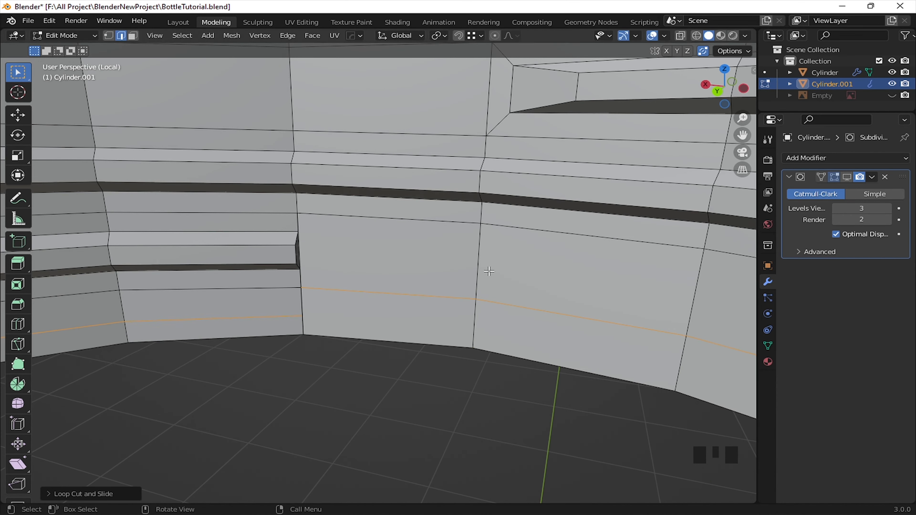
scroll(489, 272, up, 2)
key(1)
click(269, 293)
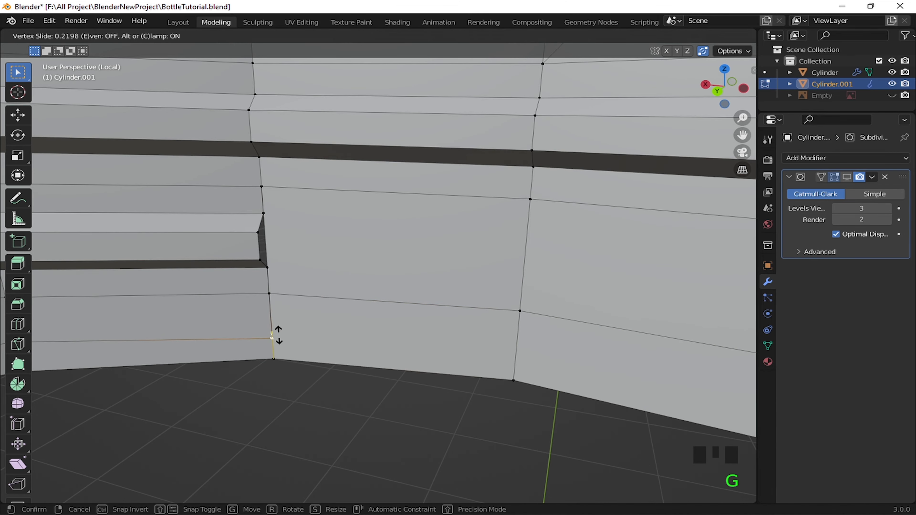
click(279, 336)
Step: Inset the wall face beside the lower thread end and delete the side face adjoining the ridge
shift+middle_drag(279, 336, 325, 310)
key(3)
click(361, 274)
middle_drag(361, 274, 492, 305)
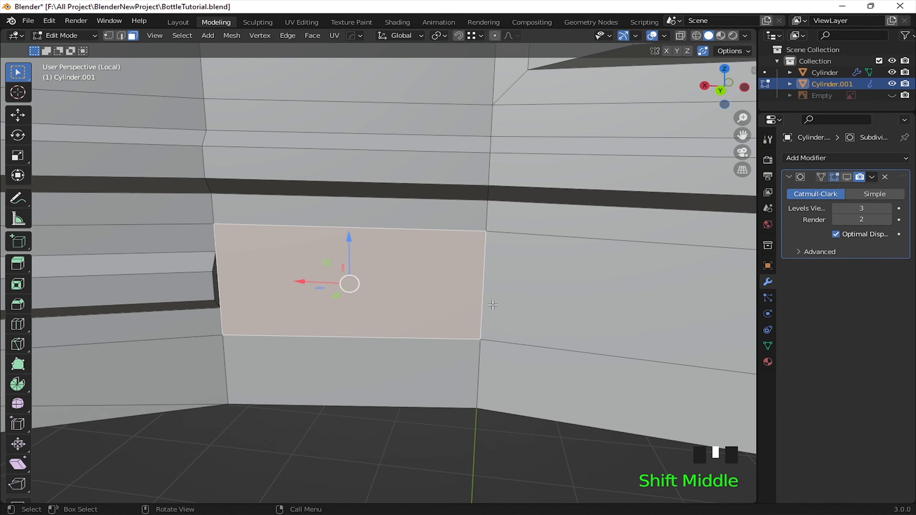
key(i)
key(x)
click(235, 268)
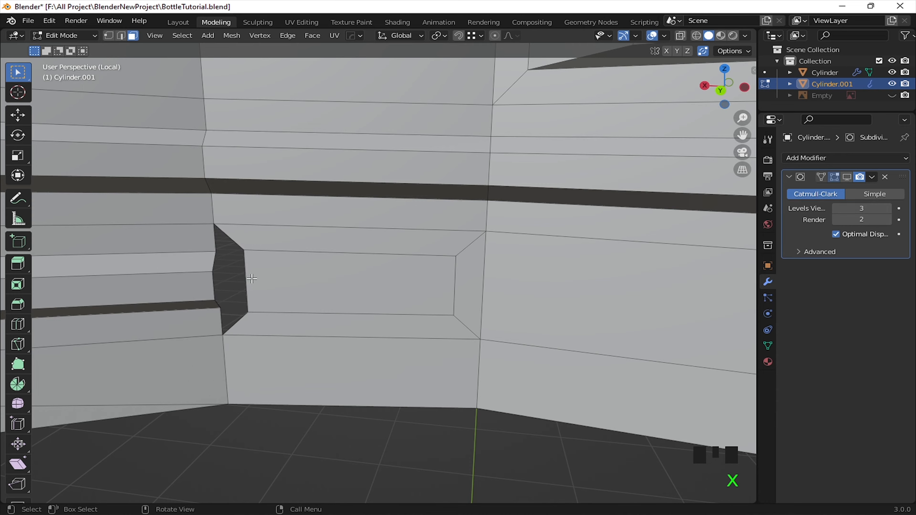
Step: Move the lower inset's horizontal edges along Z to match the ridge's borders and close the gap at its end
middle_drag(264, 268, 311, 261)
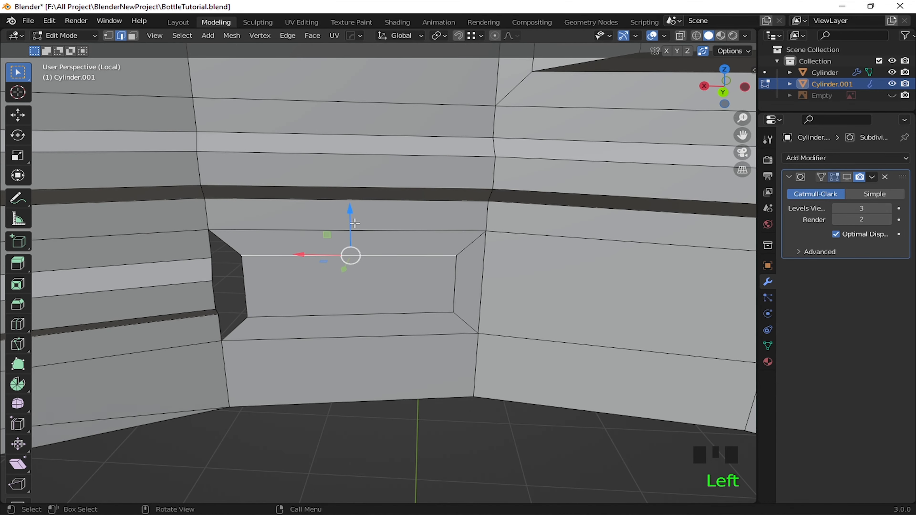
click(217, 254)
click(226, 313)
click(220, 313)
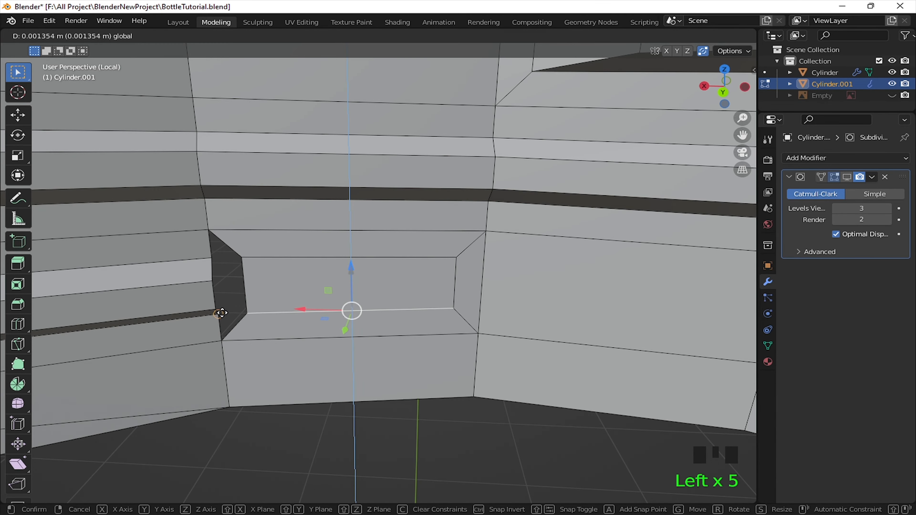
click(246, 265)
drag(254, 263, 223, 317)
click(211, 260)
middle_drag(223, 318, 263, 315)
Step: Inset the aligned face slightly, extrude it outward to the ridge's depth, and delete the end face next to the ridge
key(3)
click(318, 309)
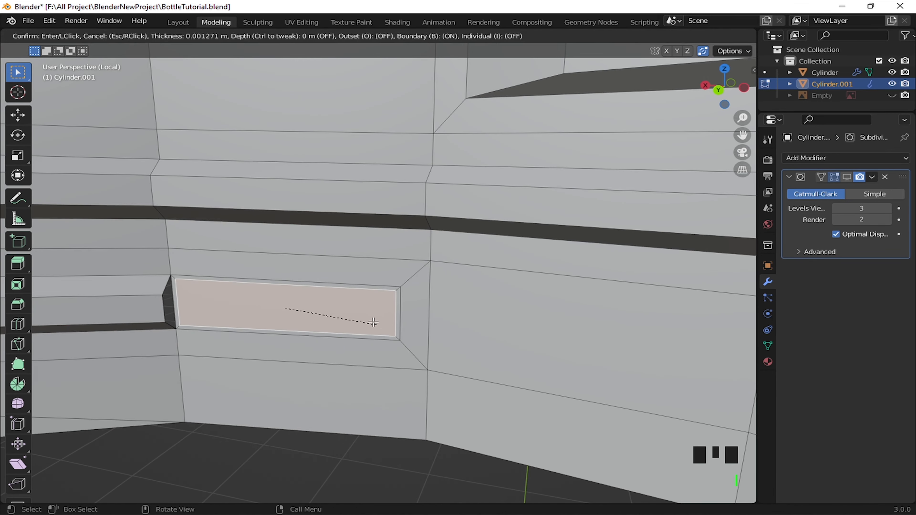
click(368, 321)
key(e)
click(198, 297)
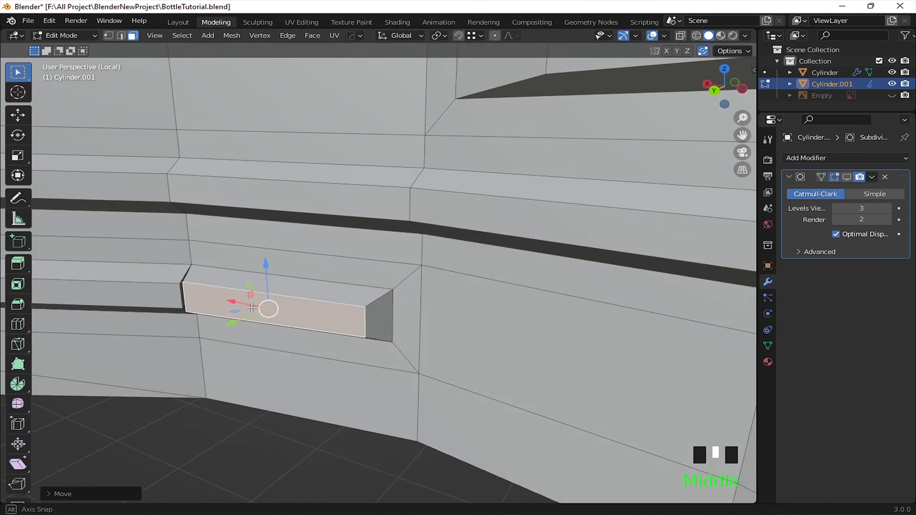
middle_drag(198, 296, 253, 300)
key(x)
click(176, 295)
Step: Join the extruded section's open end vertices to the matching vertices of the lower ridge
middle_drag(176, 294, 204, 255)
key(1)
click(184, 276)
drag(205, 256, 200, 317)
Step: Slide the lower thread tip's two outer vertices back along the ridge and move them about 0.0027 m inward along Y
middle_drag(199, 316, 479, 272)
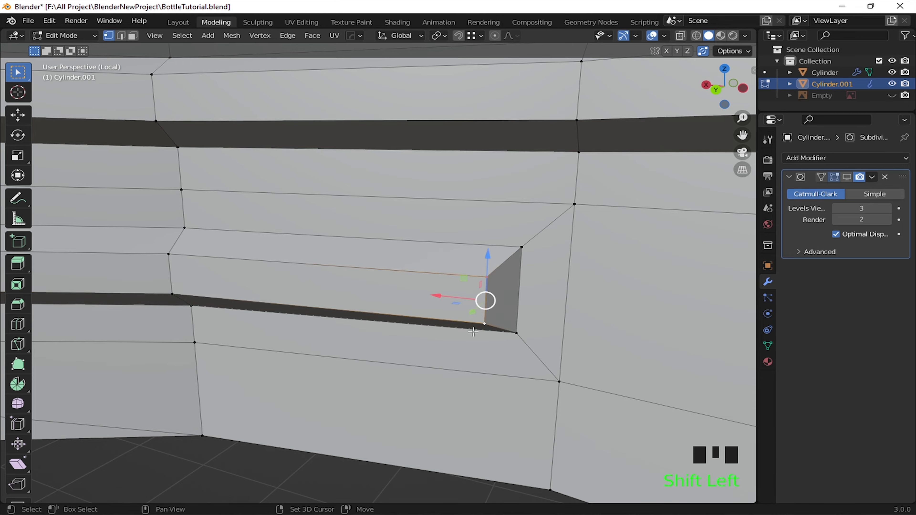
middle_drag(473, 331, 490, 376)
key(g)
key(g)
click(375, 368)
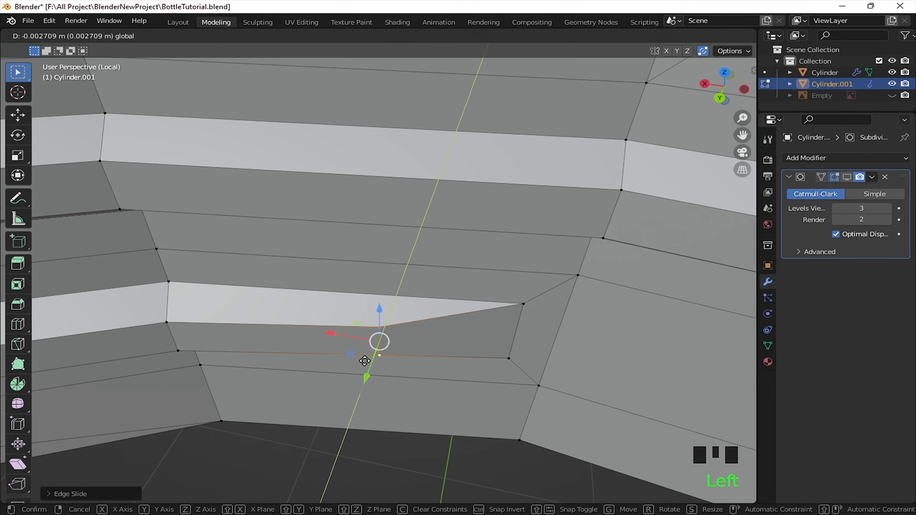
click(364, 361)
Step: Return to Object Mode, exit local view, and turn the thread ring's Subdivision modifier back on in the viewport
scroll(365, 361, down, 3)
middle_drag(364, 361, 410, 269)
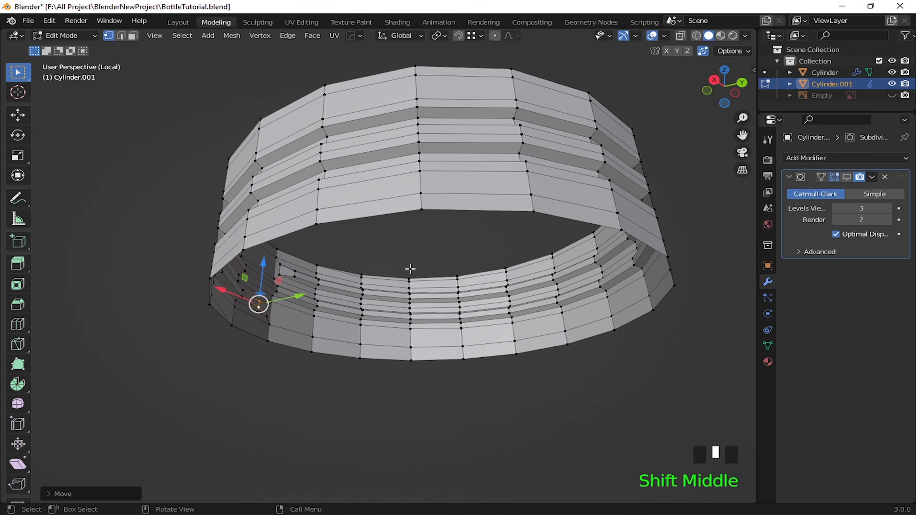
middle_drag(472, 268, 574, 320)
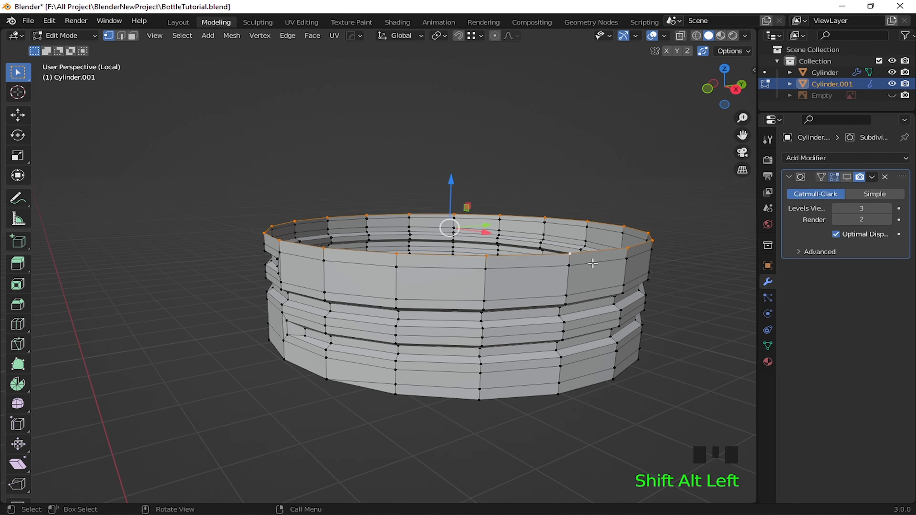
middle_drag(593, 263, 553, 262)
key(Tab)
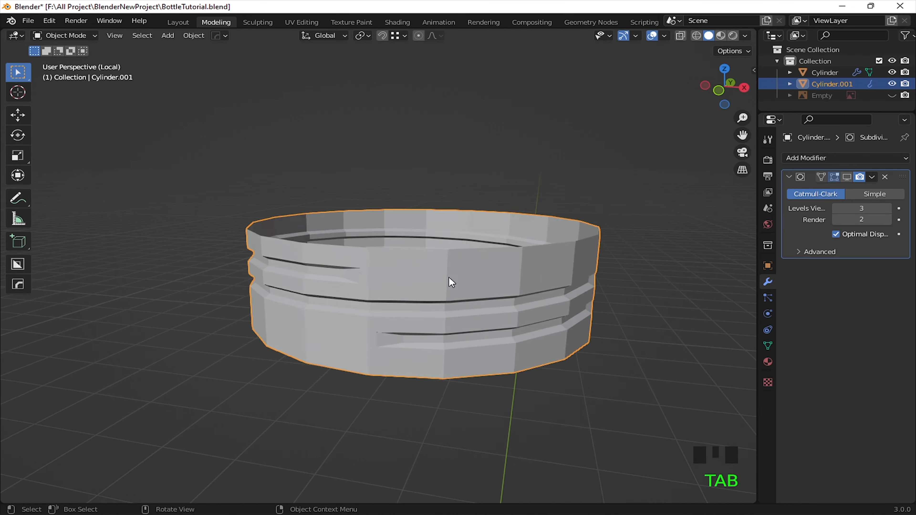
middle_drag(451, 283, 665, 313)
key(slash)
click(667, 311)
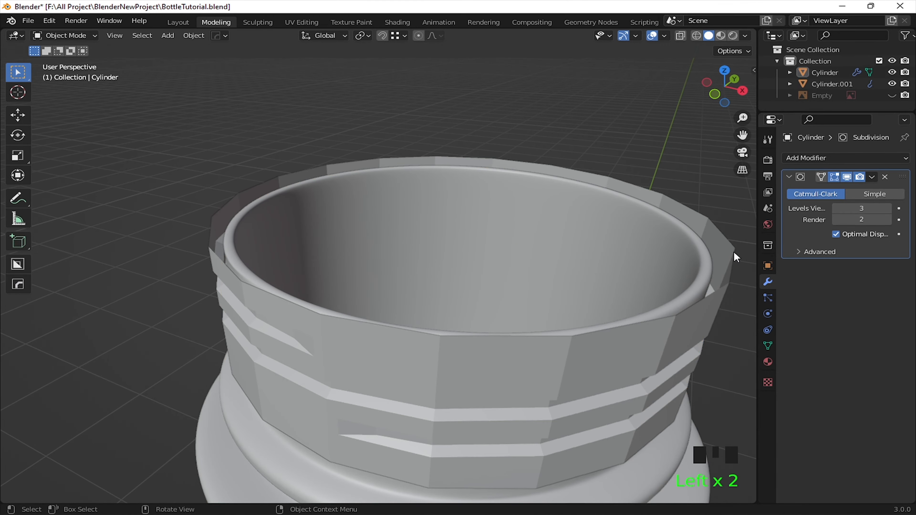
click(847, 178)
middle_drag(574, 253, 390, 321)
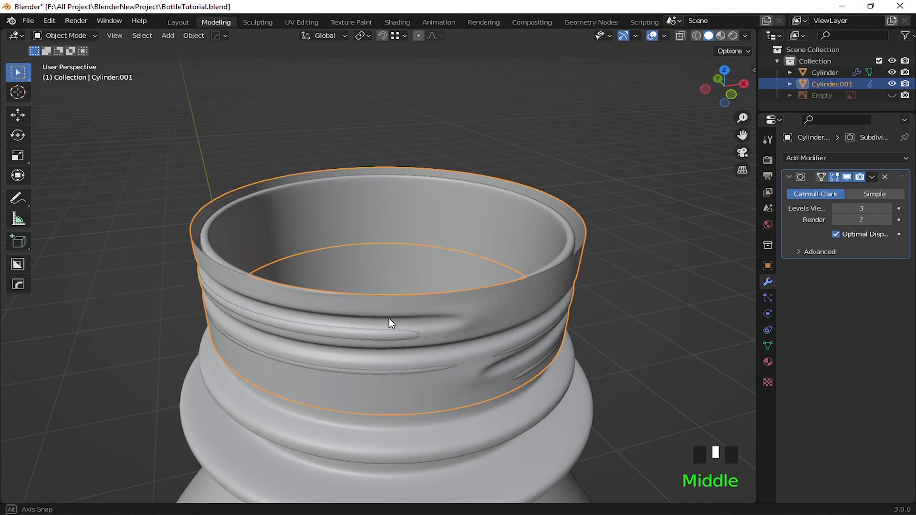
Step: Scale the thread ring's whole mesh in Edit Mode with Z locked so it fits around the bottle neck
click(434, 345)
key(Tab)
click(451, 336)
key(Tab)
key(s)
key(shift+z)
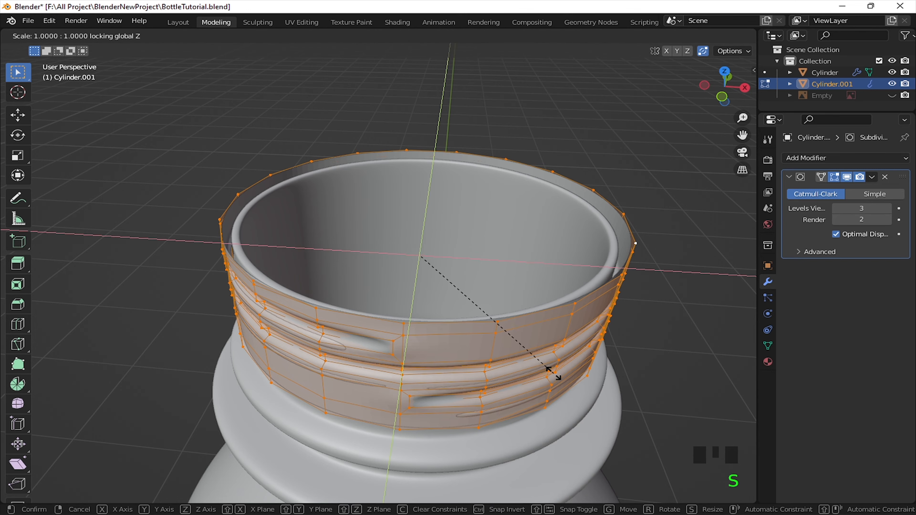
click(565, 368)
key(Tab)
click(591, 414)
scroll(525, 279, down, 2)
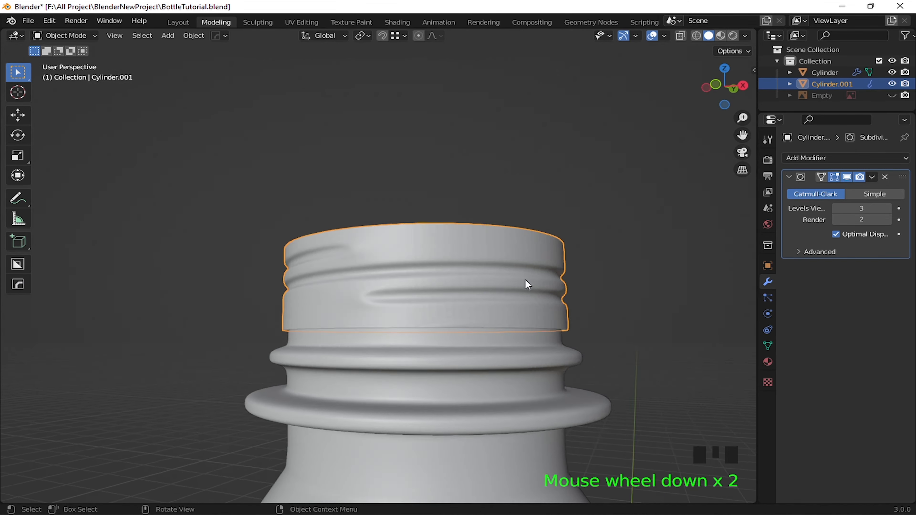
click(482, 312)
click(546, 295)
middle_drag(546, 294, 575, 268)
key(g)
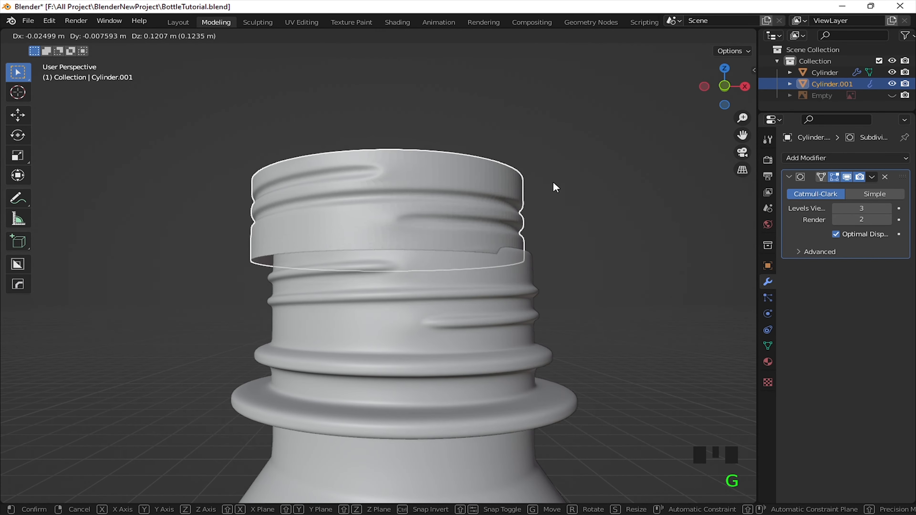
key(Escape)
middle_drag(552, 189, 563, 291)
Step: Select the ring's top border loop and extrude it upward about 0.011 m along Z, using a wireframe side view
key(Tab)
click(510, 261)
scroll(519, 262, up, 2)
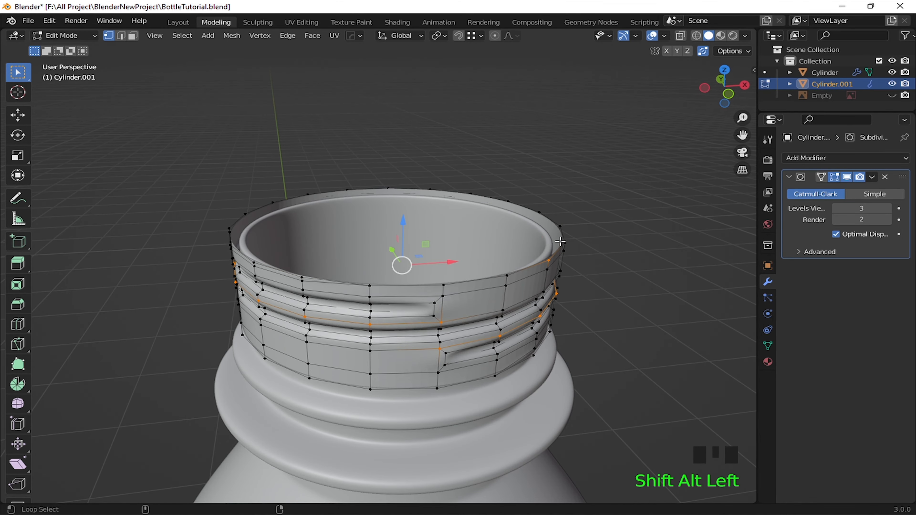
middle_drag(560, 242, 565, 241)
key(KP_3)
key(shift+z)
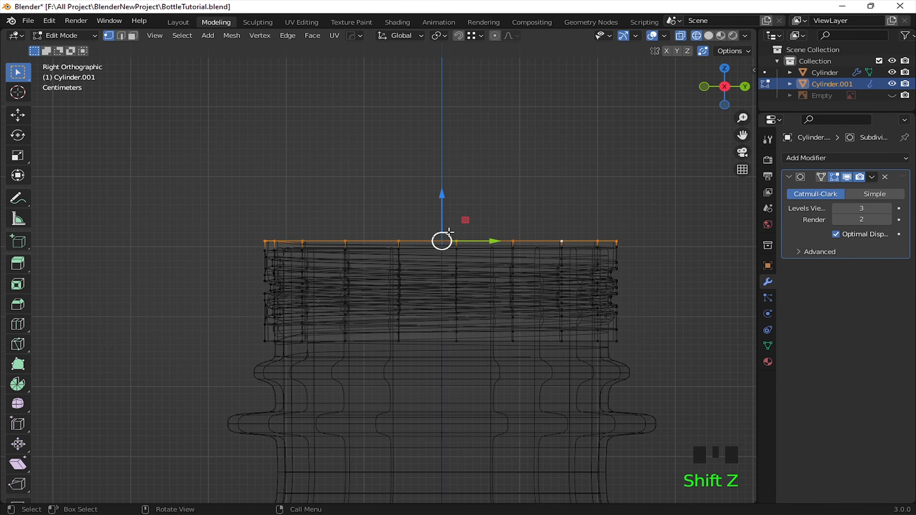
drag(441, 199, 443, 189)
right_click(443, 190)
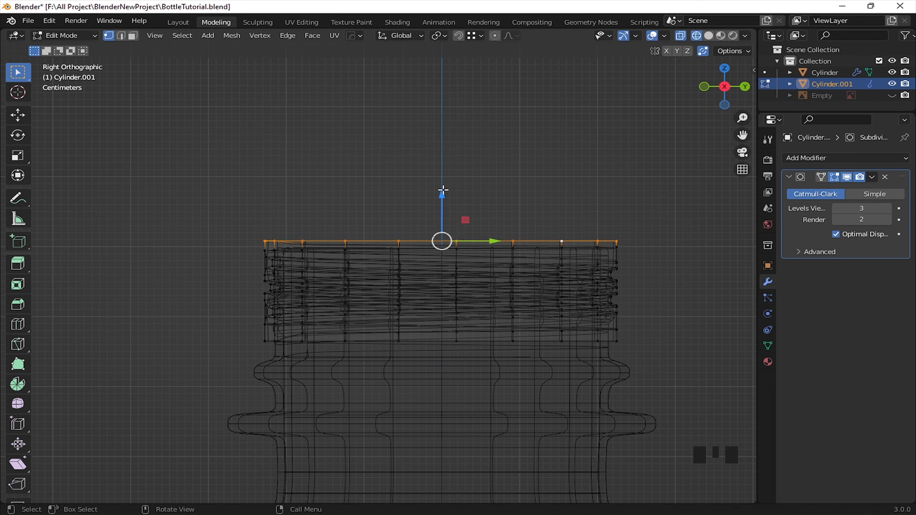
key(e)
drag(442, 196, 443, 188)
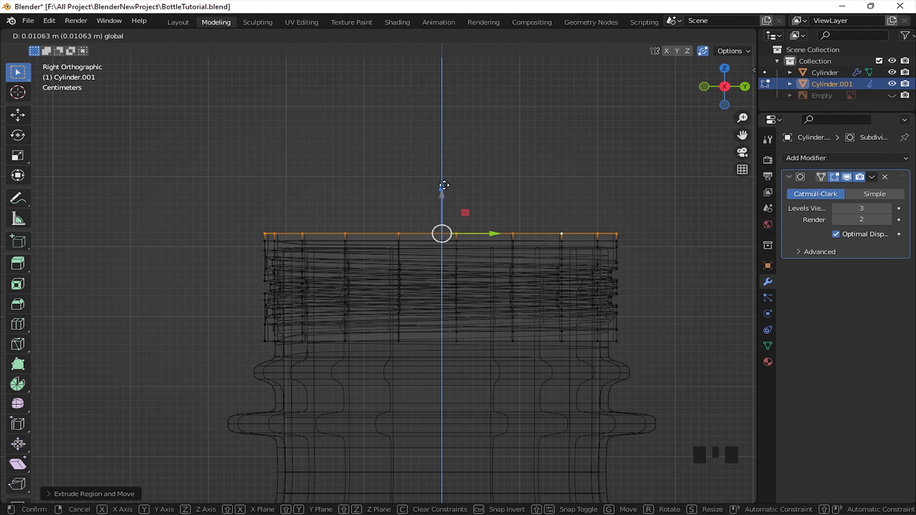
drag(445, 186, 446, 186)
Step: Extrude the ring's top border loop again and scale it inward to form a flat rim over the bottle mouth
middle_drag(486, 246, 634, 272)
scroll(613, 239, up, 2)
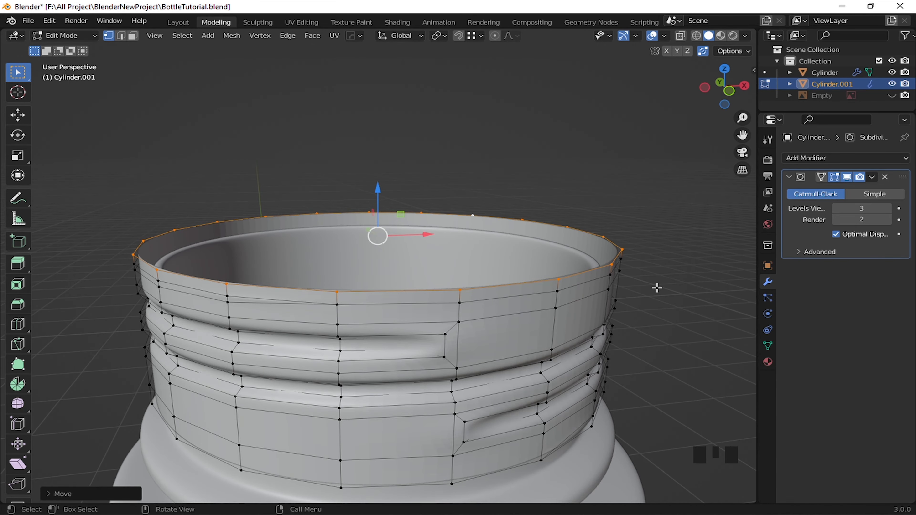
key(e)
key(s)
click(618, 281)
middle_drag(624, 278, 529, 333)
key(KP_7)
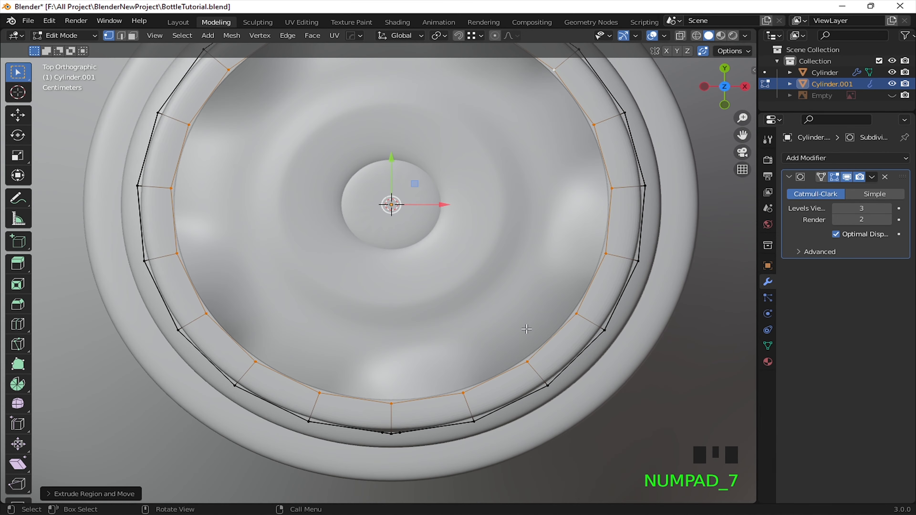
click(660, 352)
middle_drag(497, 266, 579, 322)
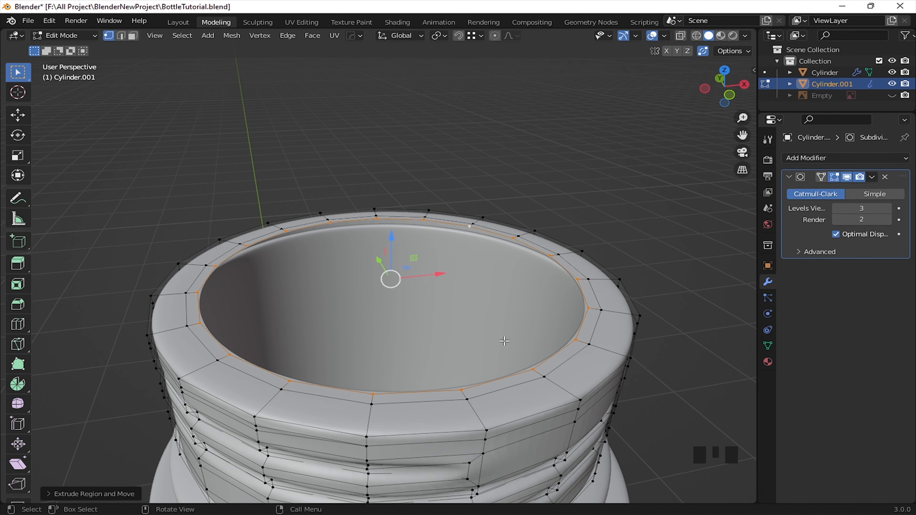
Step: Extrude the rim's inner border loop and scale it inward twice to narrow the opening over the bottle mouth
key(s)
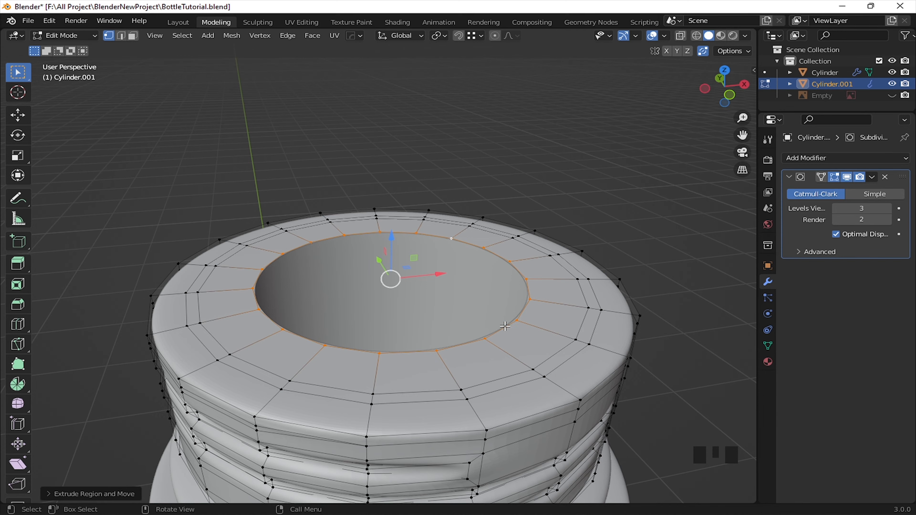
key(e)
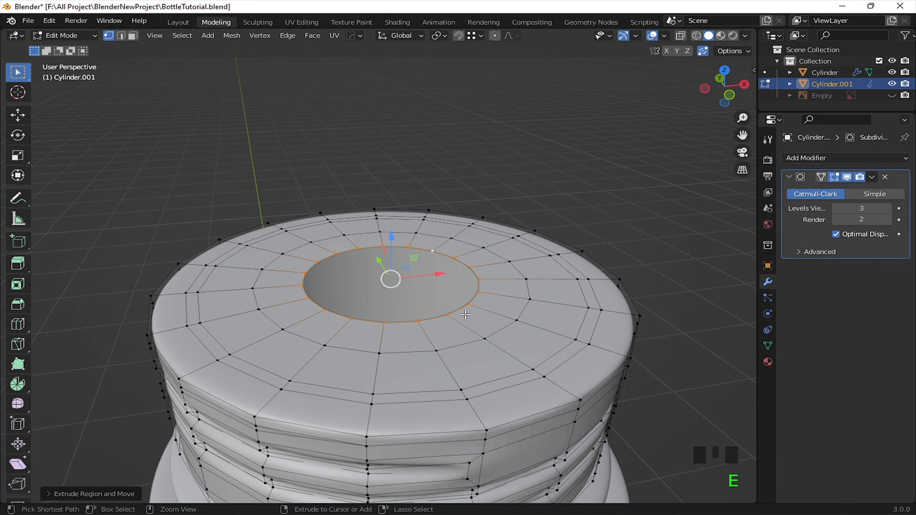
middle_drag(466, 315, 499, 369)
Step: Select the narrow face ring near the top's outer edge, inset it, and extrude it down about 0.011 m as a groove
click(499, 369)
alt+click(504, 370)
scroll(505, 372, up, 1)
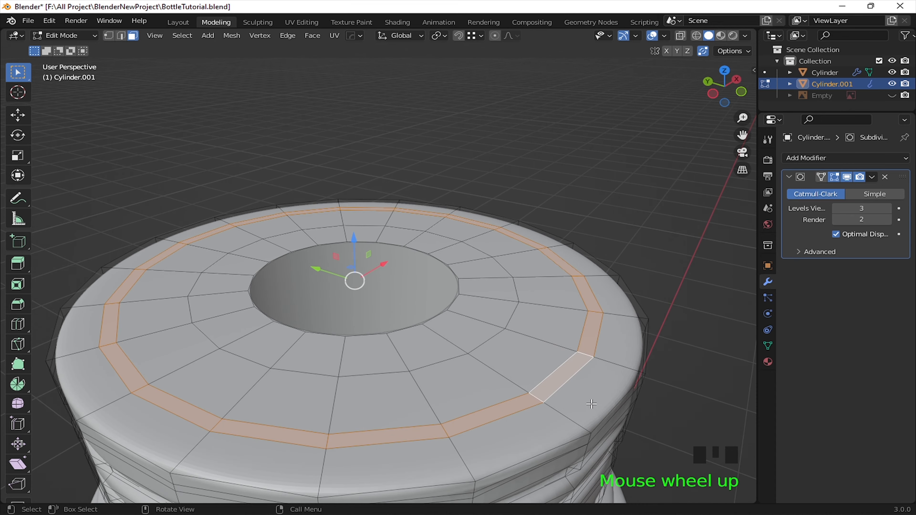
key(i)
key(e)
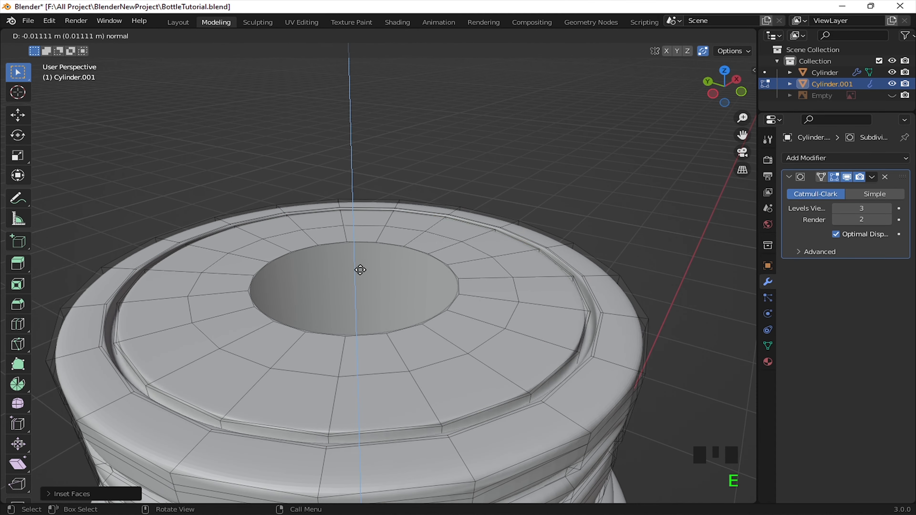
click(359, 282)
middle_drag(359, 281, 367, 320)
key(e)
key(Tab)
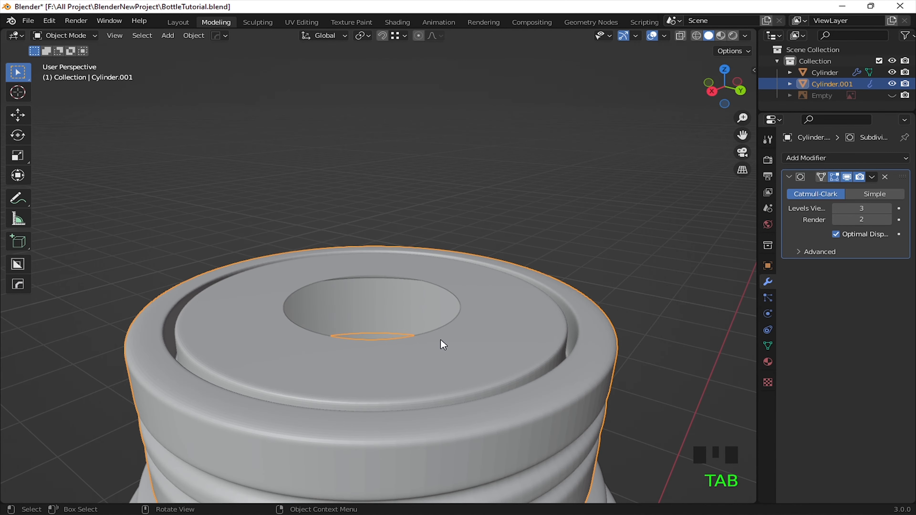
Step: In local view, shift the groove's face ring slightly along Z from the underside and inset it
key(slash)
middle_drag(457, 349, 446, 293)
key(Tab)
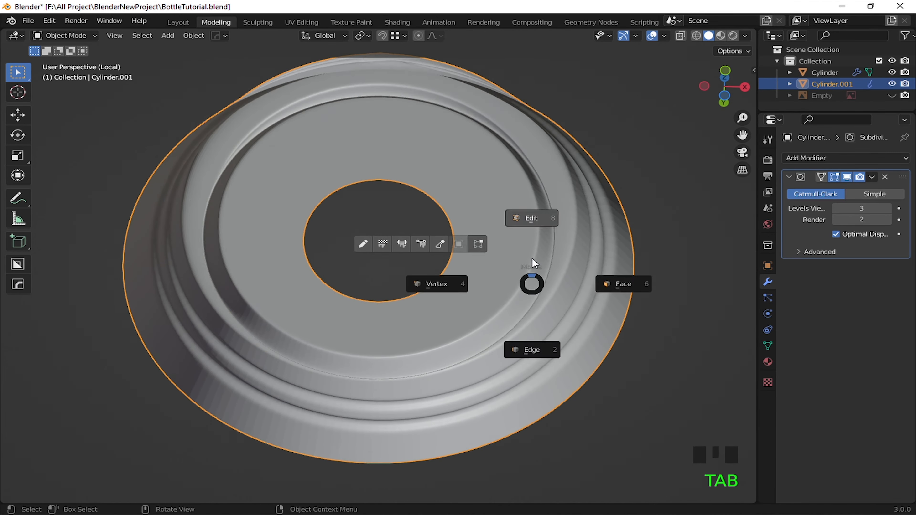
middle_drag(532, 283, 591, 292)
click(537, 288)
click(539, 288)
scroll(538, 273, up, 2)
key(ctrl+z)
drag(377, 213, 377, 215)
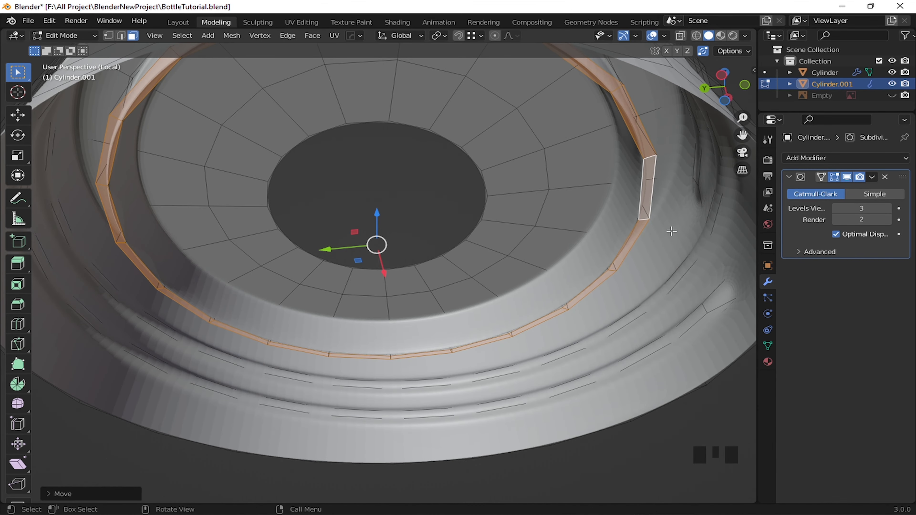
key(i)
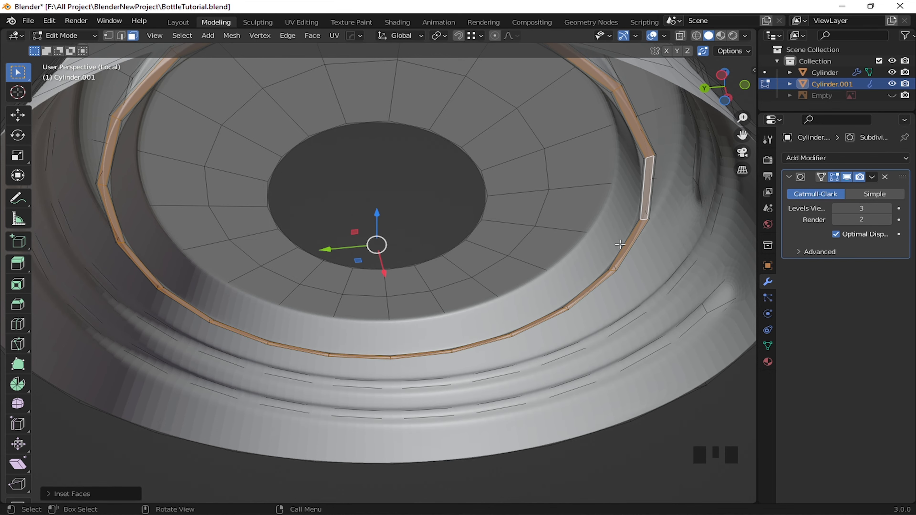
click(625, 235)
Step: Shade the ring smooth in Object Mode, then return to Edit Mode with its top in view
key(Tab)
click(624, 177)
scroll(614, 187, down, 3)
middle_drag(569, 207, 505, 240)
right_click(478, 253)
click(475, 245)
mouse_move(537, 267)
middle_down()
mouse_move(567, 279)
mouse_move(482, 300)
middle_up()
click(482, 300)
key(Tab)
click(484, 285)
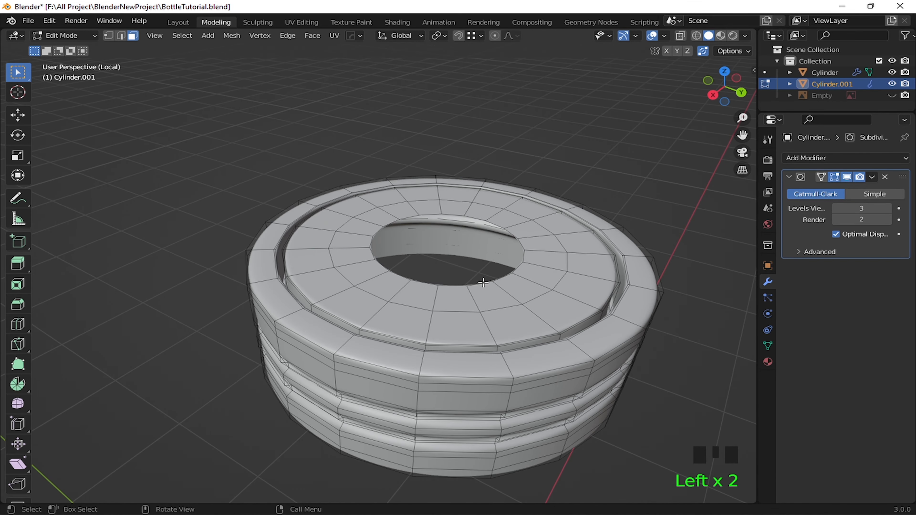
Step: Close the hole in the ring's top by merging its border loop at the center
key(2)
alt+shift+click(484, 283)
key(m)
click(451, 240)
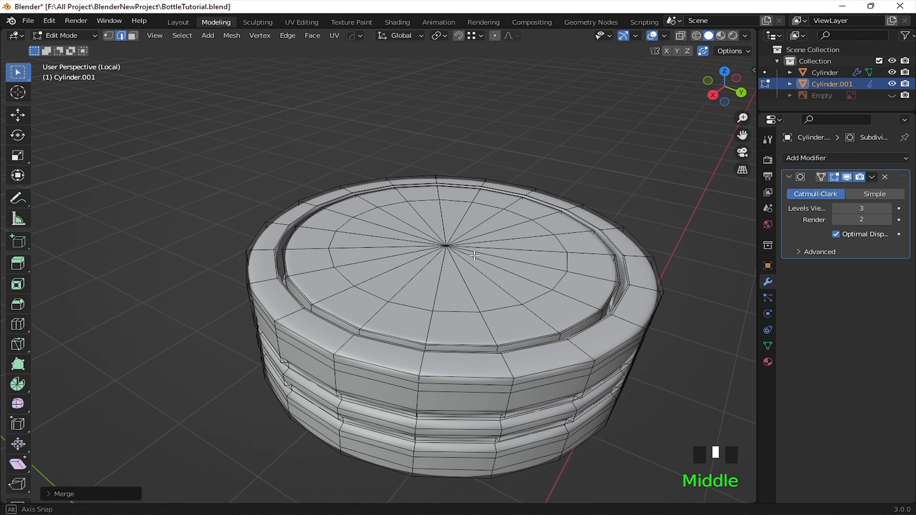
middle_drag(454, 252, 539, 294)
key(Tab)
Step: Extrude the ring's bottom border loop down about 0.021 m and widen it outward with Z locked to form a flange
scroll(539, 293, down, 4)
scroll(444, 336, up, 2)
shift+middle_drag(443, 336, 503, 312)
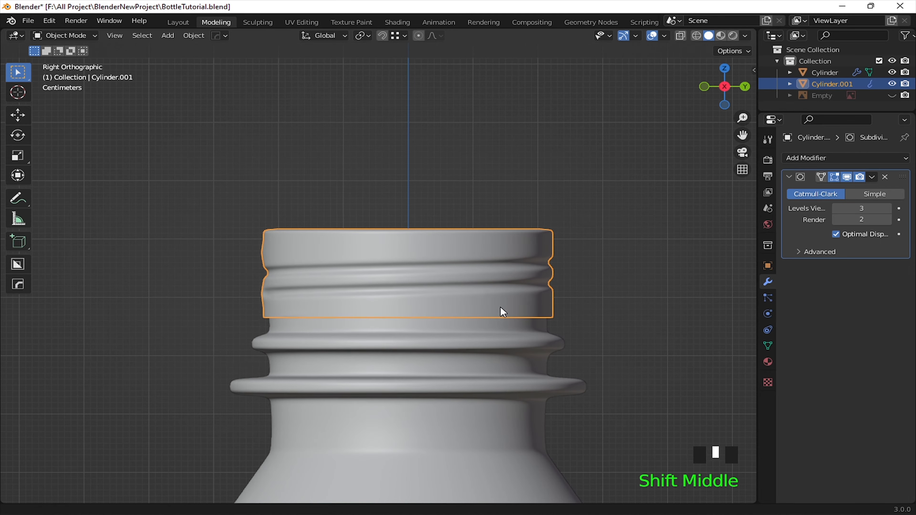
key(Tab)
click(476, 318)
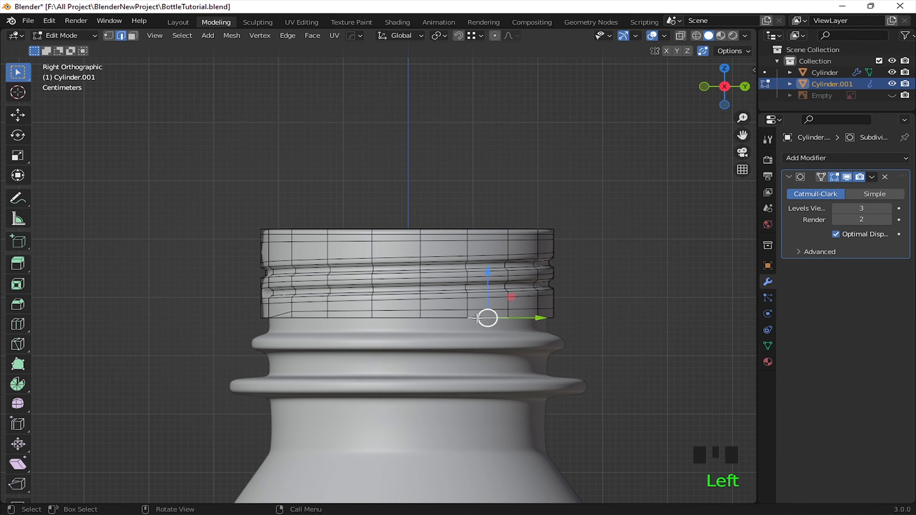
click(462, 327)
drag(409, 282, 413, 288)
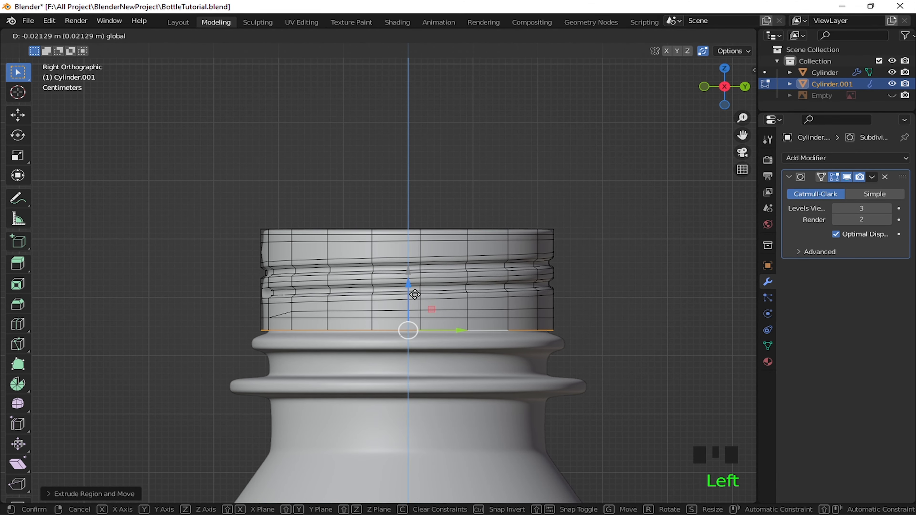
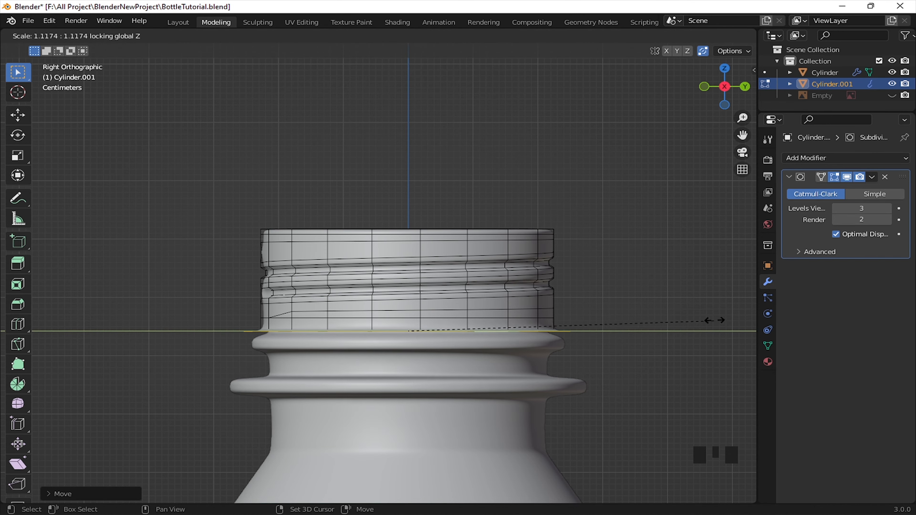
shift+middle_drag(527, 340, 577, 362)
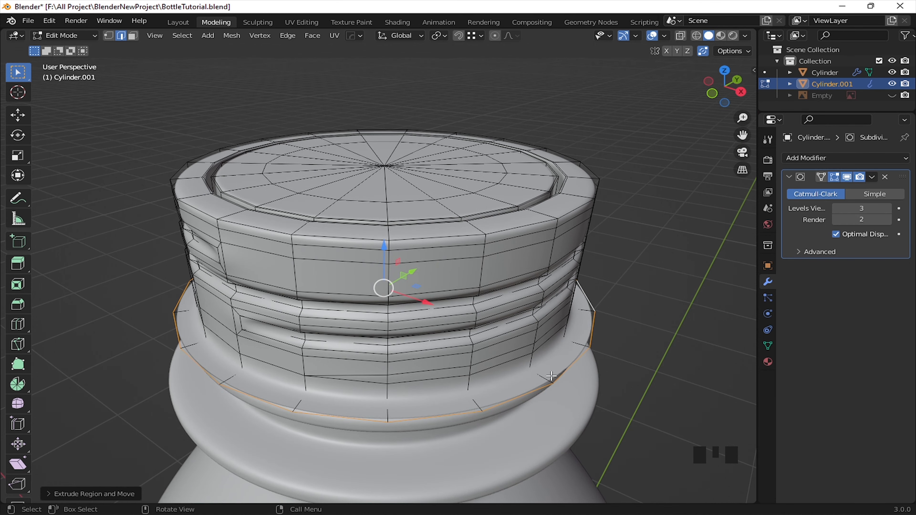
Step: Extrude the flange's outer loop upward in side view until the new outer wall rises above the threaded ring
key(KP_3)
click(547, 267)
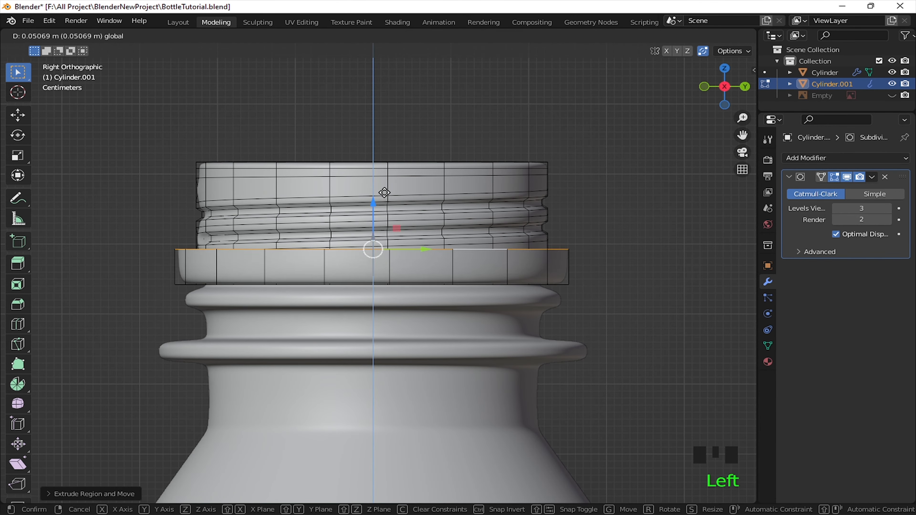
mouse_move(378, 247)
mouse_down()
mouse_move(379, 94)
mouse_move(379, 109)
mouse_up()
key(shift+z)
key(shift+z)
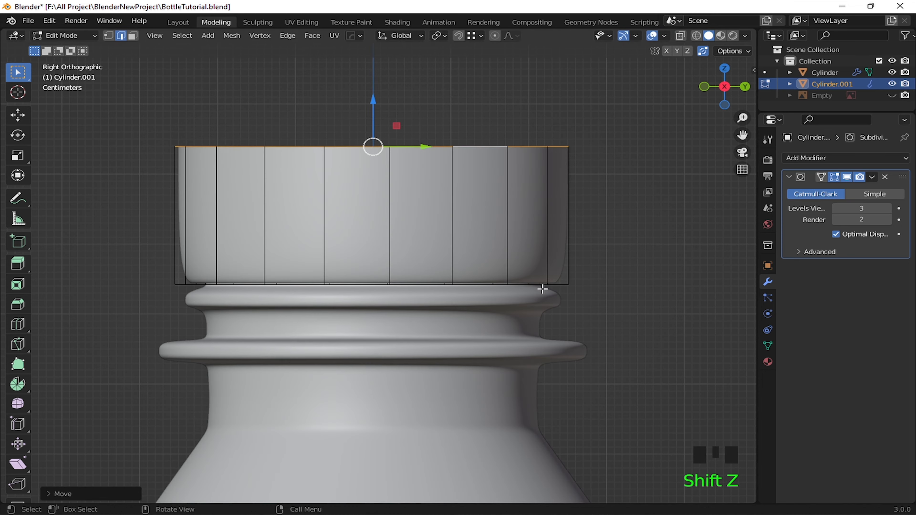
Step: Bevel the edge loops at the outer wall's bottom and look at the result in Object Mode
click(563, 224)
click(599, 297)
middle_drag(599, 296, 482, 268)
alt+shift+click(580, 267)
alt+shift+click(581, 267)
alt+shift+click(581, 267)
key(ctrl+b)
scroll(598, 277, up, 1)
key(Tab)
click(483, 268)
click(509, 239)
key(Tab)
shift+middle_drag(509, 239, 552, 303)
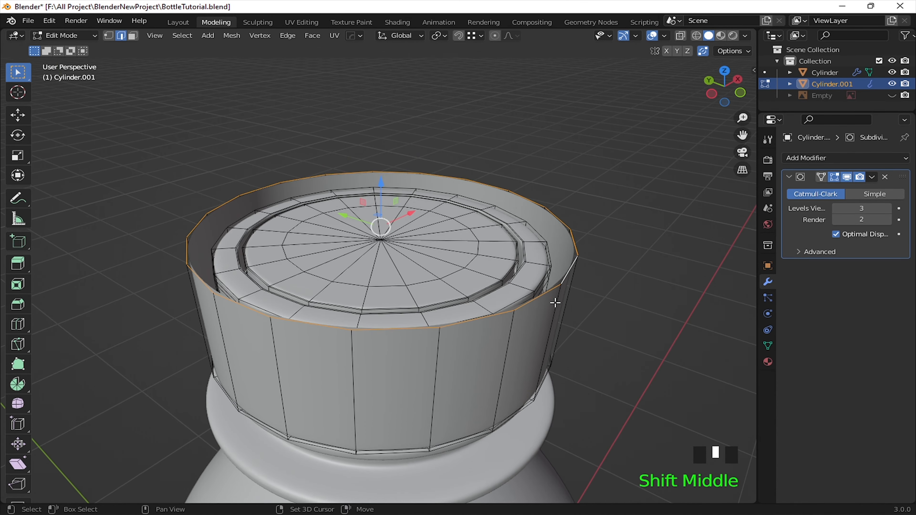
Step: Extrude the outer wall's top border loop inward by scaling and close the cap's top at the center
alt+click(555, 279)
key(e)
key(s)
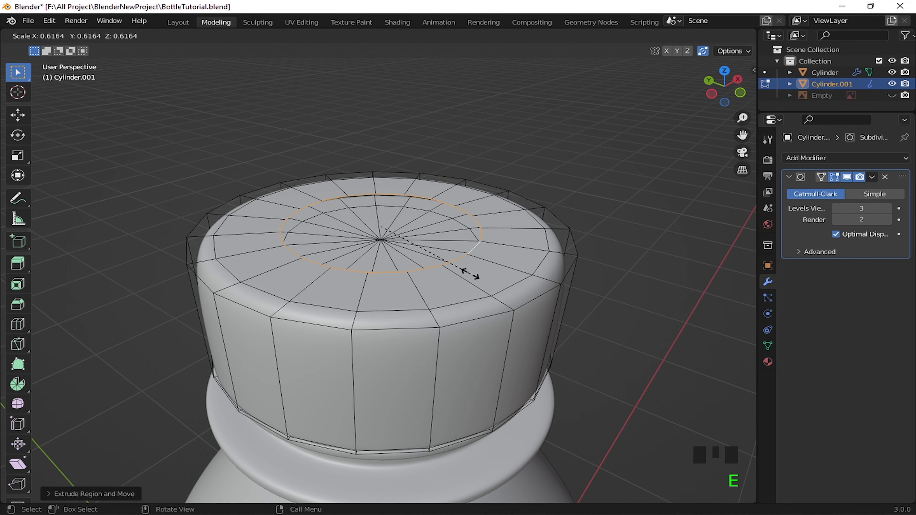
click(471, 273)
middle_drag(471, 273, 582, 295)
key(s)
Step: Bevel the cap's top outer edge loop and return to Object Mode to view it on the bottle
key(ctrl+b)
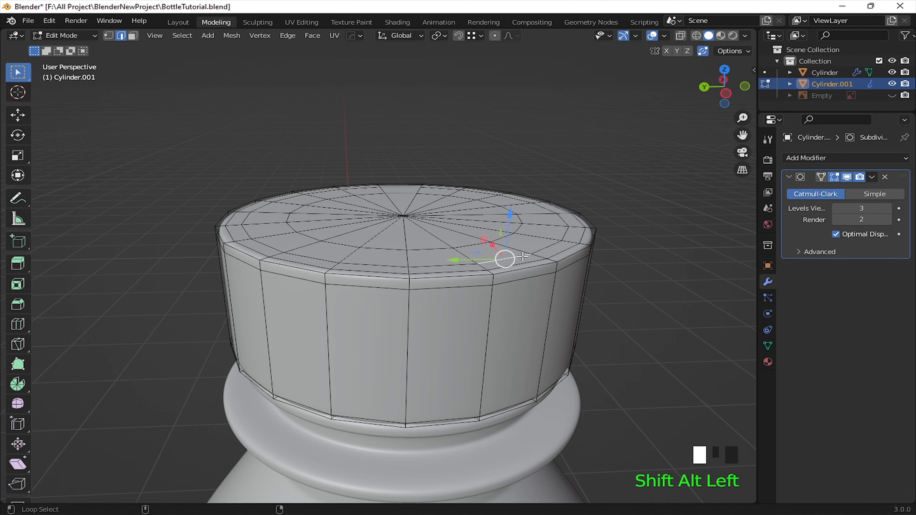
key(Tab)
middle_drag(536, 219, 470, 219)
scroll(433, 242, down, 3)
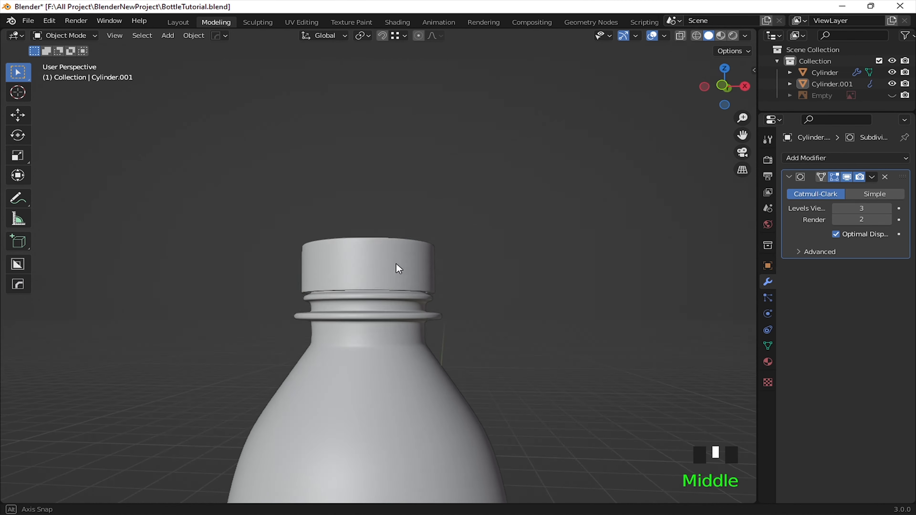
middle_drag(394, 266, 452, 284)
scroll(350, 280, up, 4)
middle_drag(349, 280, 428, 257)
Step: Duplicate the cap's bottom outer edge loop in Edit Mode and move the copy slightly down along Z
click(427, 257)
key(Tab)
scroll(452, 288, up, 2)
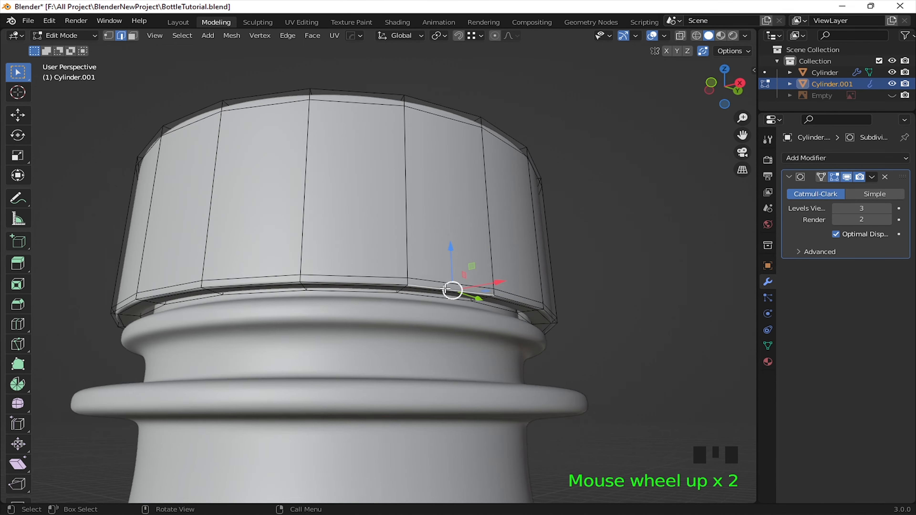
middle_drag(452, 288, 451, 260)
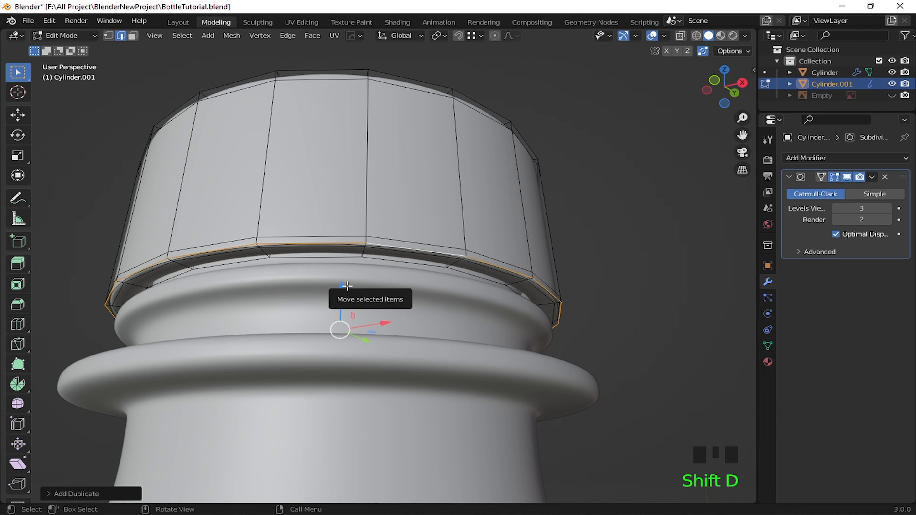
drag(347, 285, 341, 287)
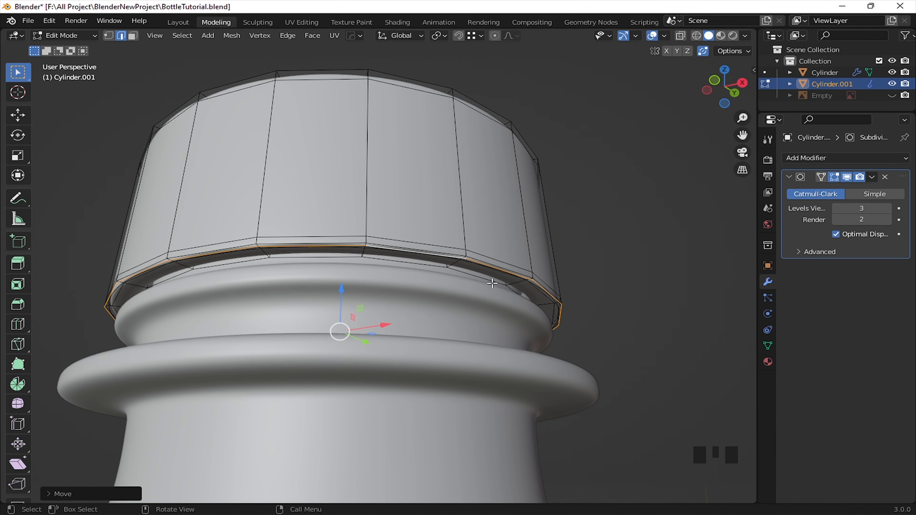
Step: Extrude the duplicated loop down to the neck flange to form a separate band under the cap
key(e)
middle_drag(495, 338, 541, 195)
middle_drag(575, 246, 612, 240)
click(574, 261)
key(Tab)
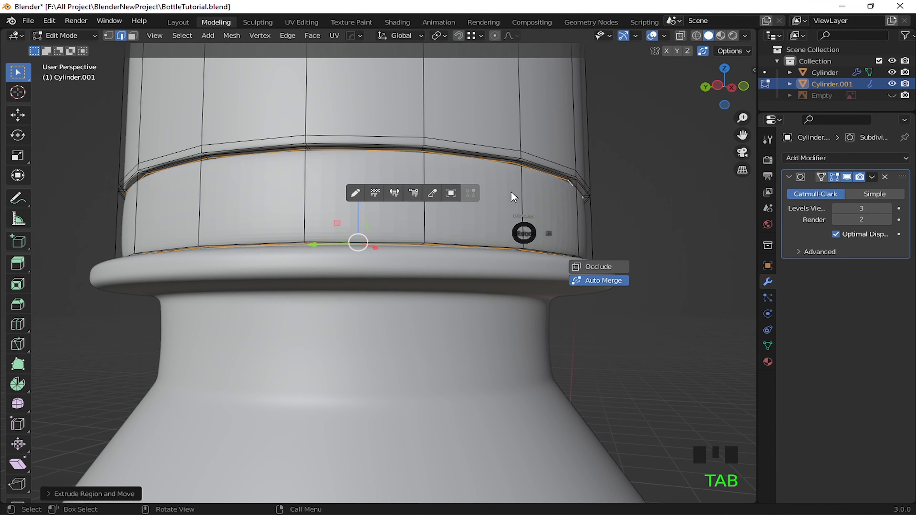
Step: Isolate the cap in local view, scale the band's border loops inward, and connect them with Bridge Edge Loops
key(KP_Divide)
middle_drag(554, 262, 599, 273)
key(Tab)
click(565, 278)
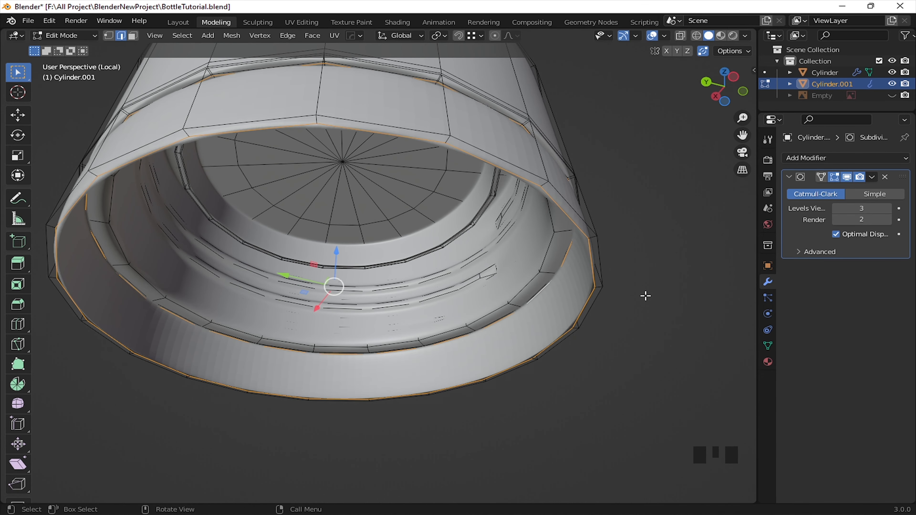
key(s)
click(549, 296)
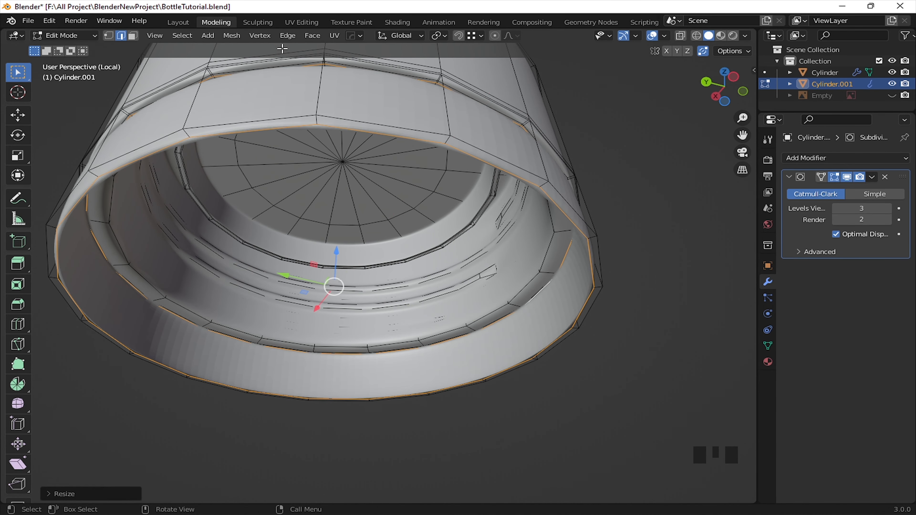
click(288, 35)
click(313, 70)
Step: Select the narrow face ring on the band's bottom edge and inset it
click(574, 213)
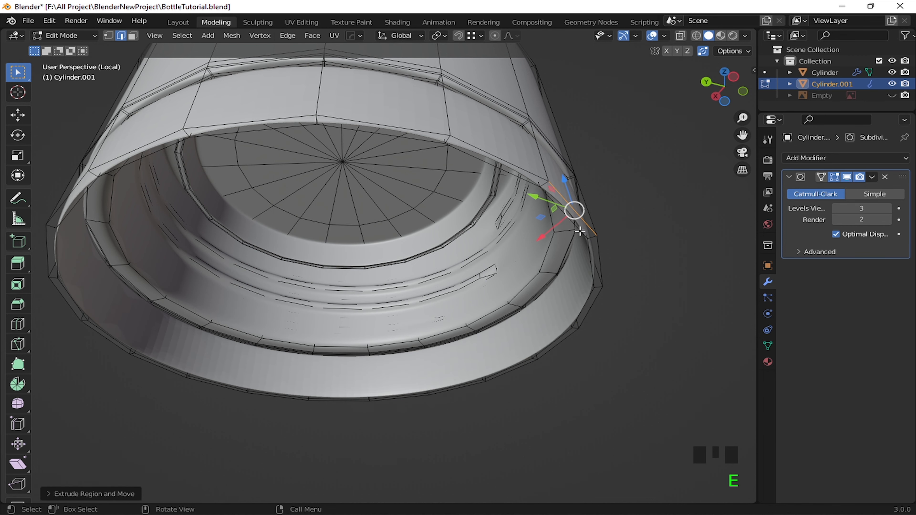
click(544, 190)
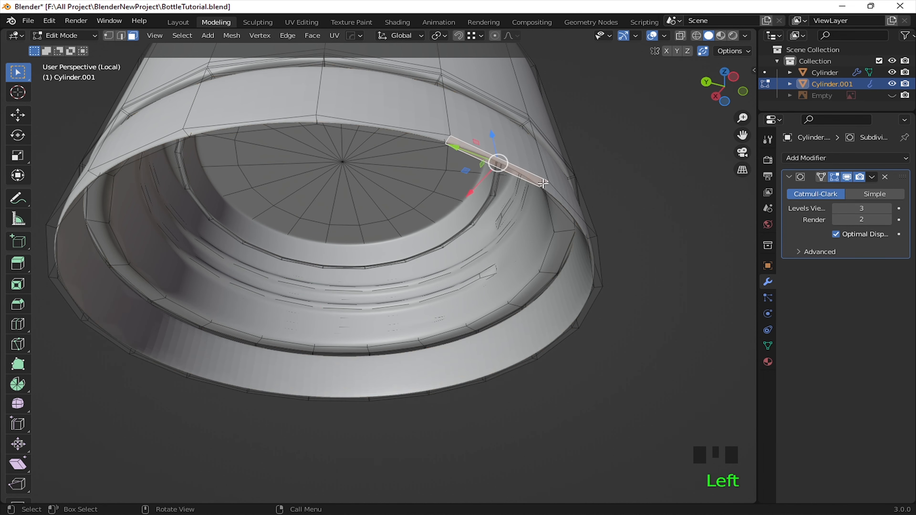
middle_drag(544, 190, 601, 205)
scroll(559, 217, up, 4)
shift+middle_drag(601, 206, 529, 360)
key(i)
Step: Add a centered loop cut around the band and bevel it with two segments, about 0.024 m wide
click(574, 329)
right_click(592, 344)
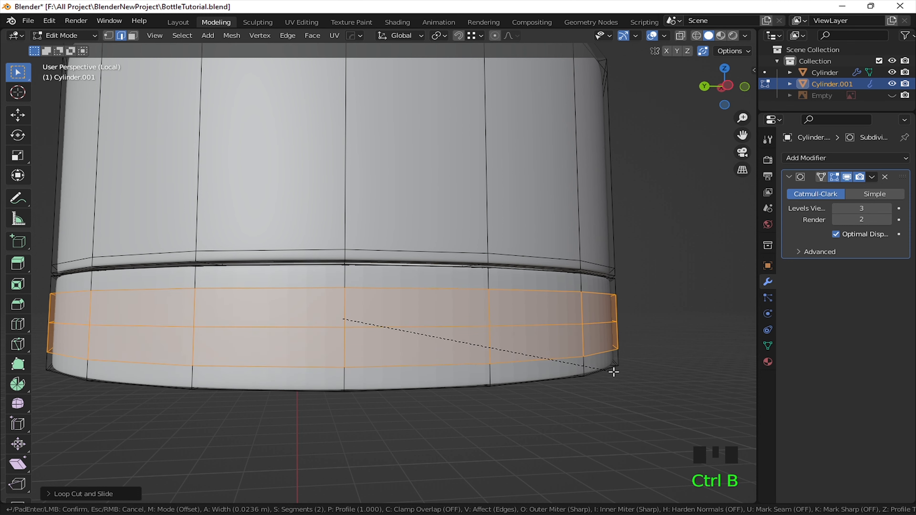
click(621, 381)
middle_drag(621, 381, 434, 259)
Step: Return to Object Mode and shade the cap smooth
key(Tab)
right_click(576, 337)
click(578, 255)
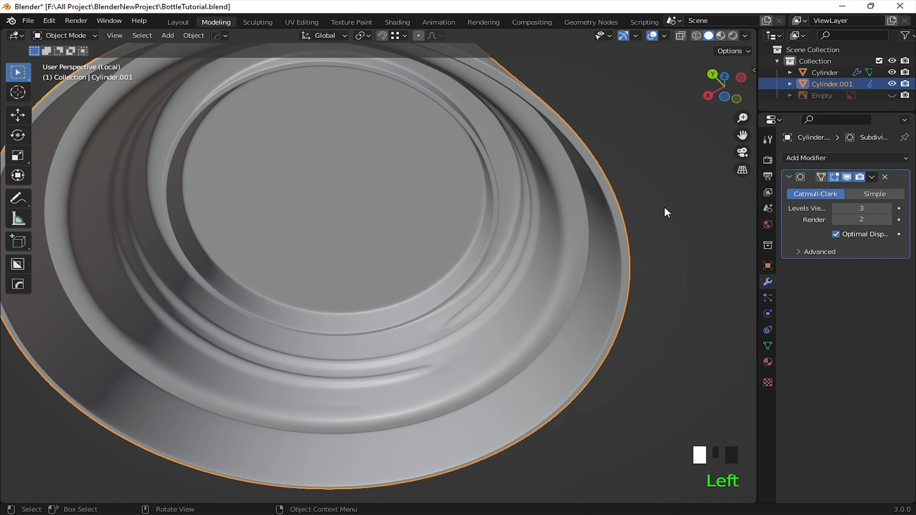
click(665, 211)
scroll(649, 218, down, 3)
Step: Select the cap's circular top faces in Edit Mode, shift them slightly in height, and inset them
middle_drag(628, 231, 550, 321)
scroll(523, 307, up, 3)
mouse_move(513, 293)
middle_down()
mouse_move(447, 265)
mouse_move(577, 246)
mouse_move(495, 272)
mouse_move(513, 279)
middle_up()
key(Tab)
key(3)
click(454, 245)
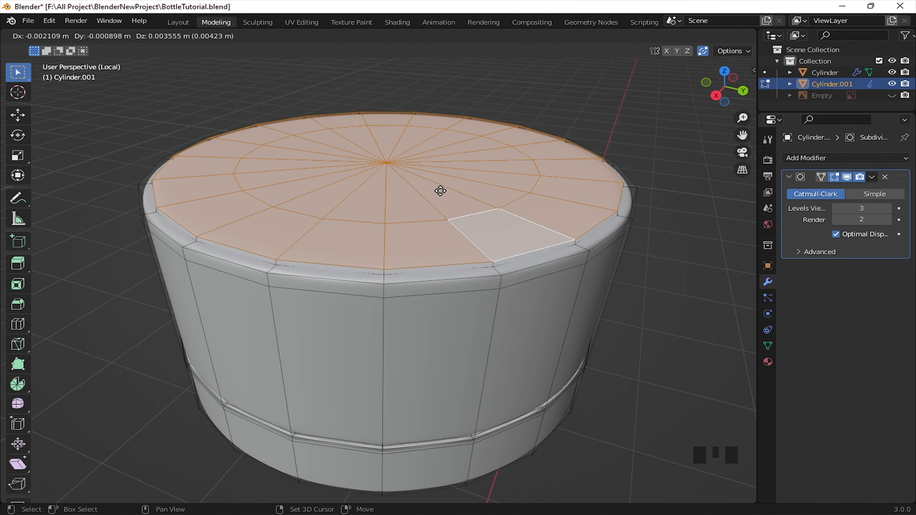
key(shift+z)
click(555, 220)
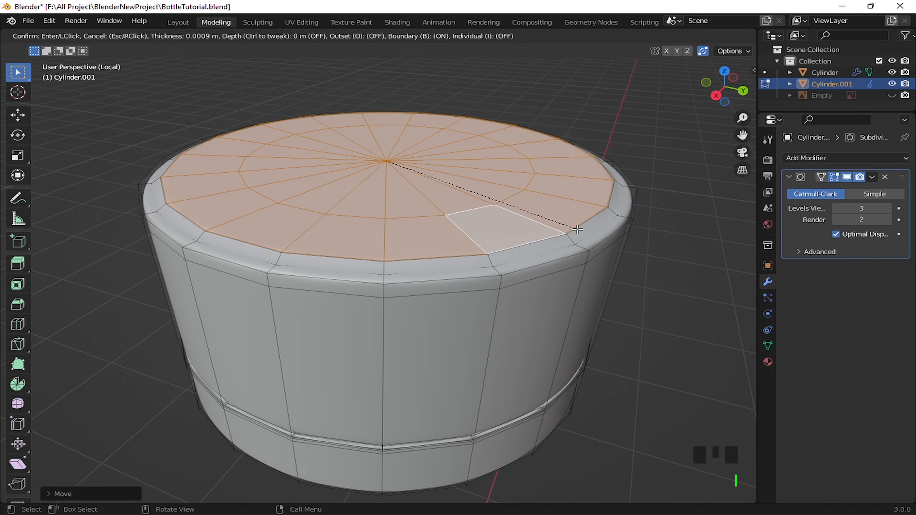
Step: Add a loop cut close to the cap's top rim and return to Object Mode
key(ctrl+r)
click(572, 239)
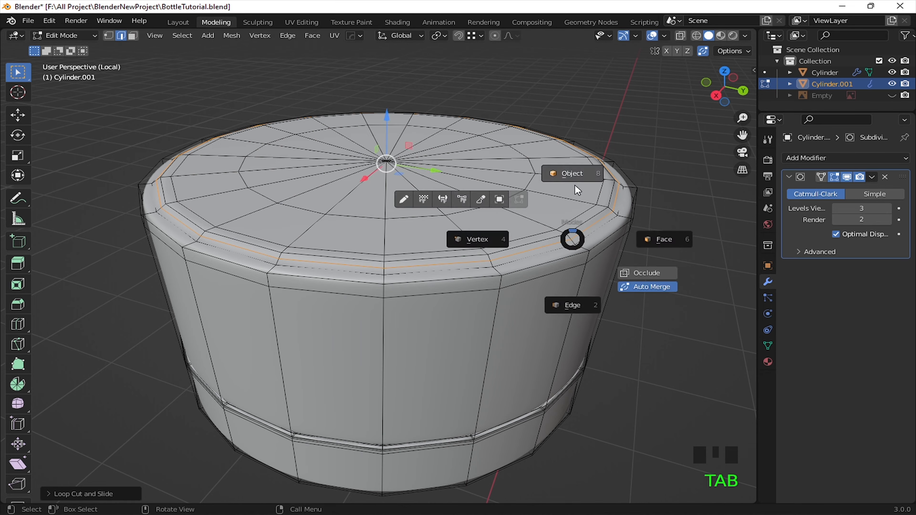
click(574, 185)
middle_drag(577, 278, 583, 256)
scroll(583, 256, down, 2)
click(593, 282)
middle_drag(587, 292, 572, 320)
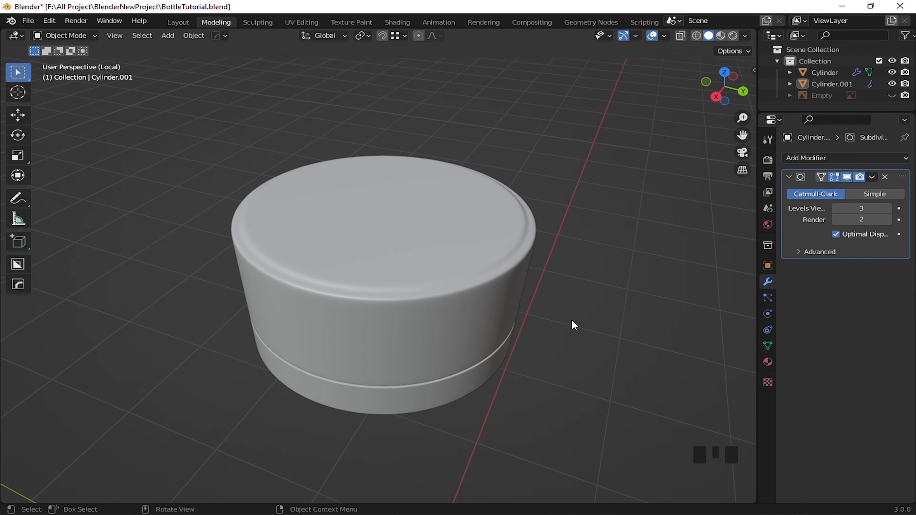
Step: Exit local view to show the whole capped bottle and save the file
key(KP_Divide)
scroll(486, 335, down, 10)
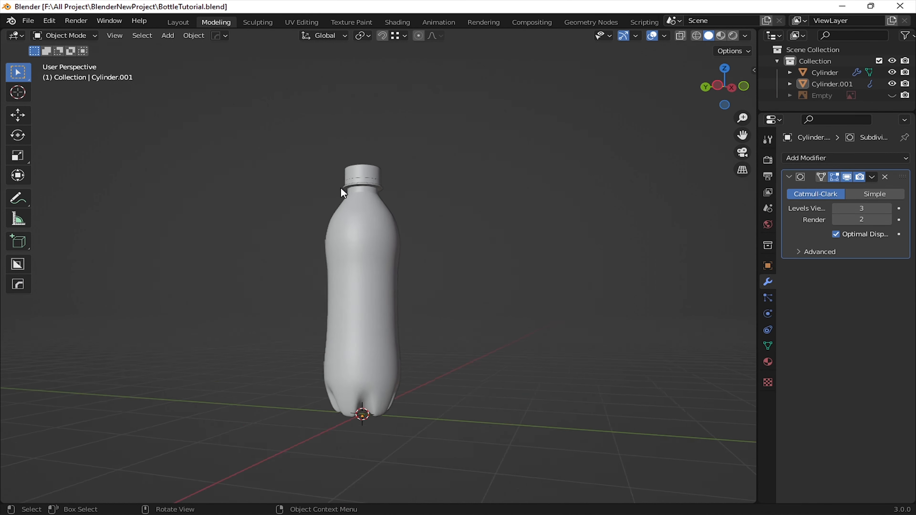
middle_drag(340, 187, 375, 231)
shift+middle_drag(375, 231, 472, 202)
scroll(424, 287, up, 6)
scroll(476, 281, down, 4)
middle_drag(476, 281, 449, 361)
Step: Duplicate the cap and place the copy upside down beside the bottle neck
click(427, 281)
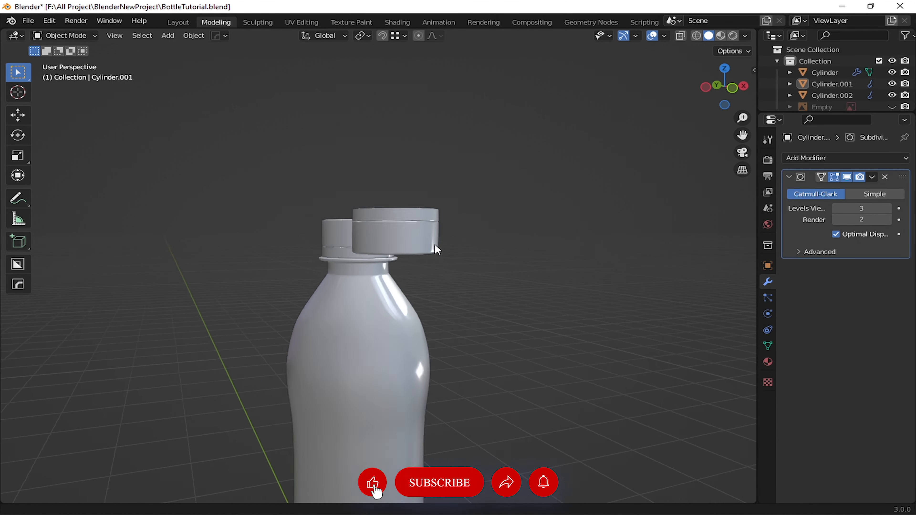
scroll(434, 244, up, 4)
middle_drag(434, 243, 295, 281)
scroll(395, 286, up, 2)
Step: Move the original cap off the bottle to expose the neck threads and save the file
click(415, 287)
key(ctrl+s)
click(361, 257)
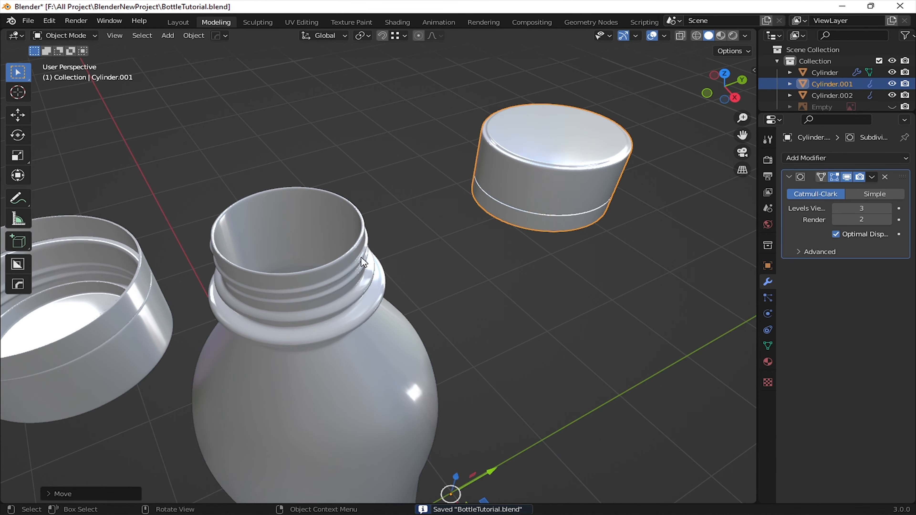
Step: Turn on the Face Orientation overlay and check the bottle's normals, including its underside
middle_drag(361, 257, 433, 375)
click(664, 36)
click(585, 228)
middle_drag(449, 217, 378, 234)
scroll(390, 221, down, 4)
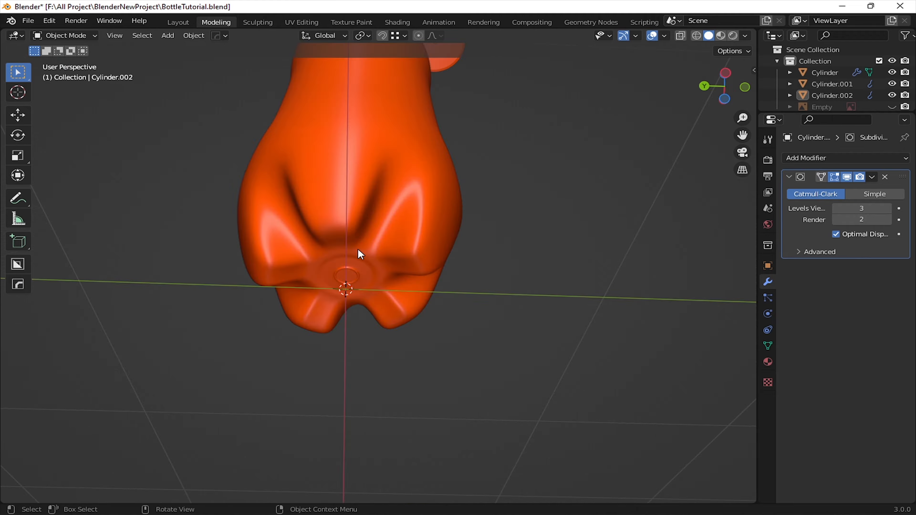
Step: Select the original cap on the bottle neck and move it horizontally
middle_drag(358, 249, 393, 376)
scroll(390, 274, up, 3)
click(388, 263)
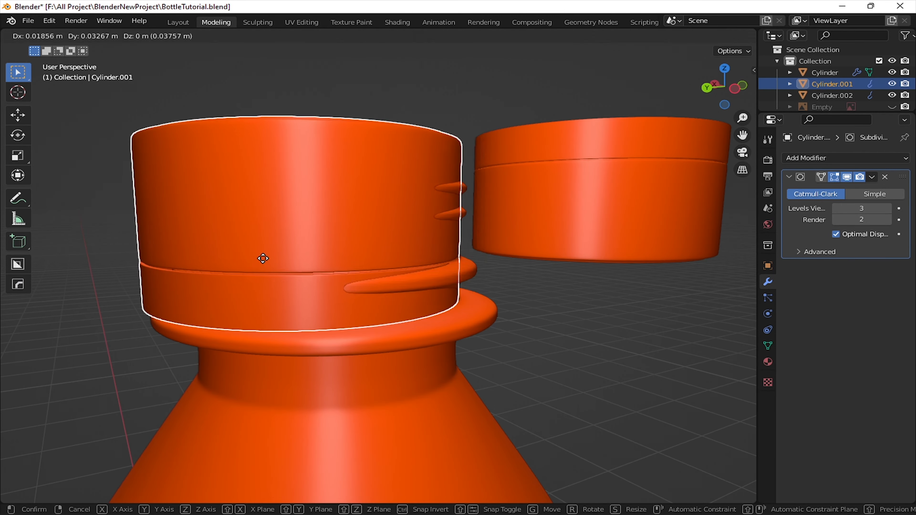